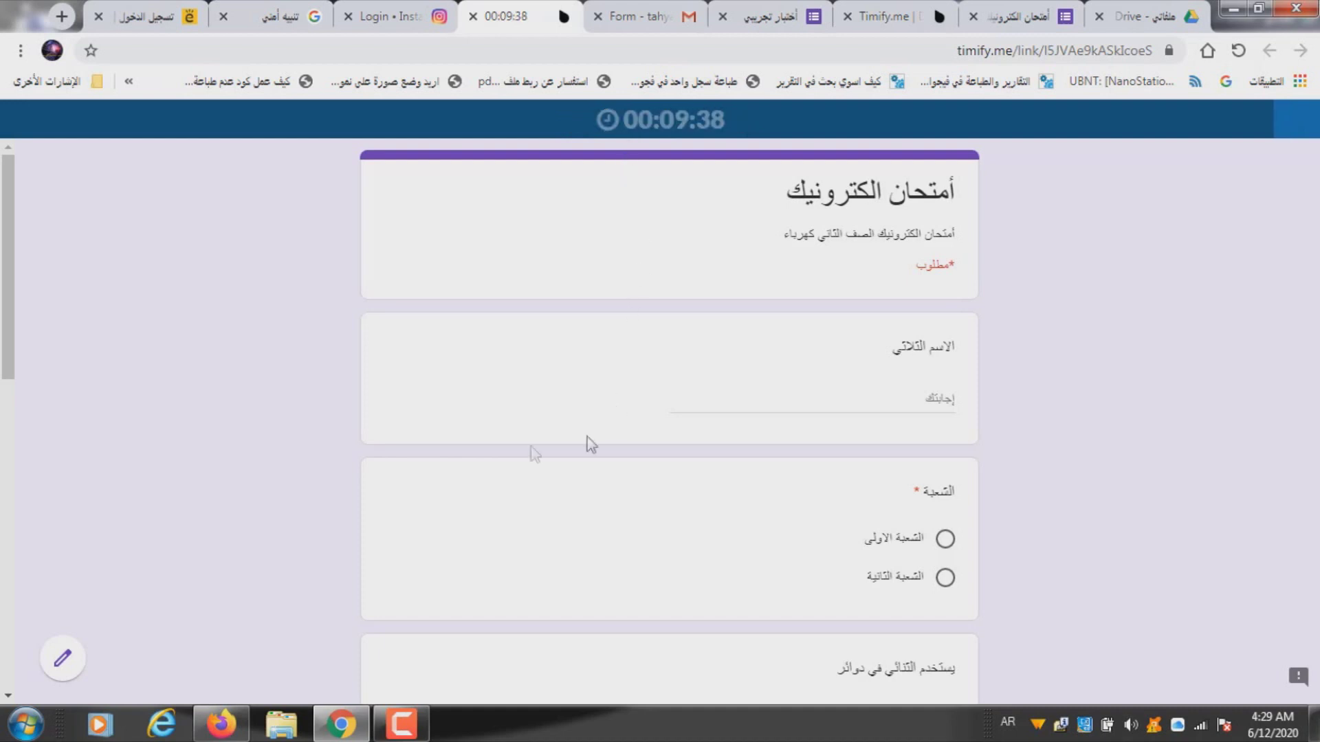
left_click_drag(14, 279, 10, 242)
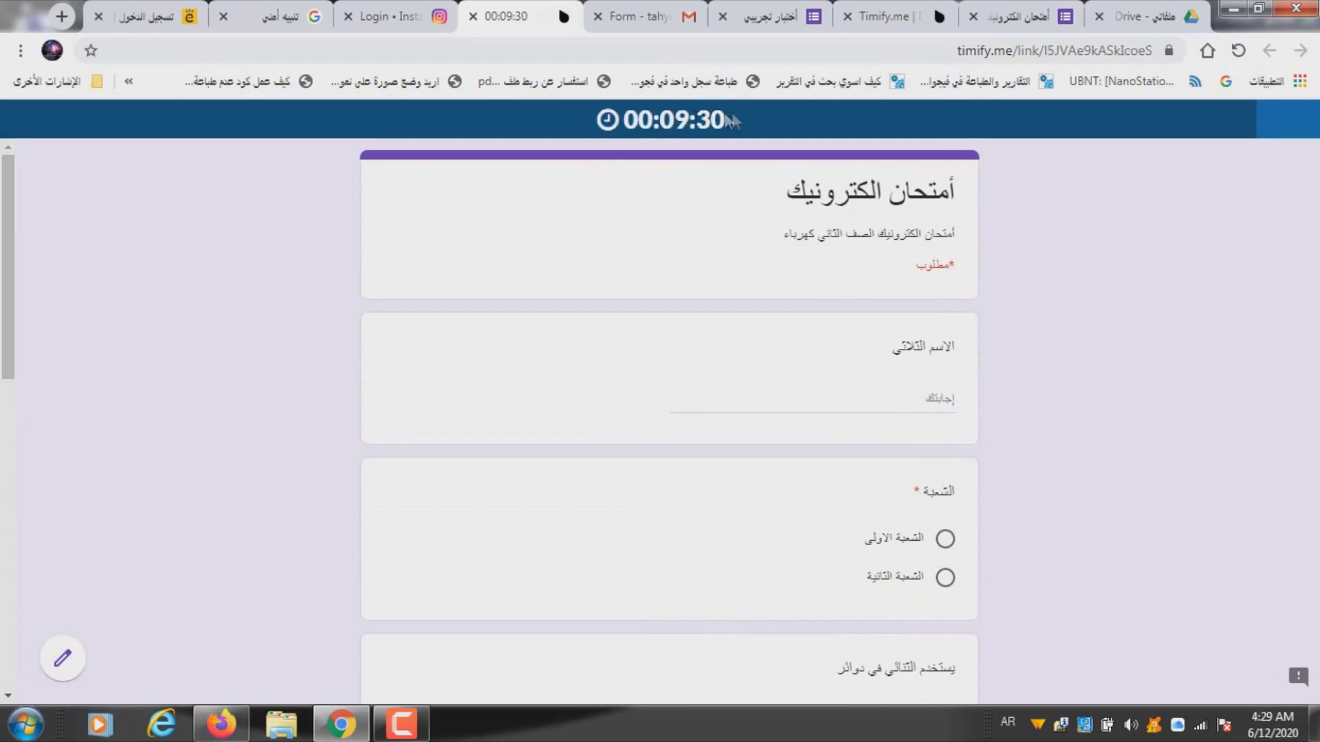
left_click_drag(8, 275, 3, 635)
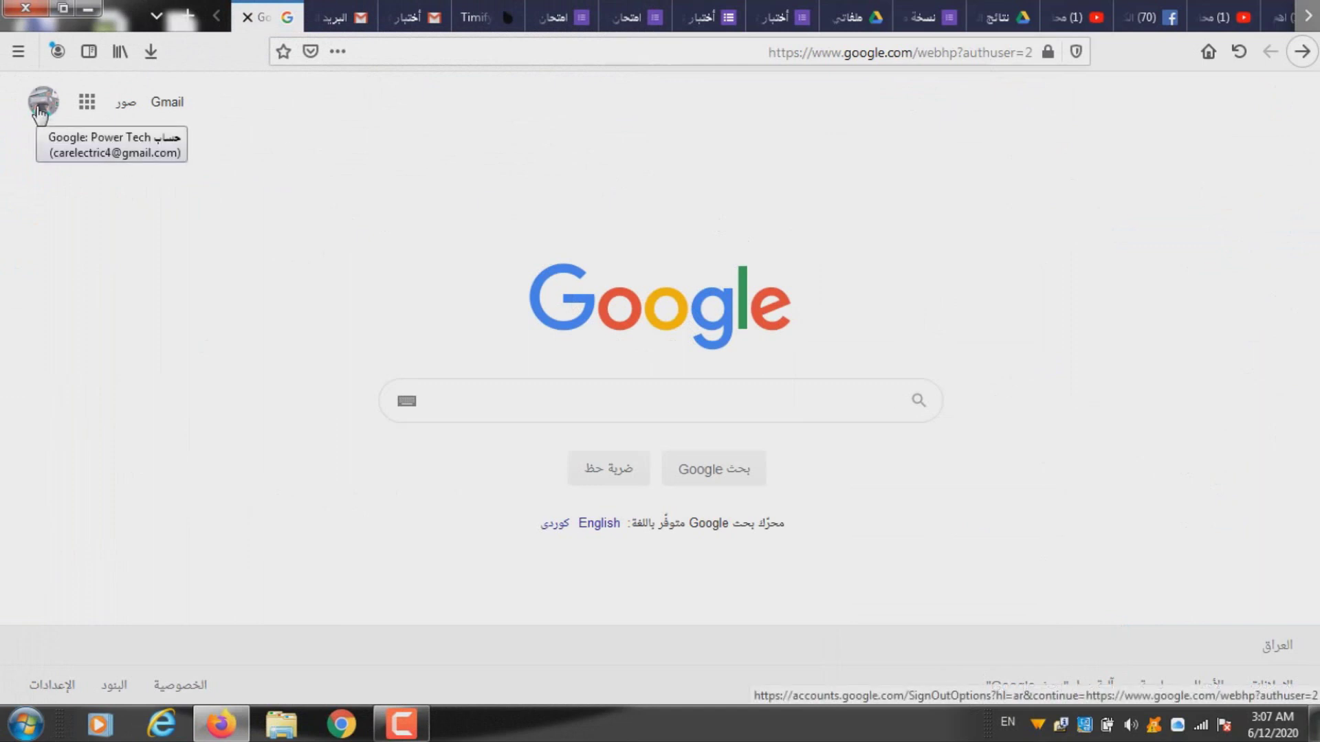
Create a new Google Form from Google Drive, titled "أمتحان الكترونيك" with the description "أمتحان الكترونيك الصف الثاني كهرباء"
left_click(82, 103)
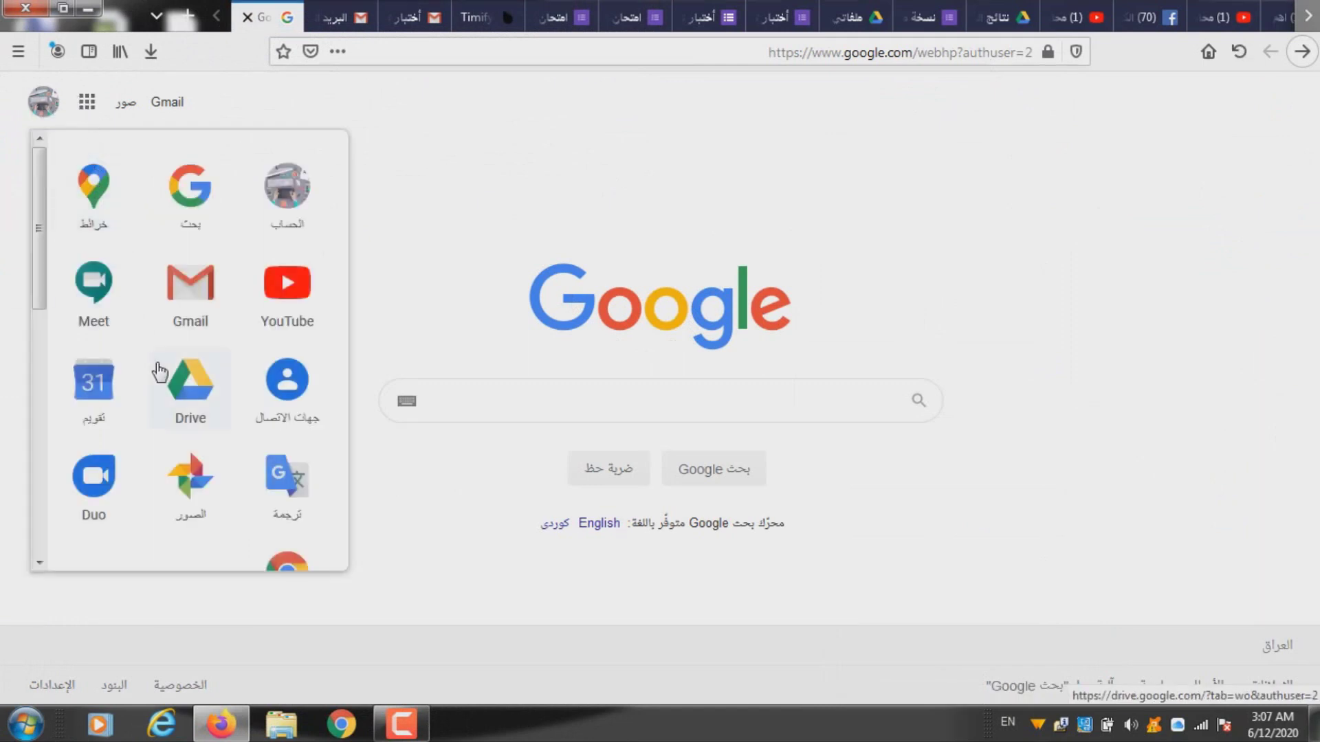
left_click(194, 387)
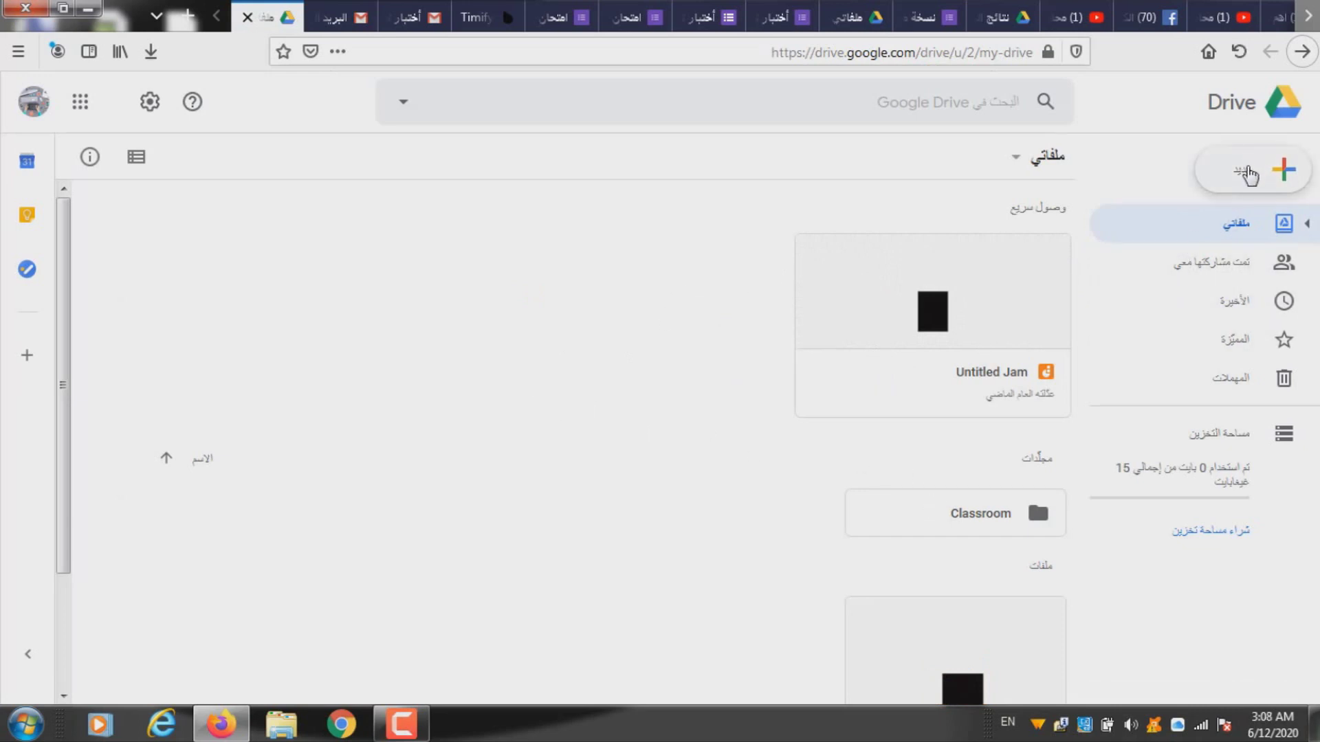
left_click(1237, 170)
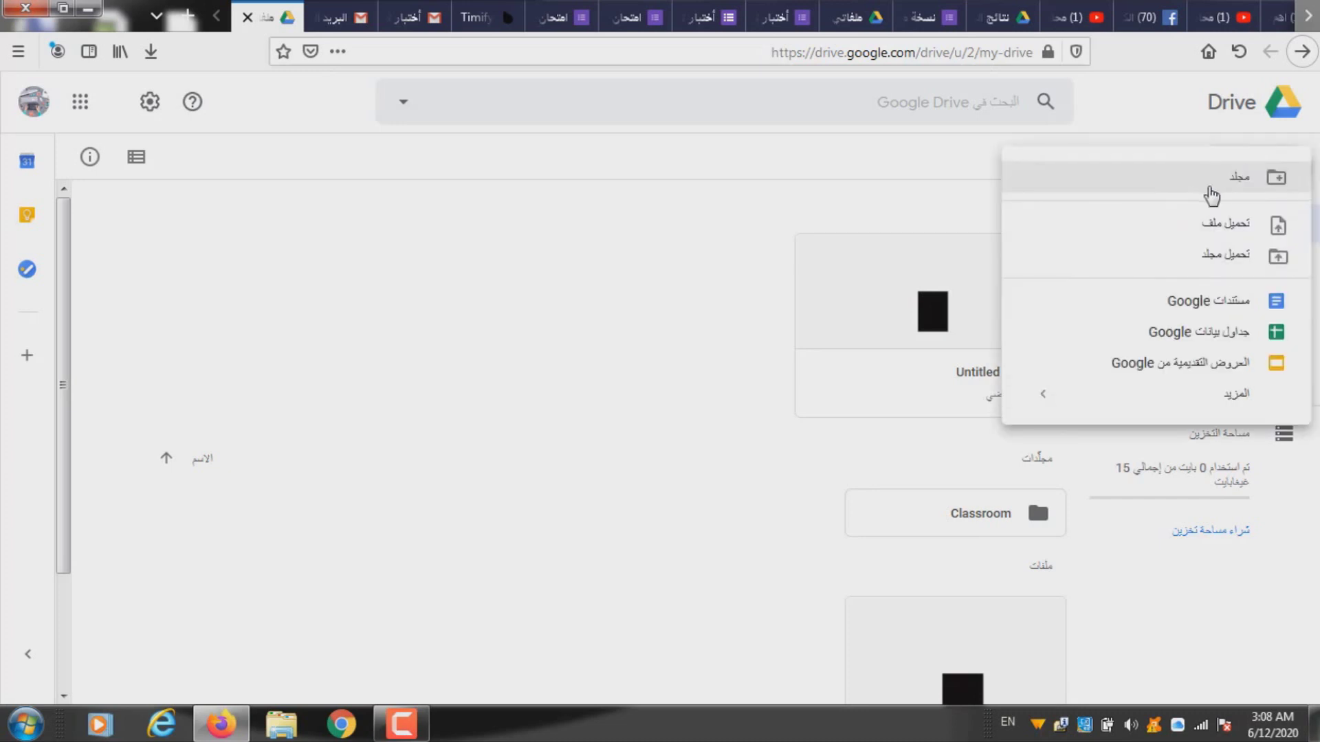
mouse_move(1179, 400)
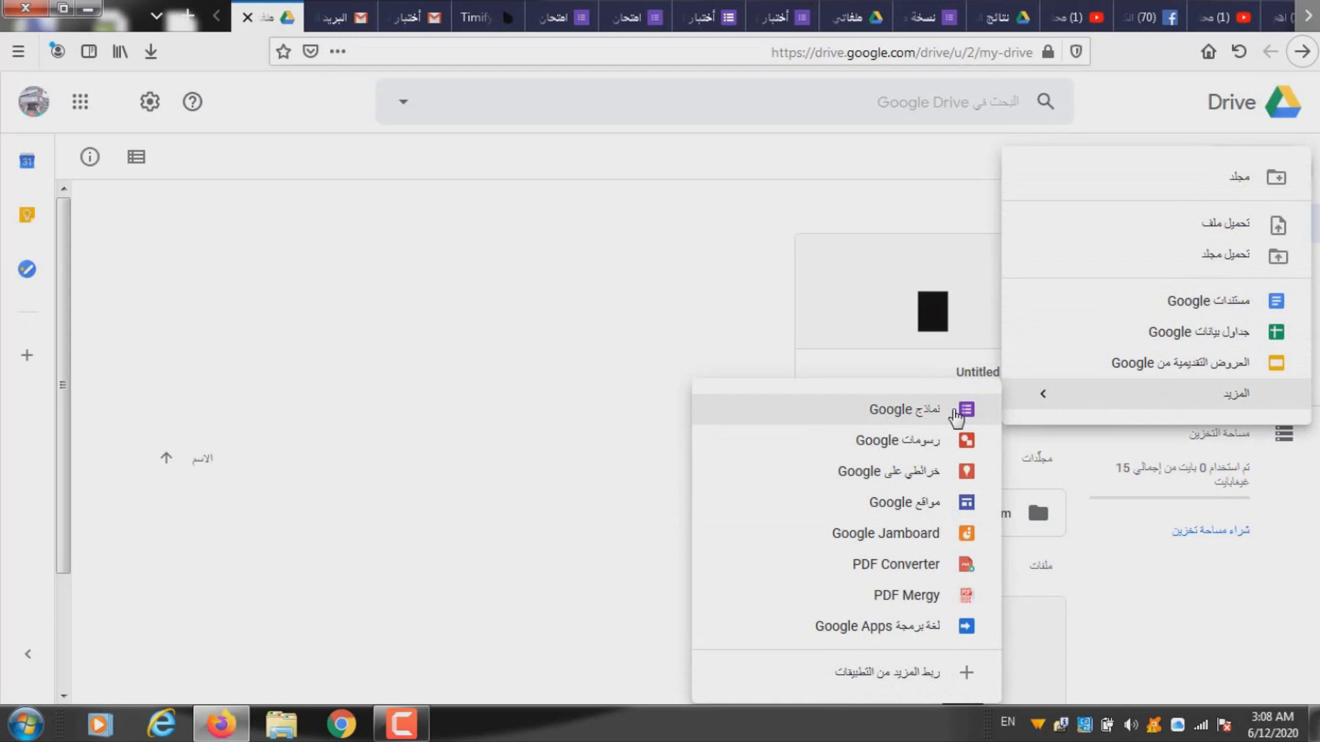
left_click(956, 413)
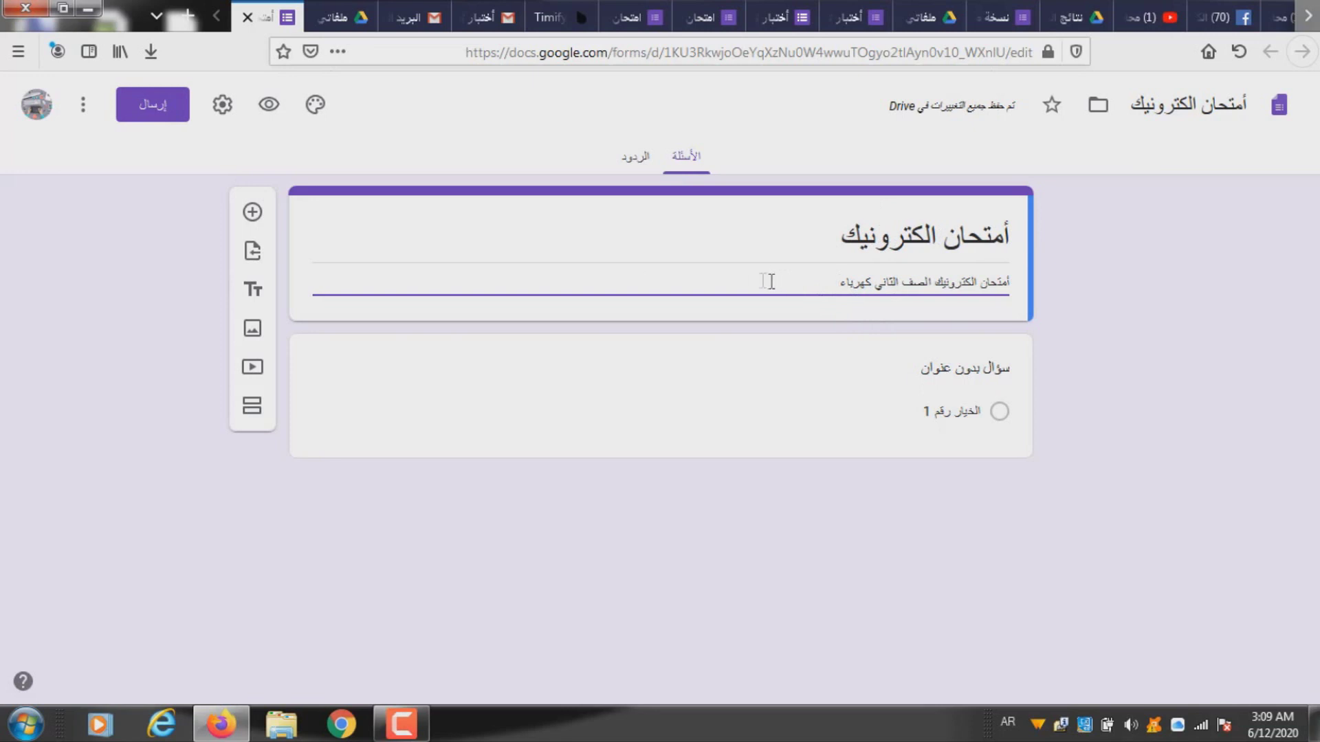
Add a short-answer question titled "الاسم الثلاثي" below the form header and make it required
left_click(252, 213)
left_click(252, 214)
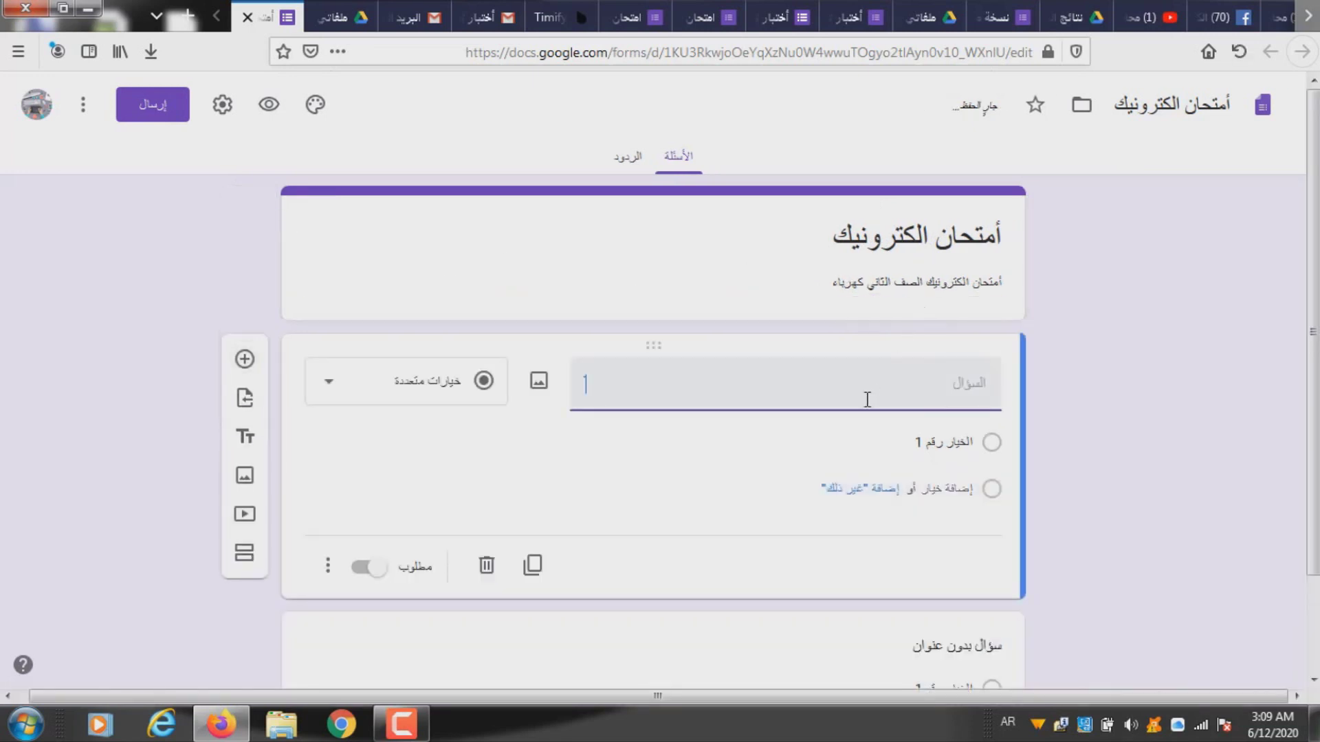
type("الا")
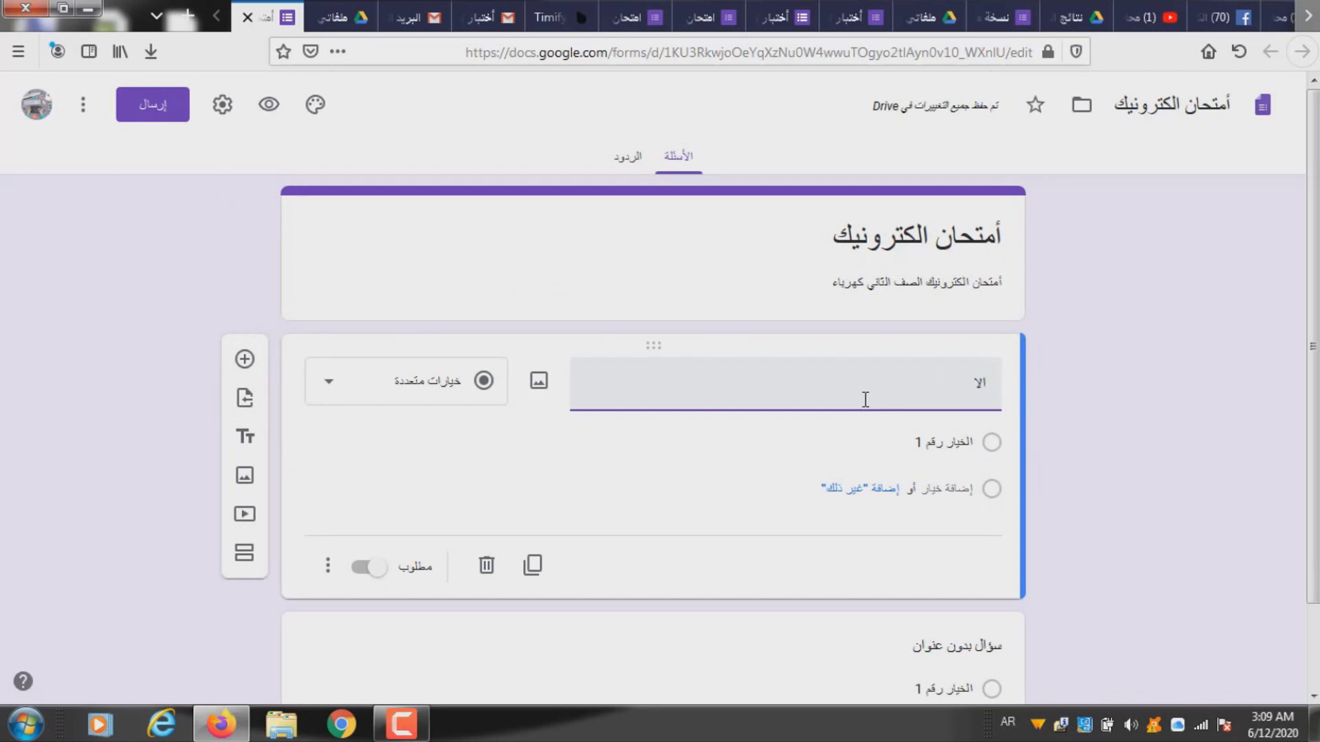
type("سم الثلاثي")
left_click(366, 537)
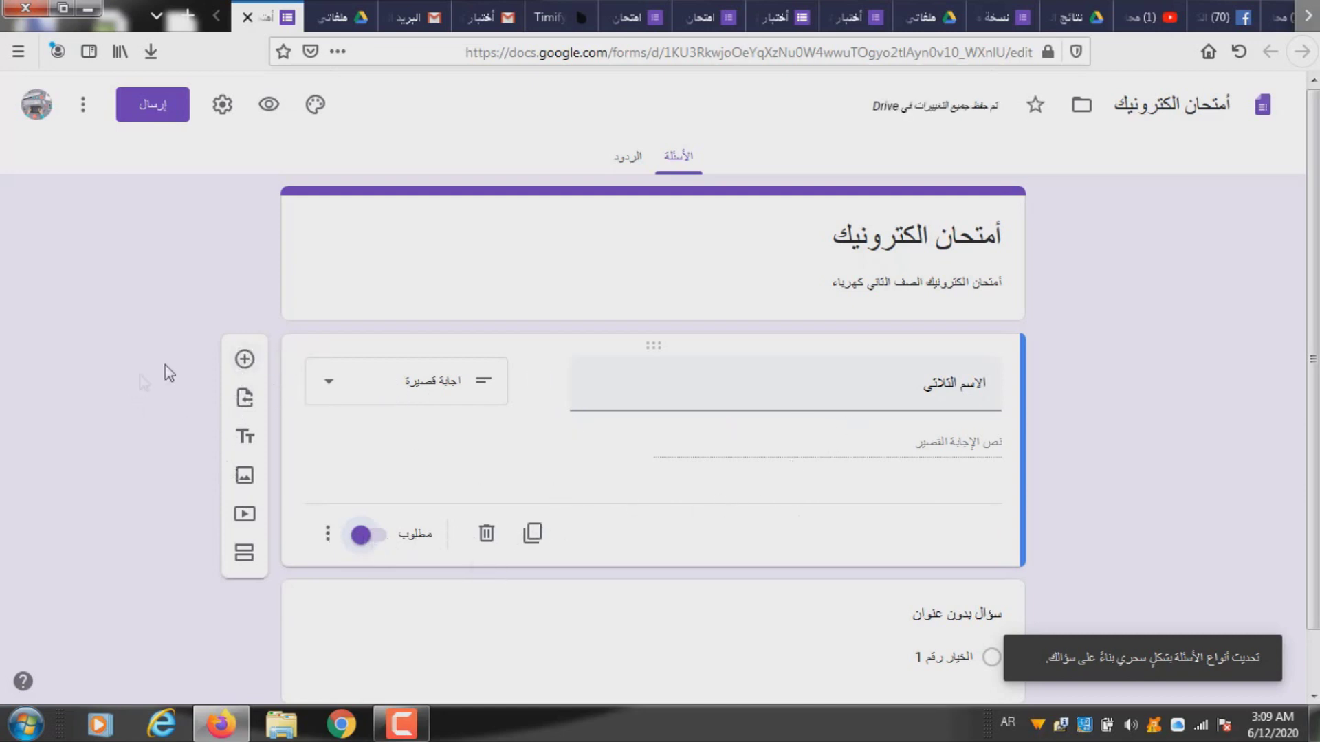
Add a second question titled "الشعبة" and set its type to multiple choice (خيارات متعددة)
left_click(246, 360)
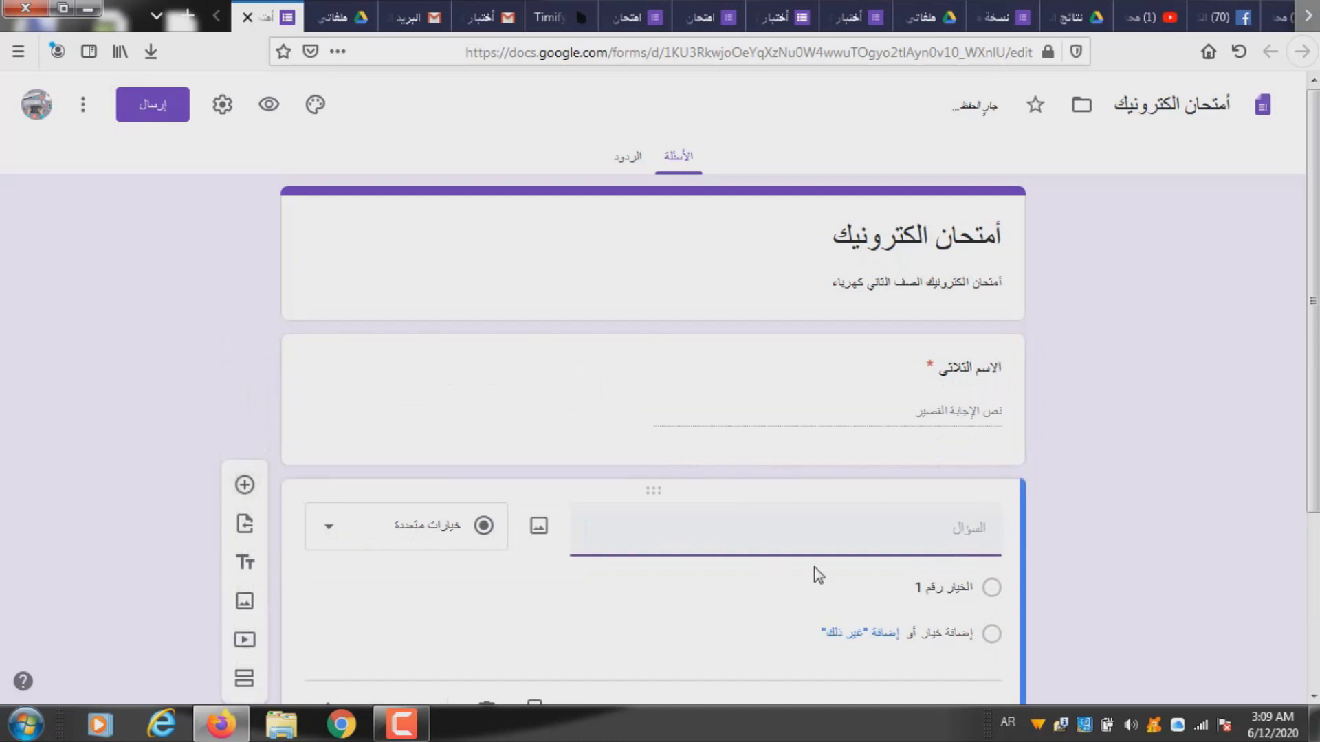
type("ال")
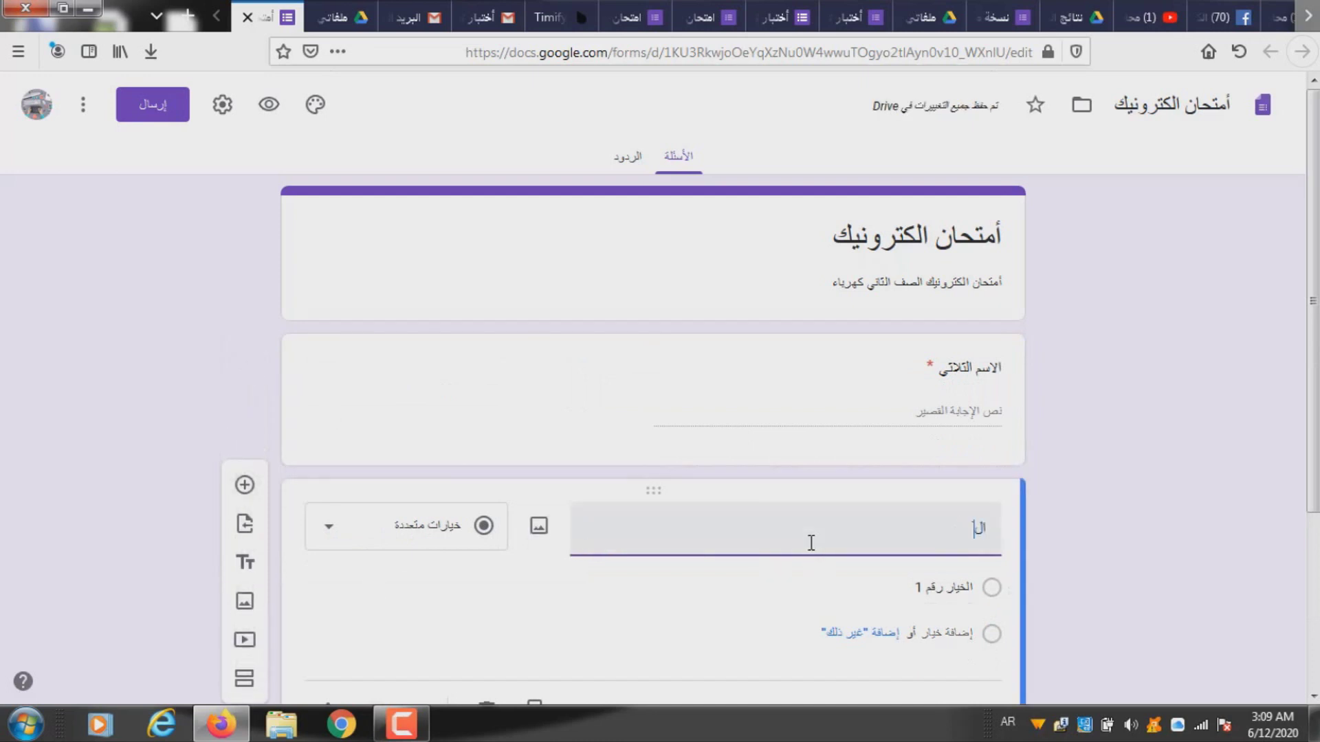
type("سعبة")
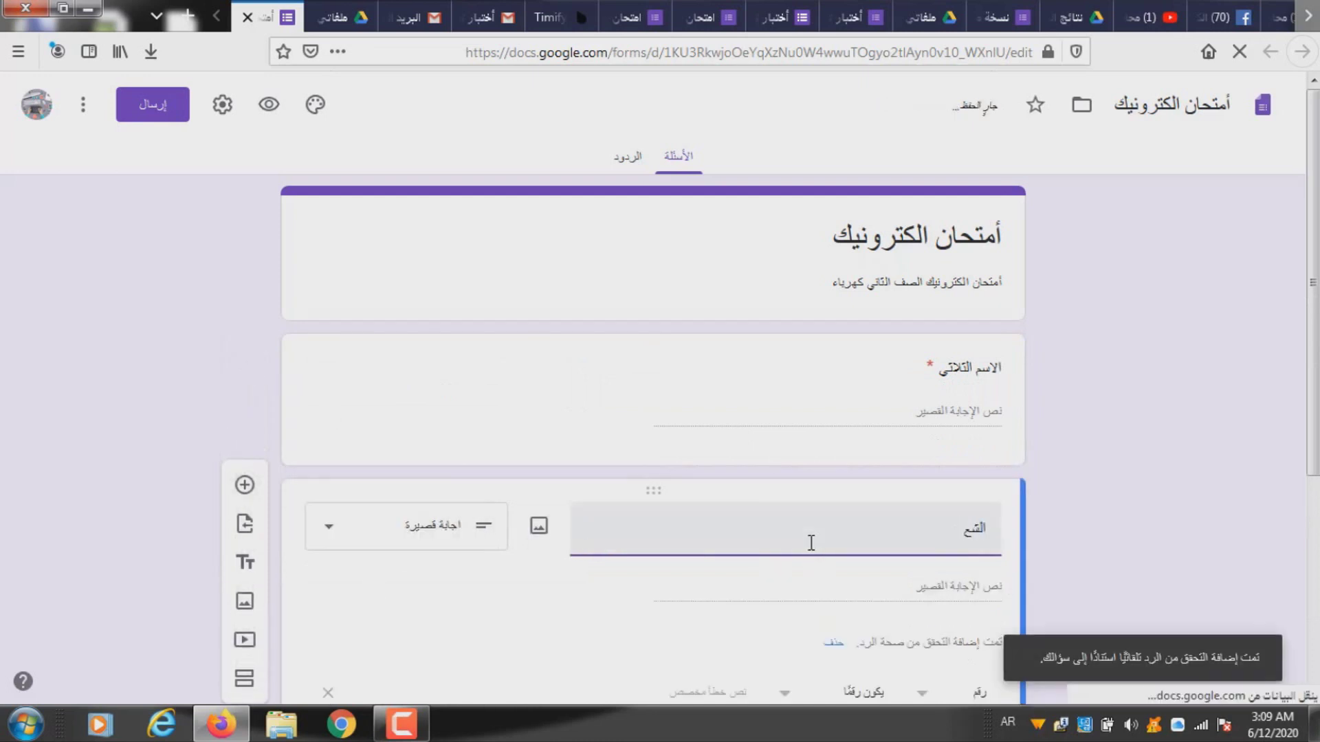
left_click(485, 541)
left_click(455, 238)
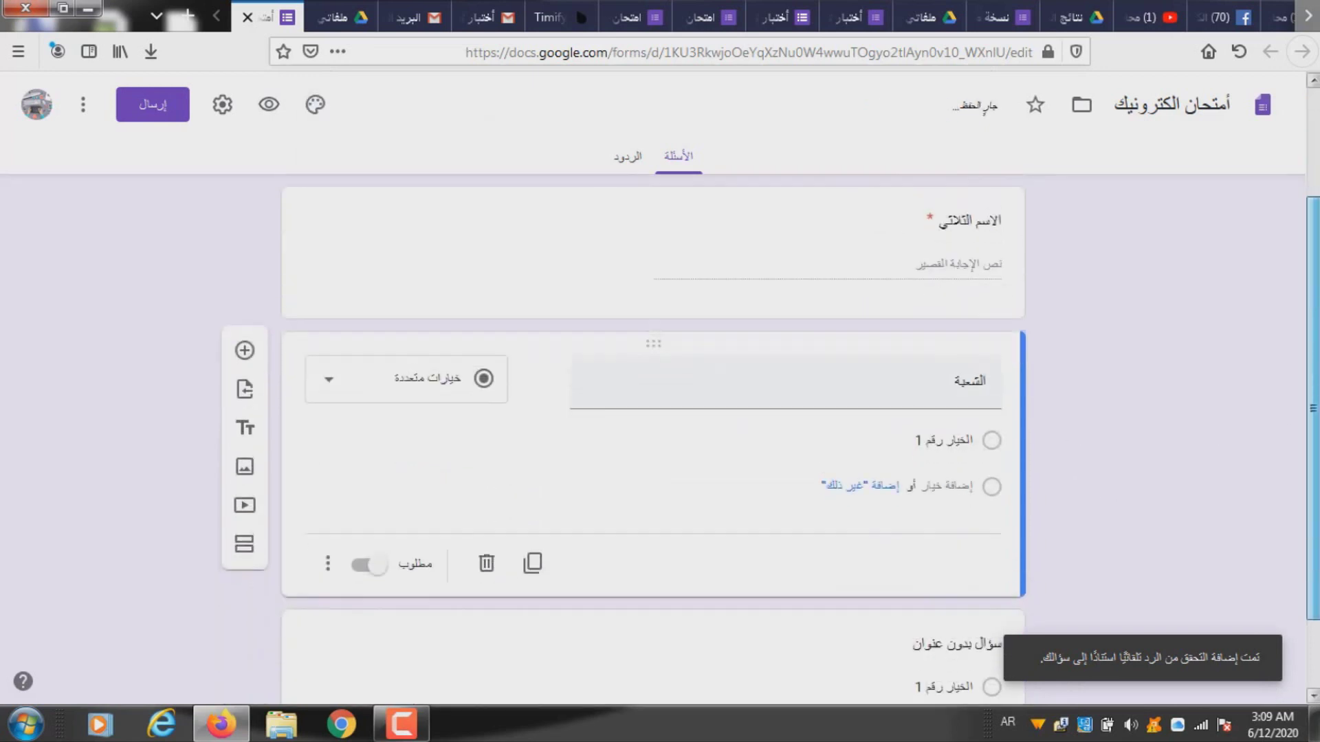
Give the "الشعبة" question the options "الشعبة الاولى" and "الشعبة الثانية" and make it required
left_click(948, 440)
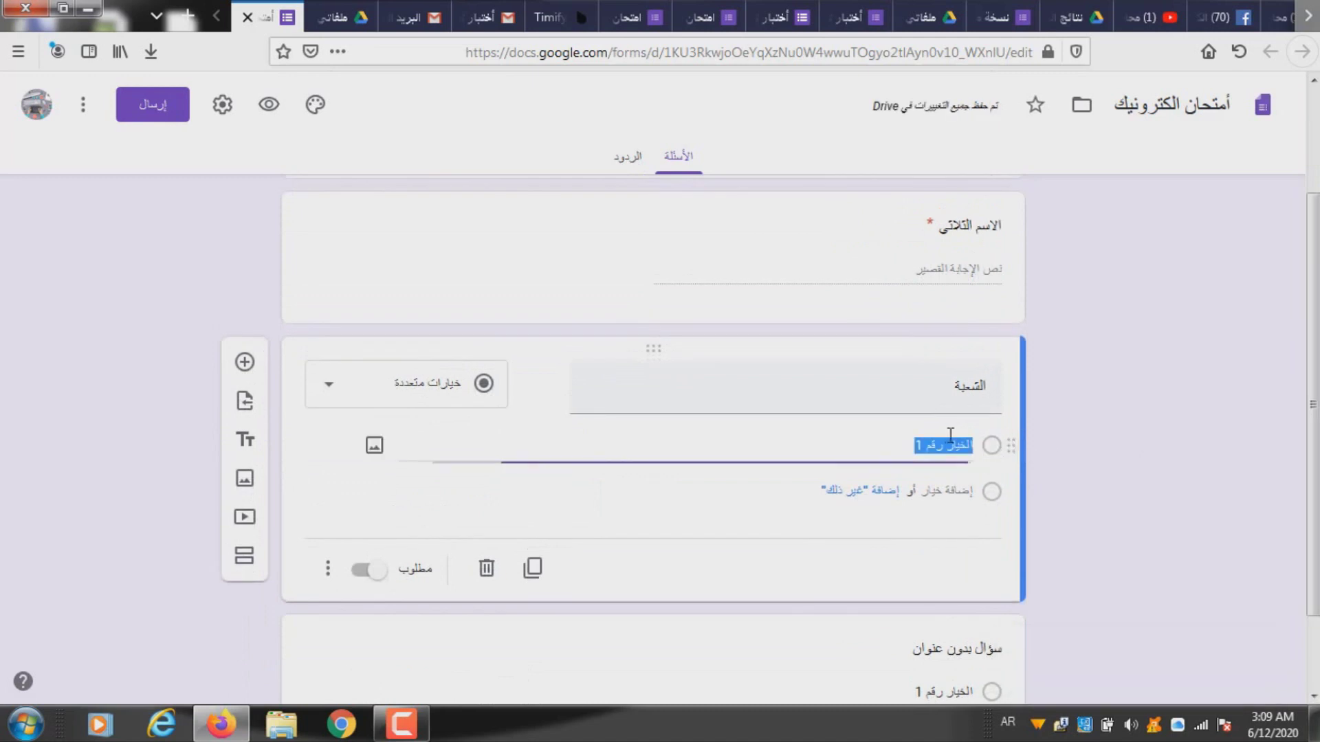
type("الش")
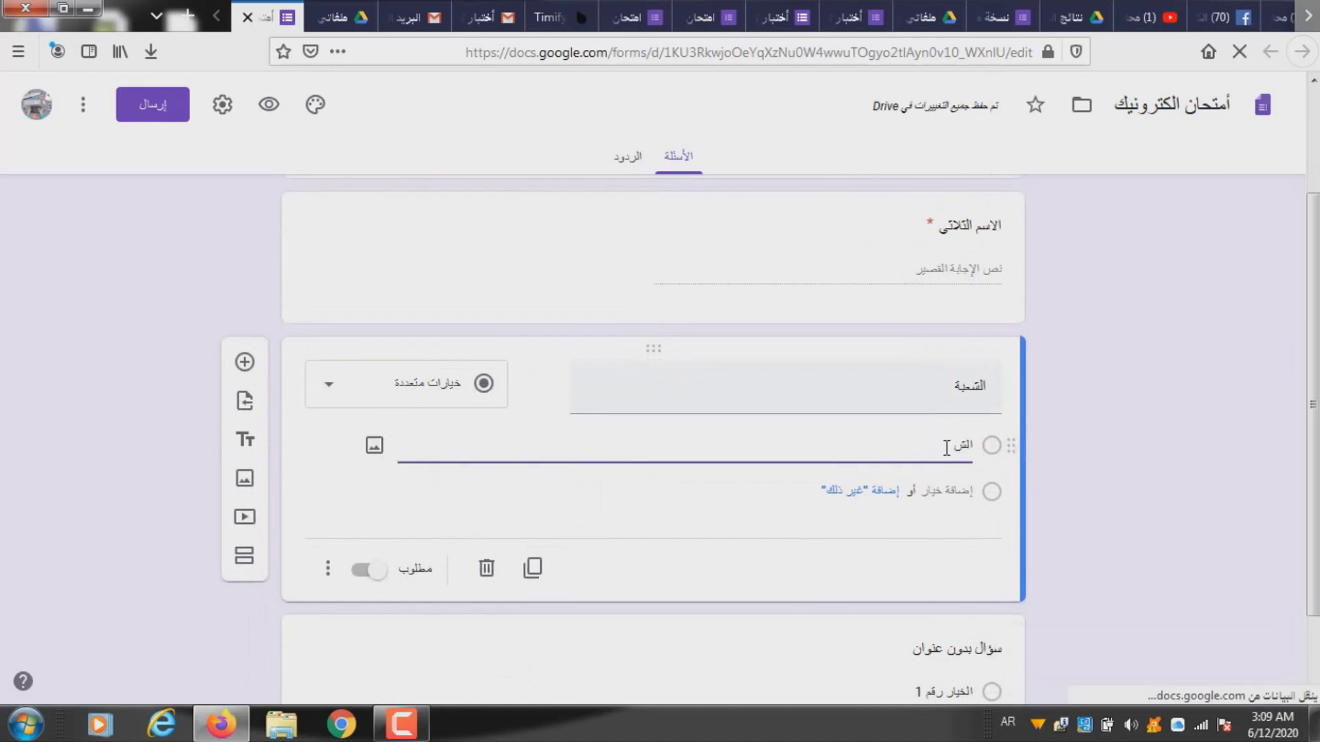
type("عبة الاولى")
left_click(953, 488)
type("ال")
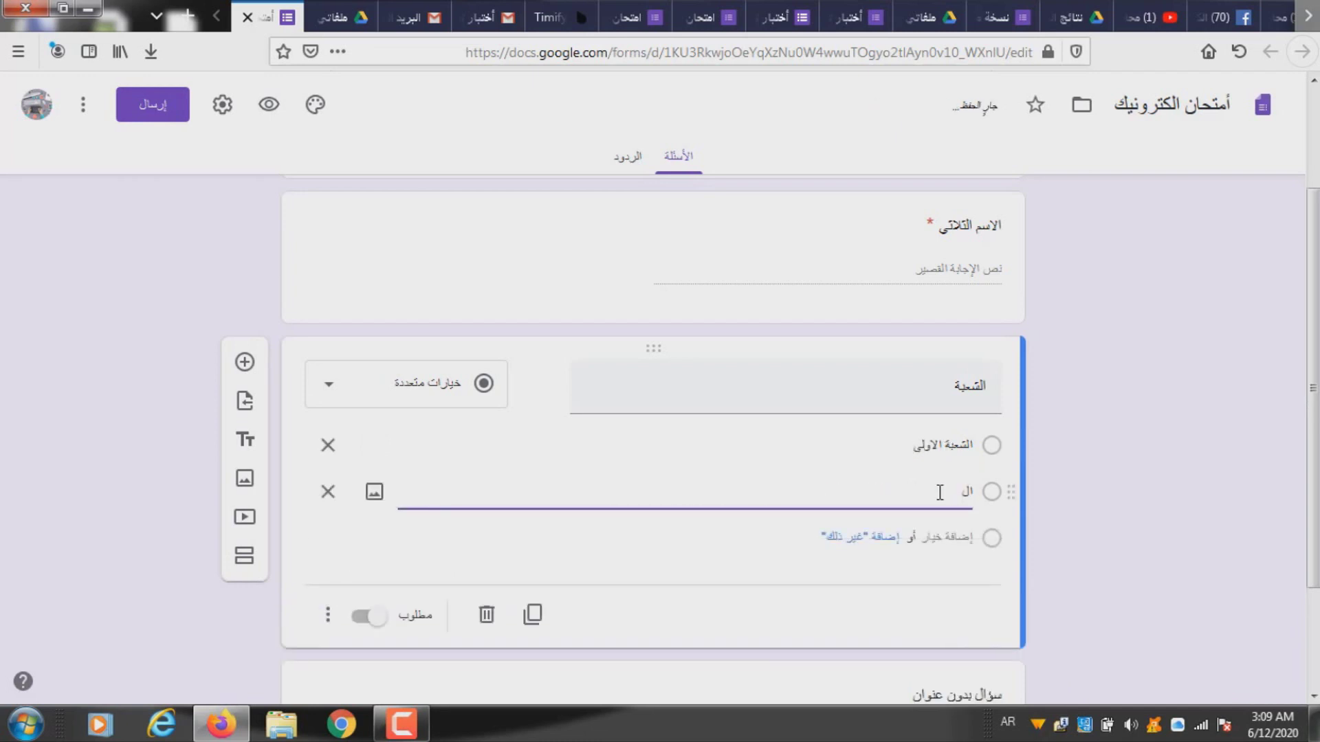
type("شعبة الثانية")
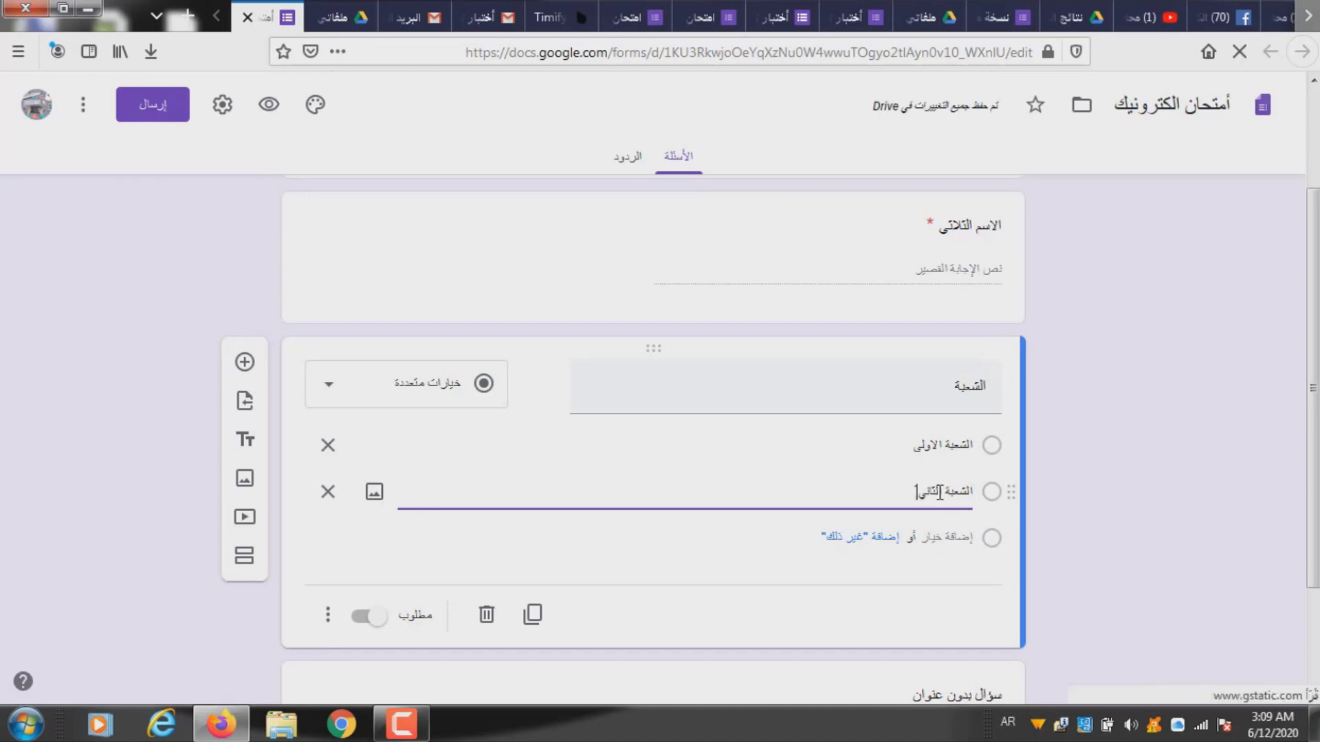
left_click(375, 621)
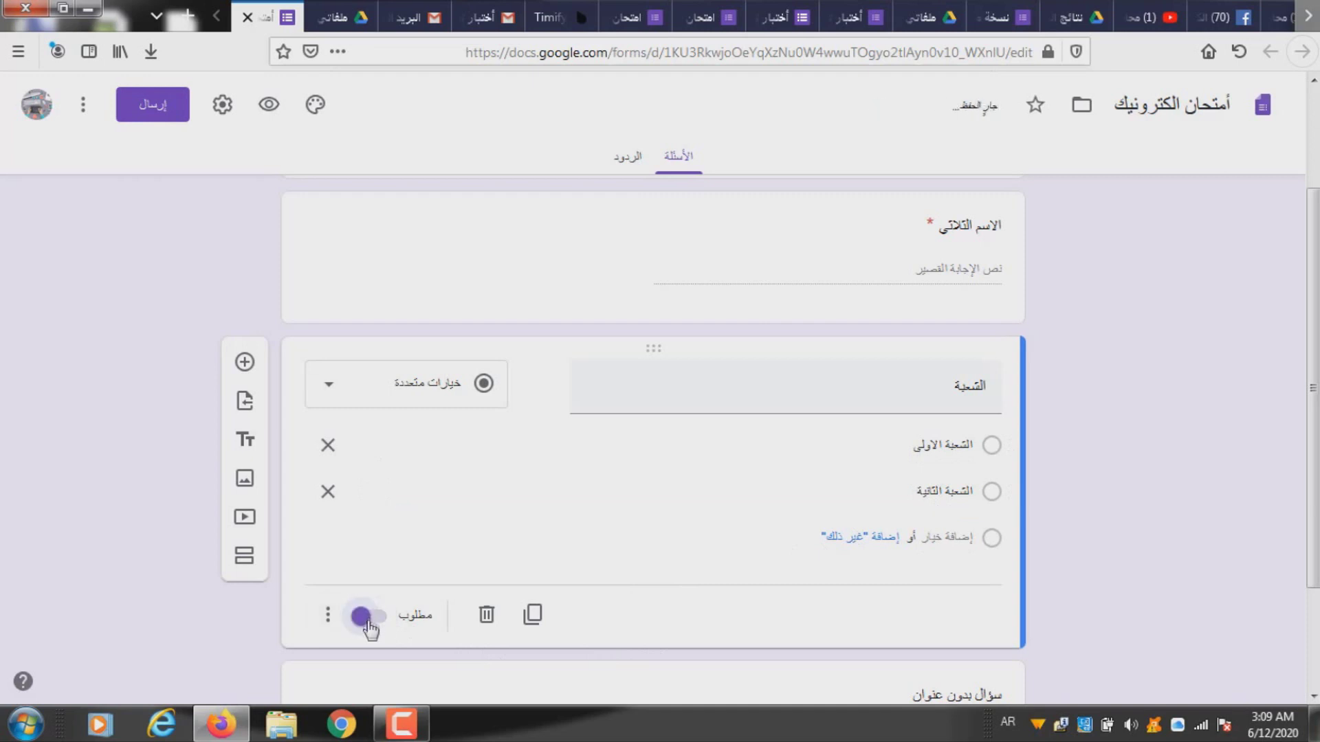
Add the required multiple-choice question "يستخدم الثنائي في دوائر" with options "في دوائر التوحيد", "كمفتاح", "في المقطعات" and "في العاكس"
left_click(241, 365)
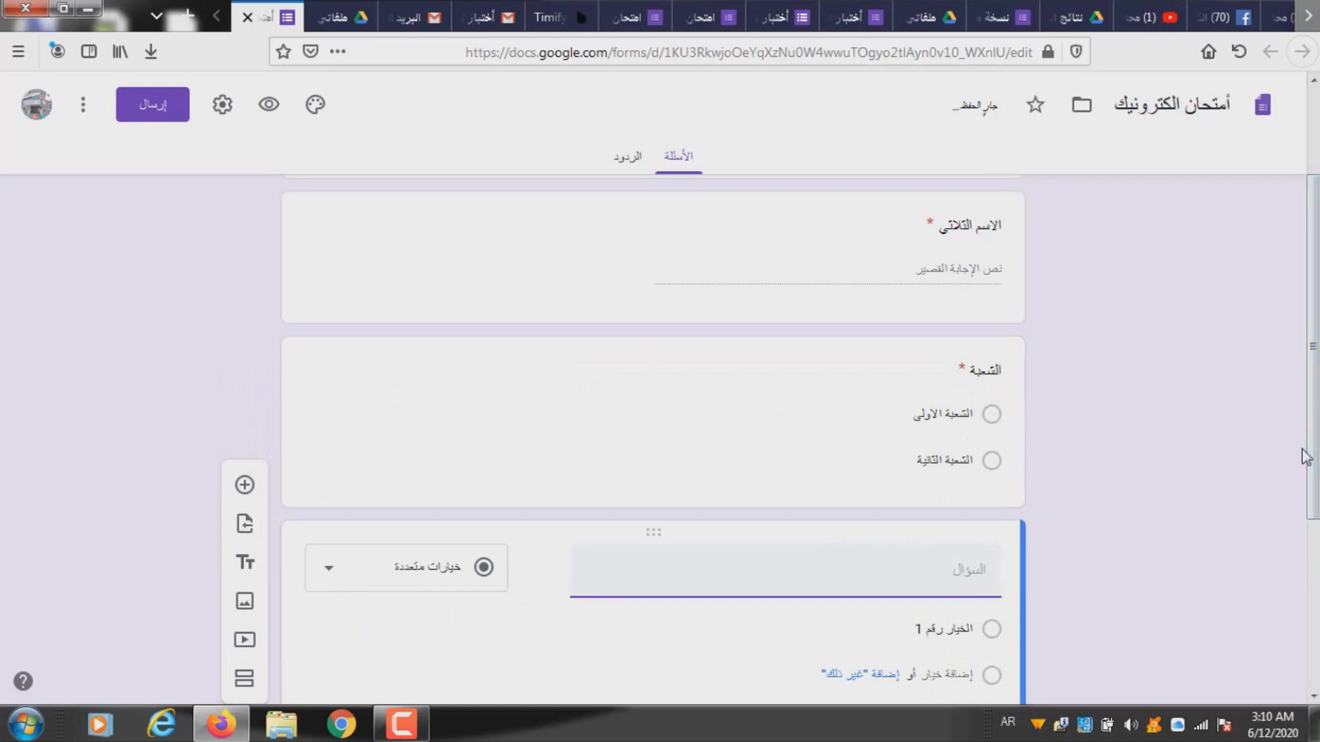
scroll(1313, 448, "down", 2)
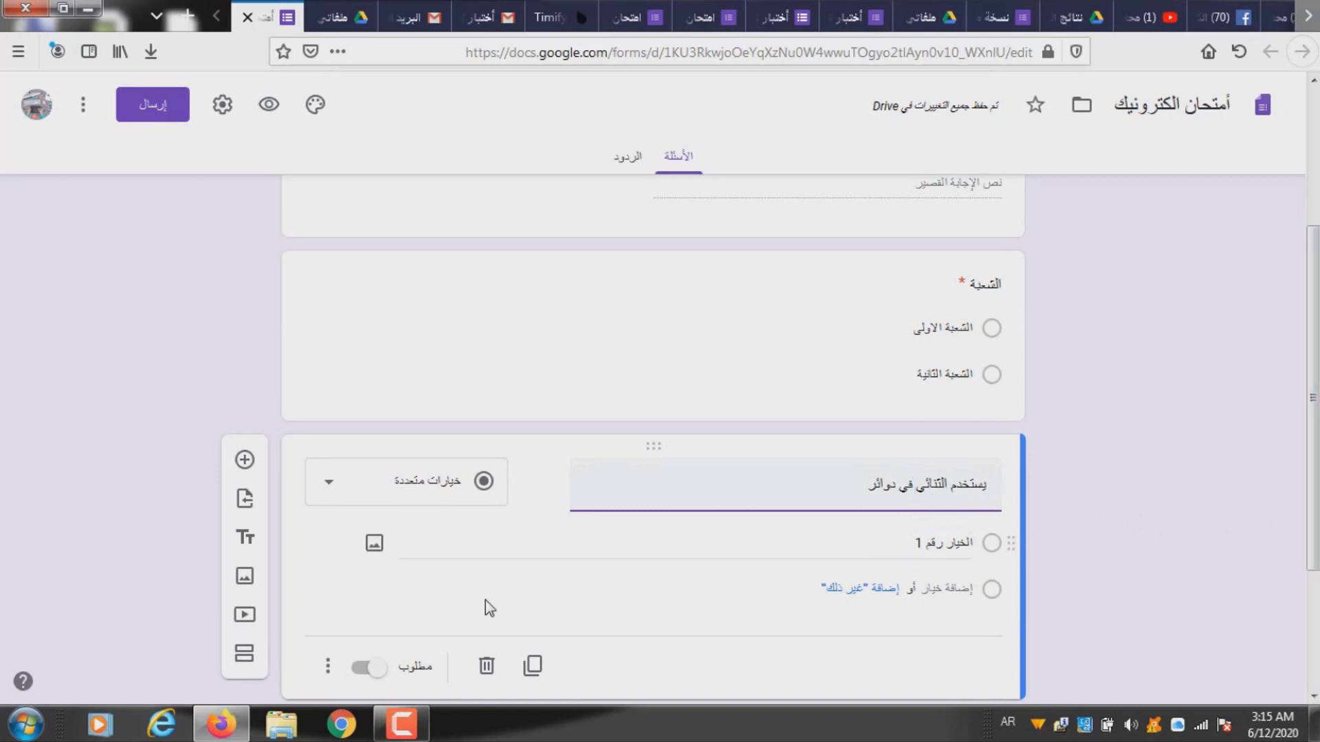
left_click(966, 547)
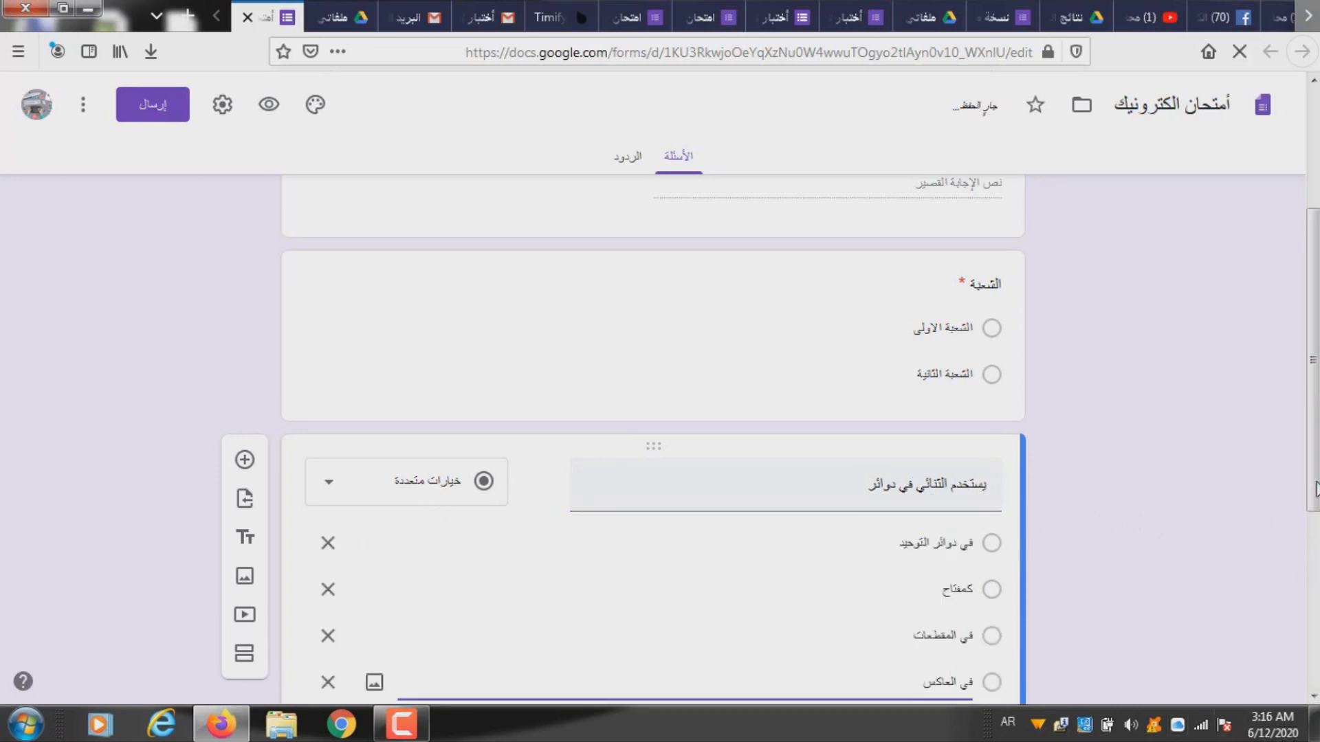
scroll(818, 523, "down", 3)
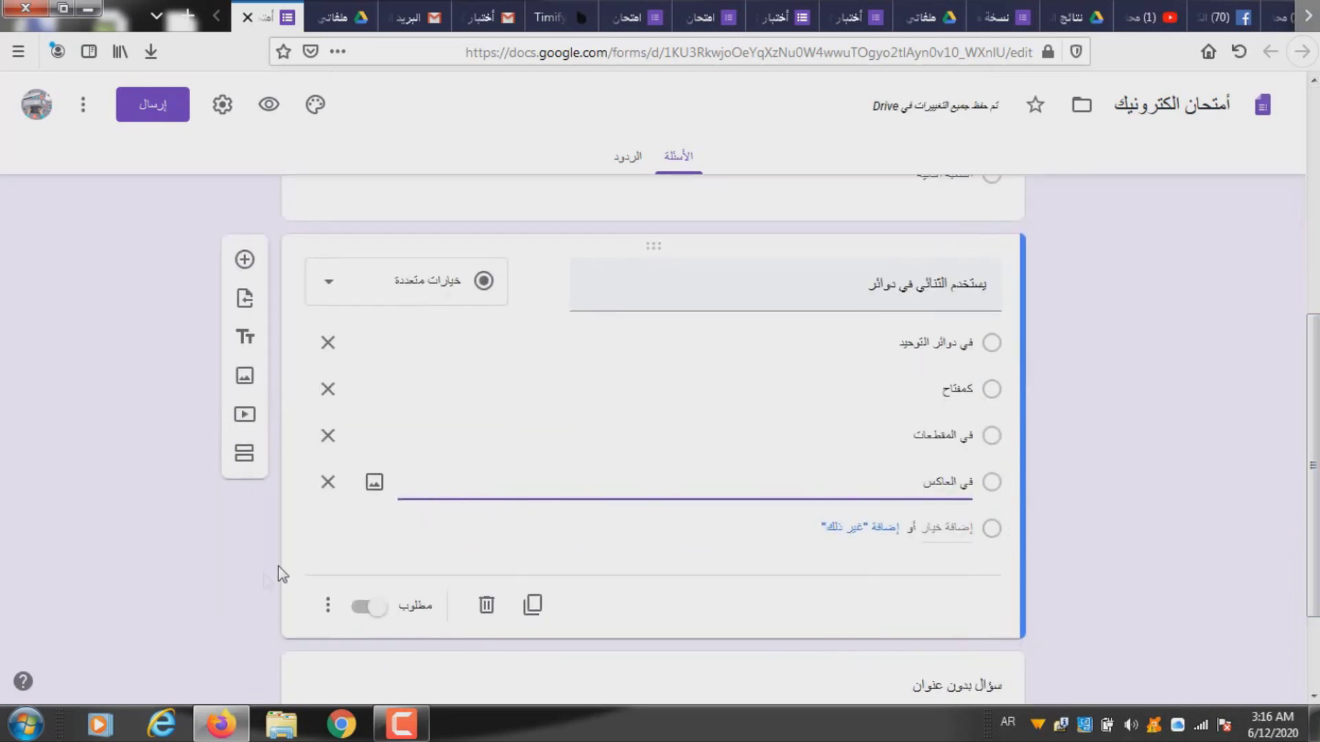
left_click(361, 609)
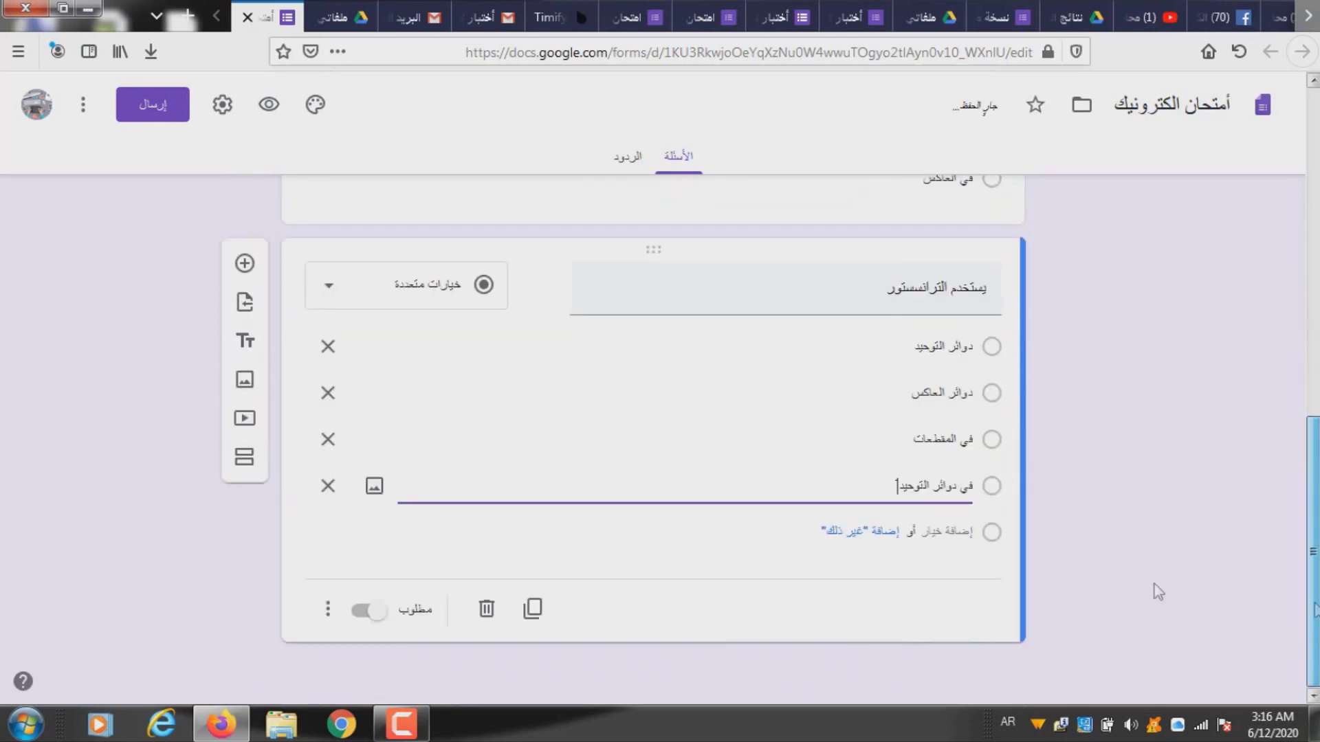
Add the required multiple-choice question "يستخدم الترانسستور" with options "دوائر التوحيد", "دوائر العاكس", "في المقطعات" and "في دوائر التوحيد"
left_click(362, 646)
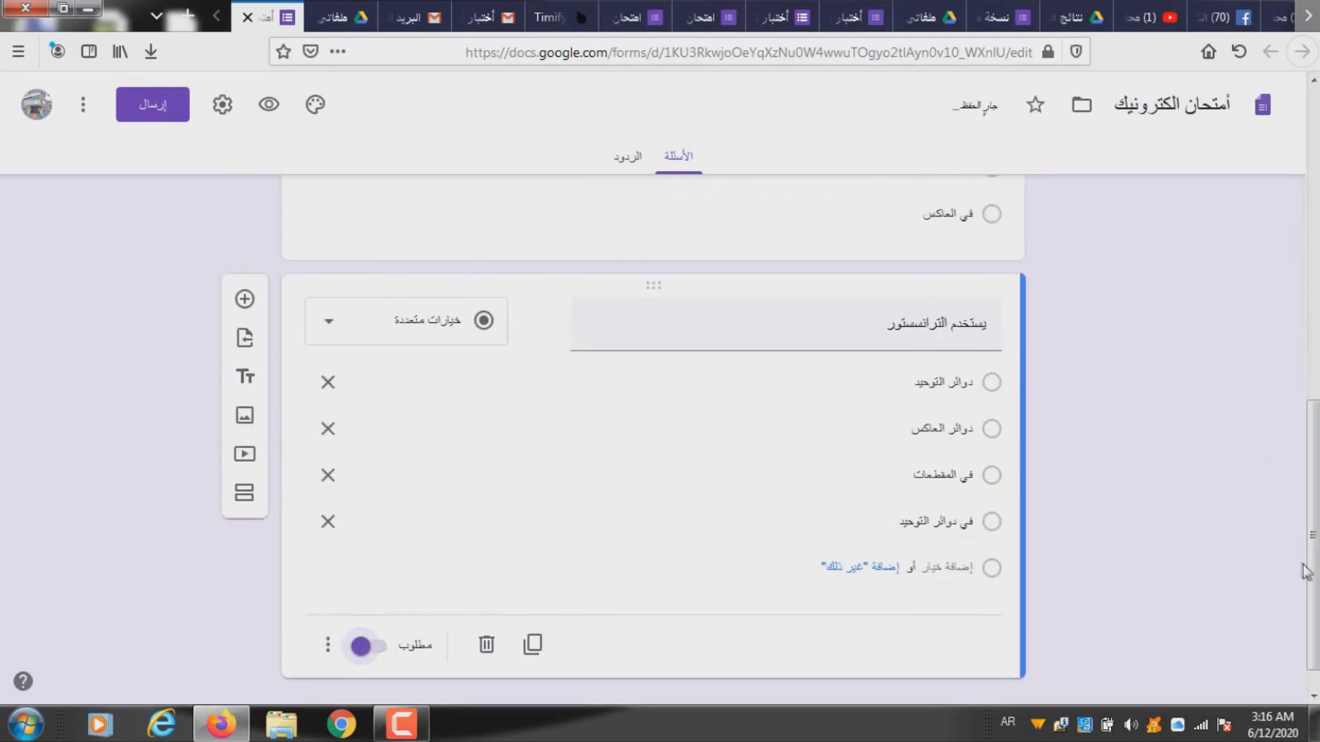
scroll(1309, 571, "up", 3)
scroll(653, 440, "up", 3)
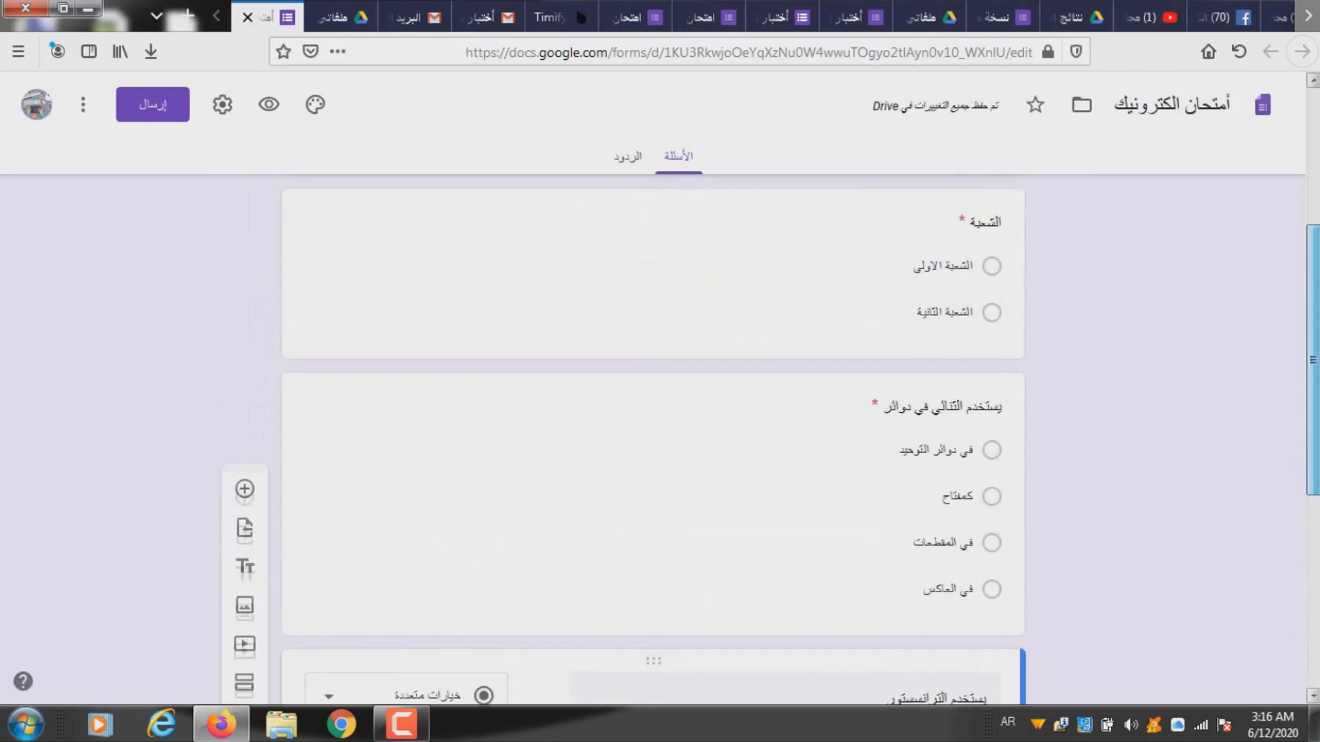
scroll(653, 440, "down", 5)
scroll(653, 440, "down", 2)
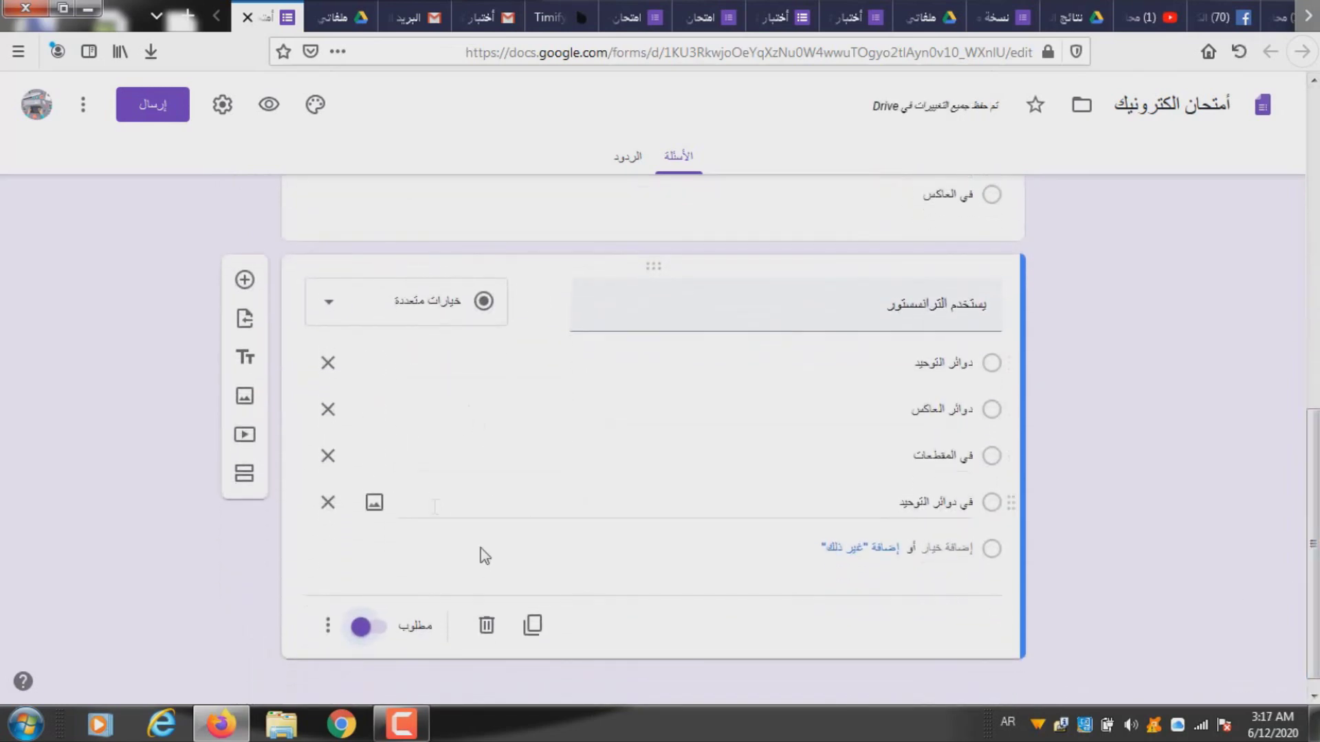
Turn on random option order (ترتيب الخيارات عشوائيًا) for the "يستخدم الثنائي في دوائر" and "يستخدم الترانسستور" questions
left_click(282, 662)
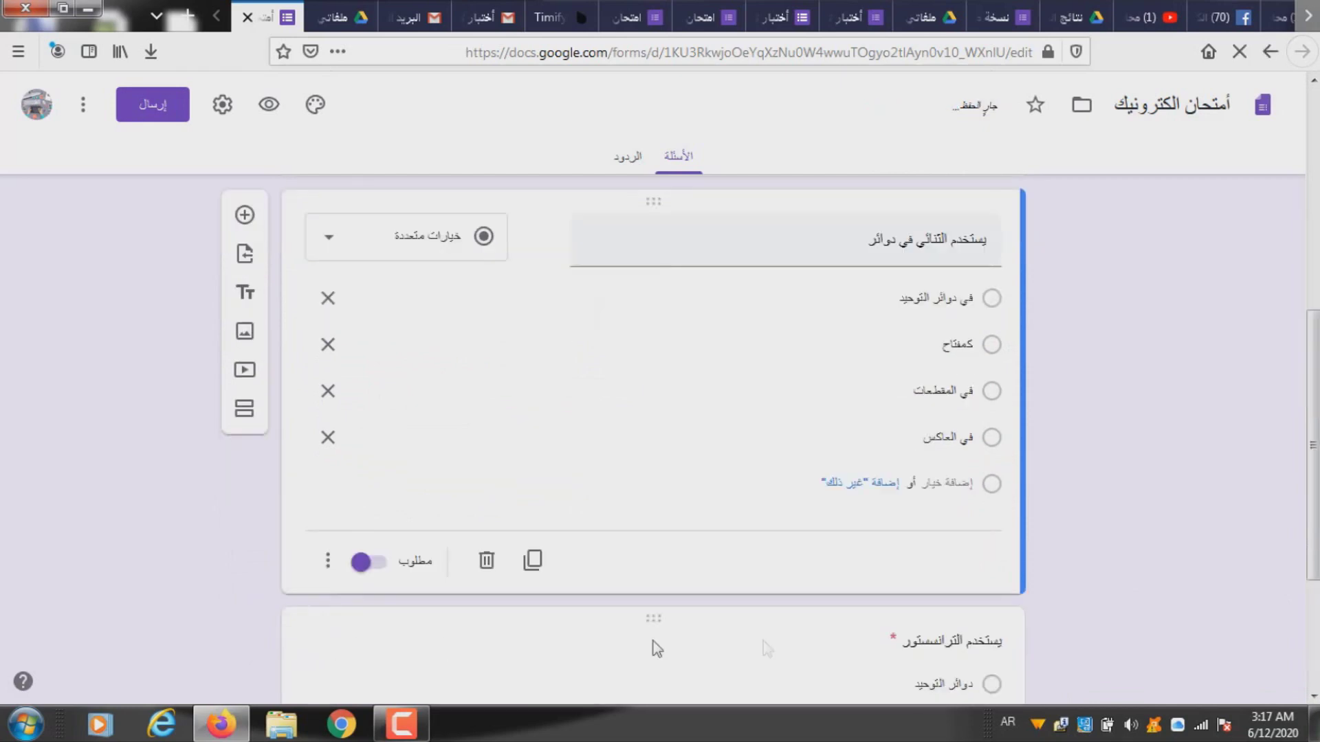
scroll(448, 649, "down", 3)
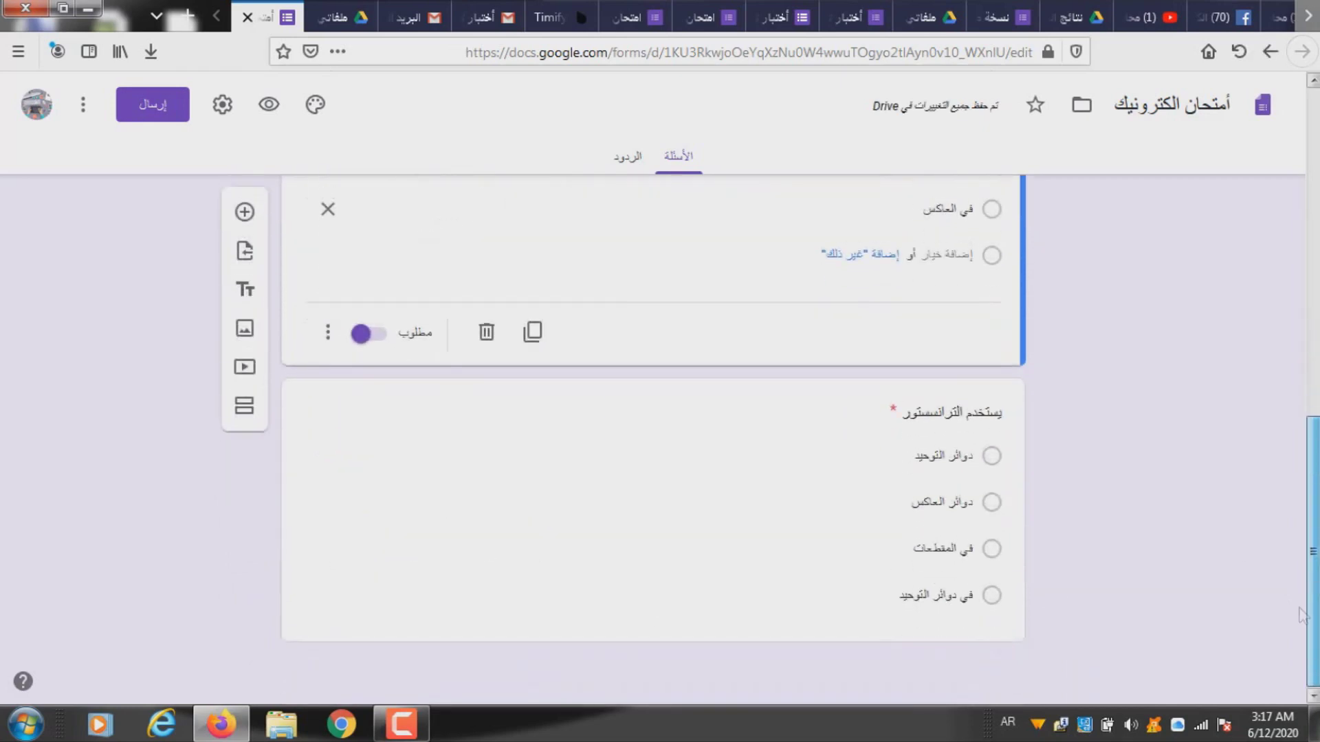
left_click(572, 587)
left_click(328, 610)
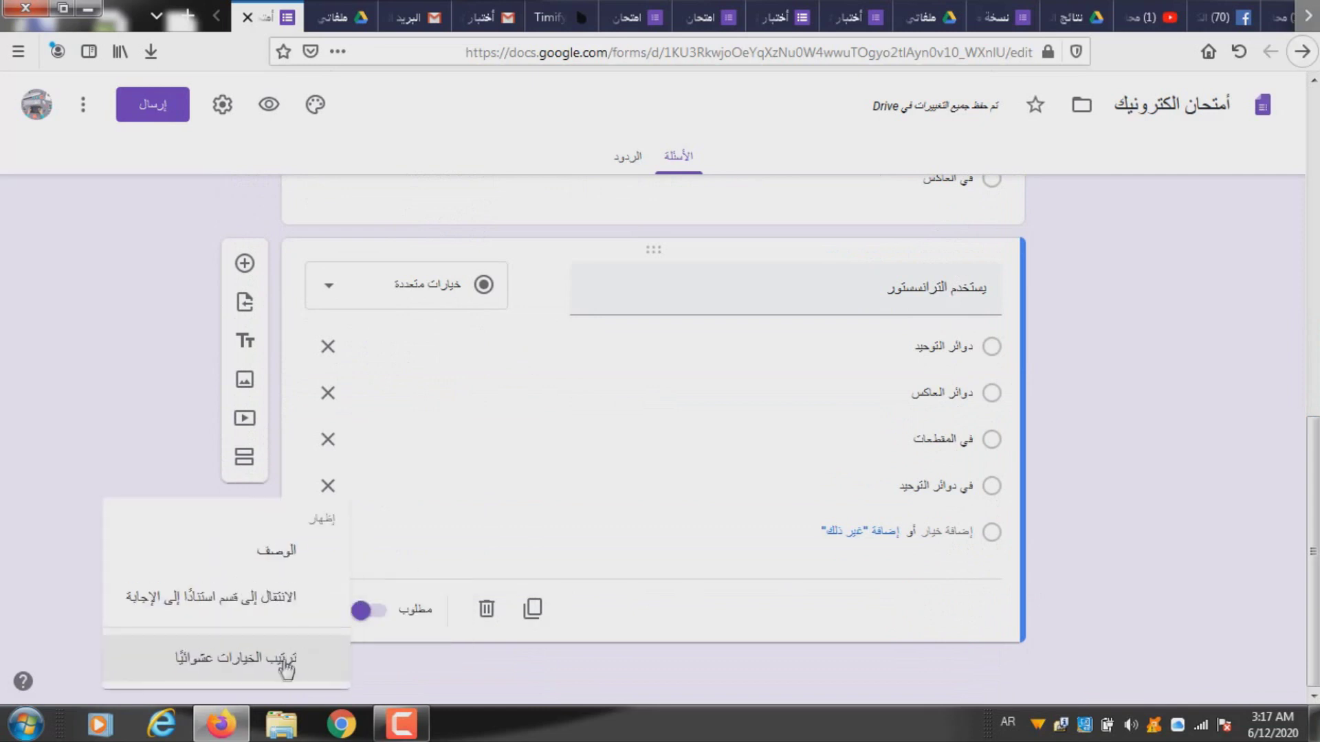
left_click(278, 660)
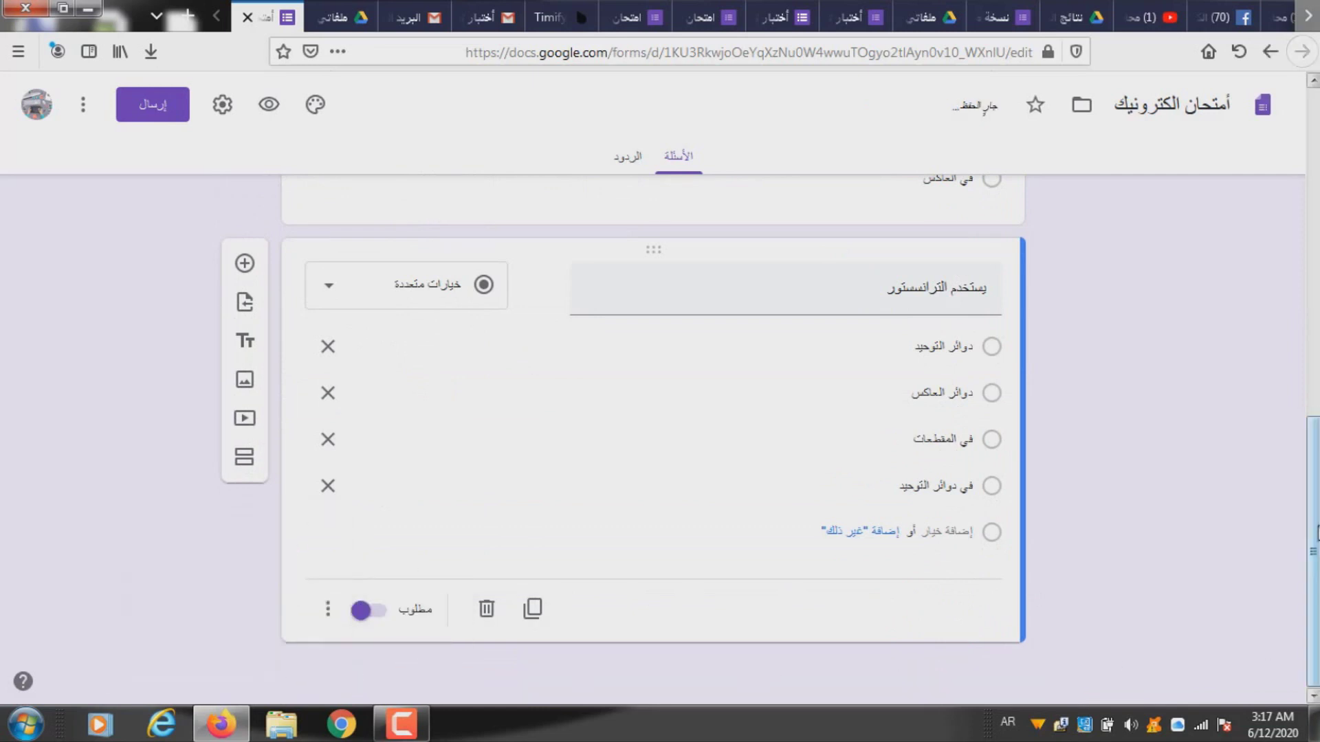
In the form's general settings, turn on collecting email addresses (جمع عناوين البريد الإلكتروني) and limiting to one response (التقييد برد واحد)
left_click_drag(1315, 536, 1316, 227)
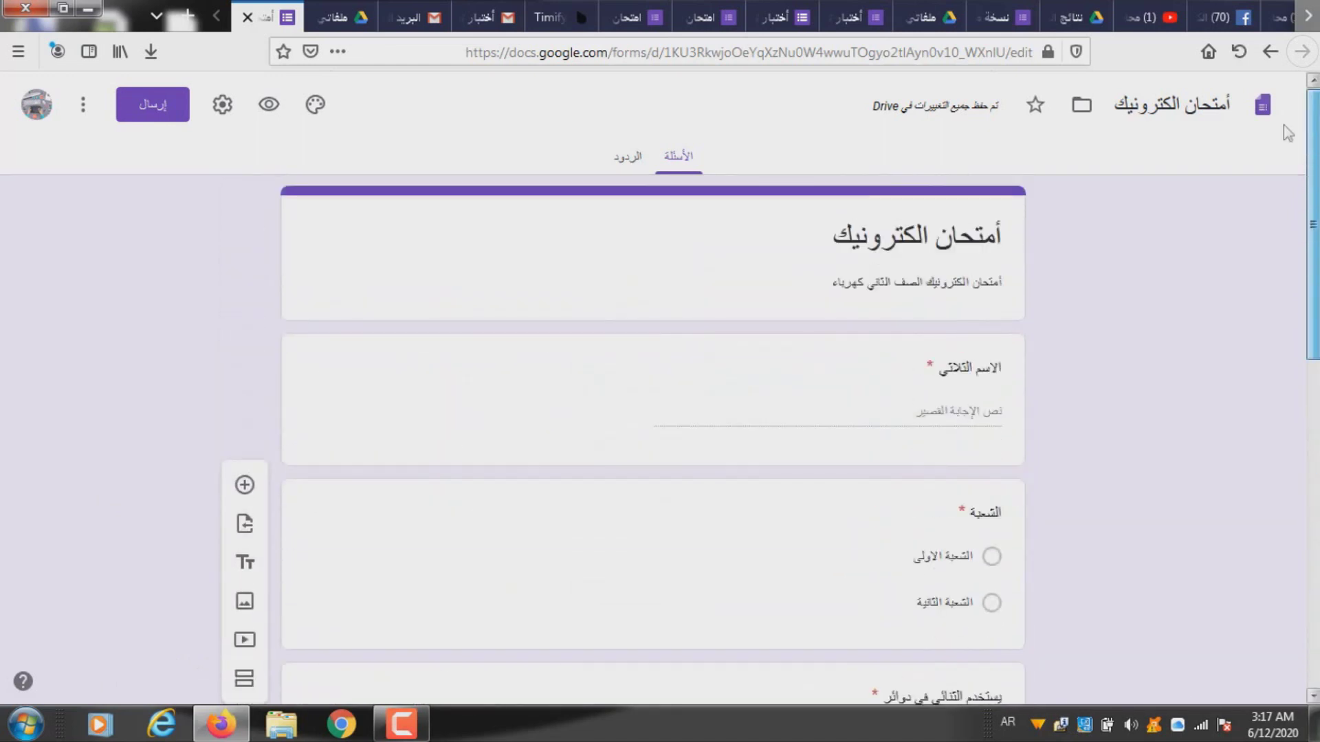
left_click(628, 159)
left_click(224, 107)
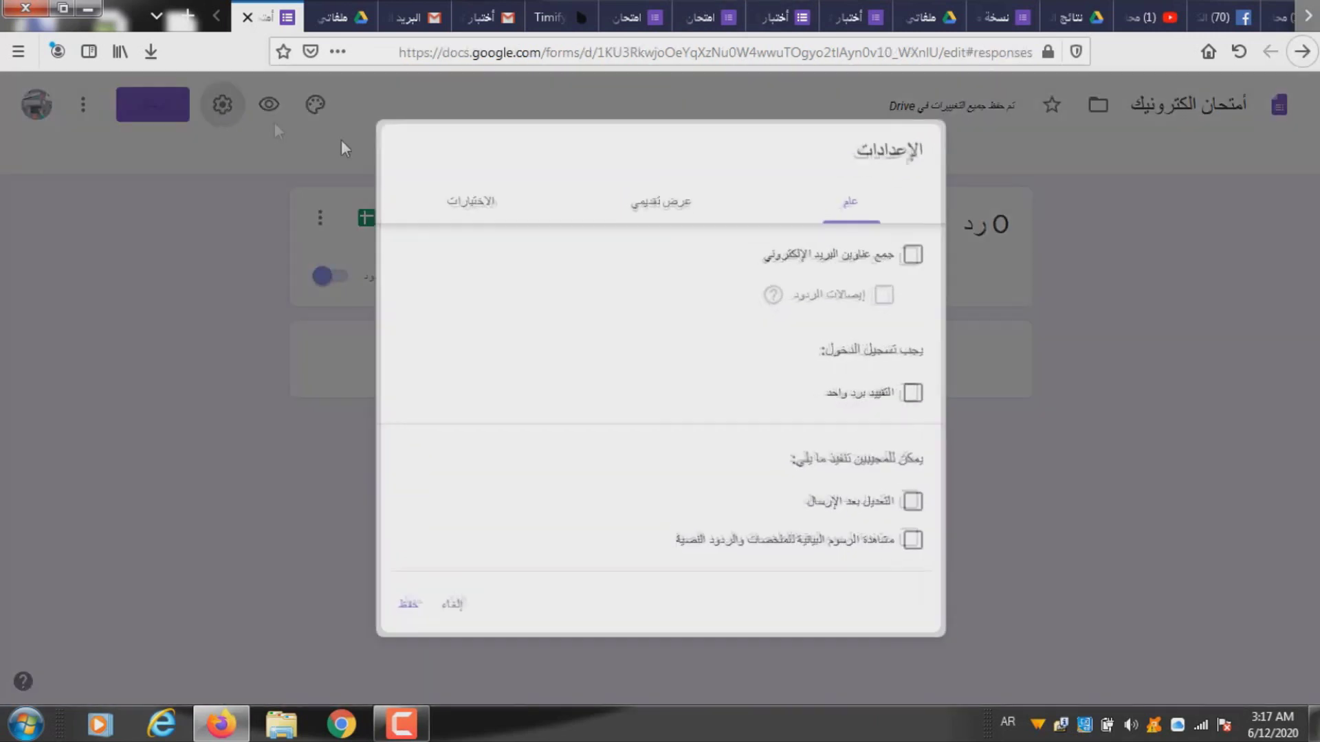
left_click(912, 258)
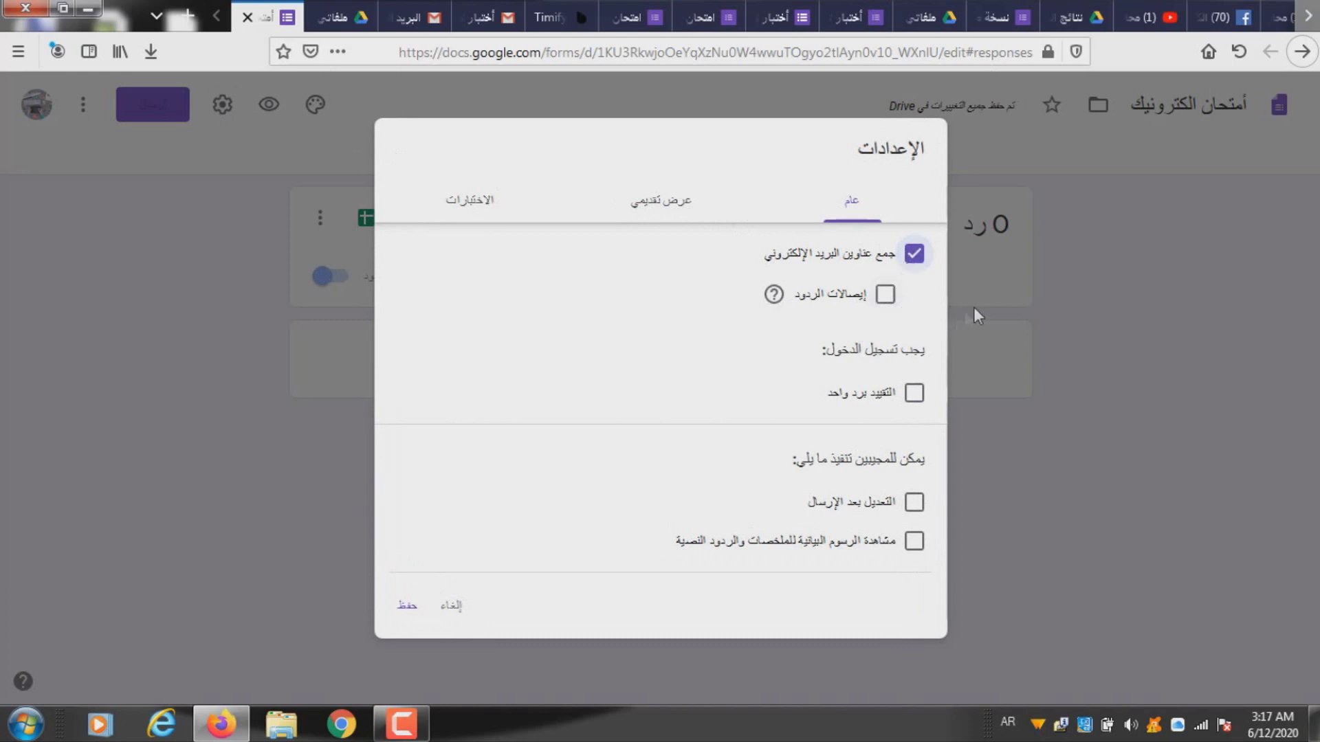
left_click(914, 395)
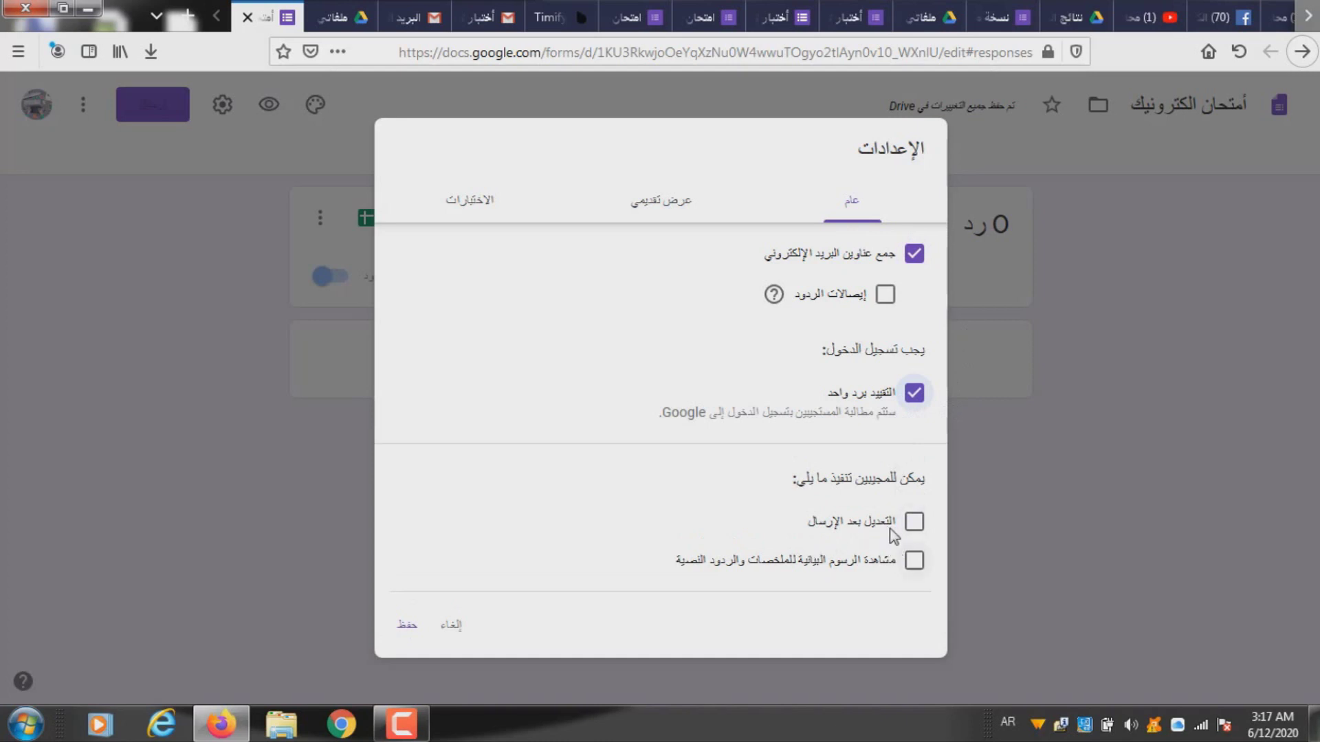
Make the form a quiz with grades released after manual review, hide missed questions and correct answers from respondents, and save the settings
left_click(488, 206)
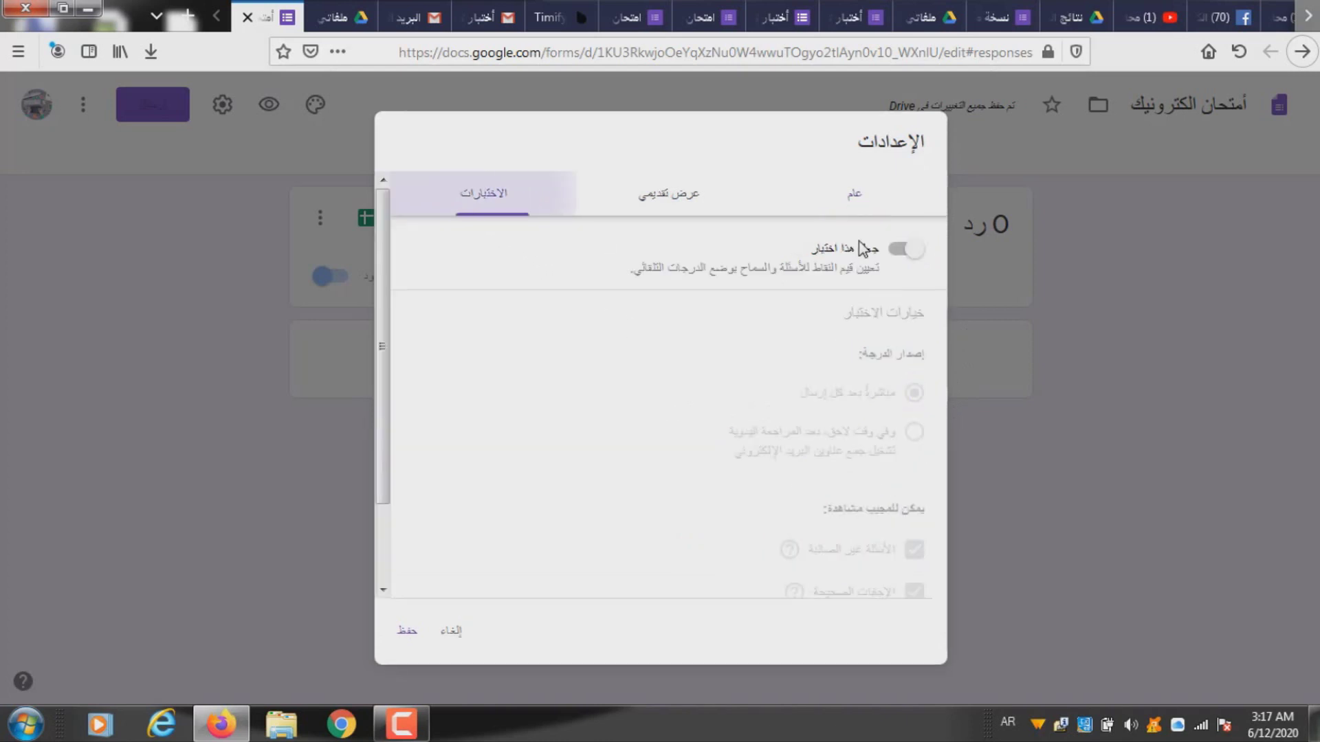
left_click(895, 262)
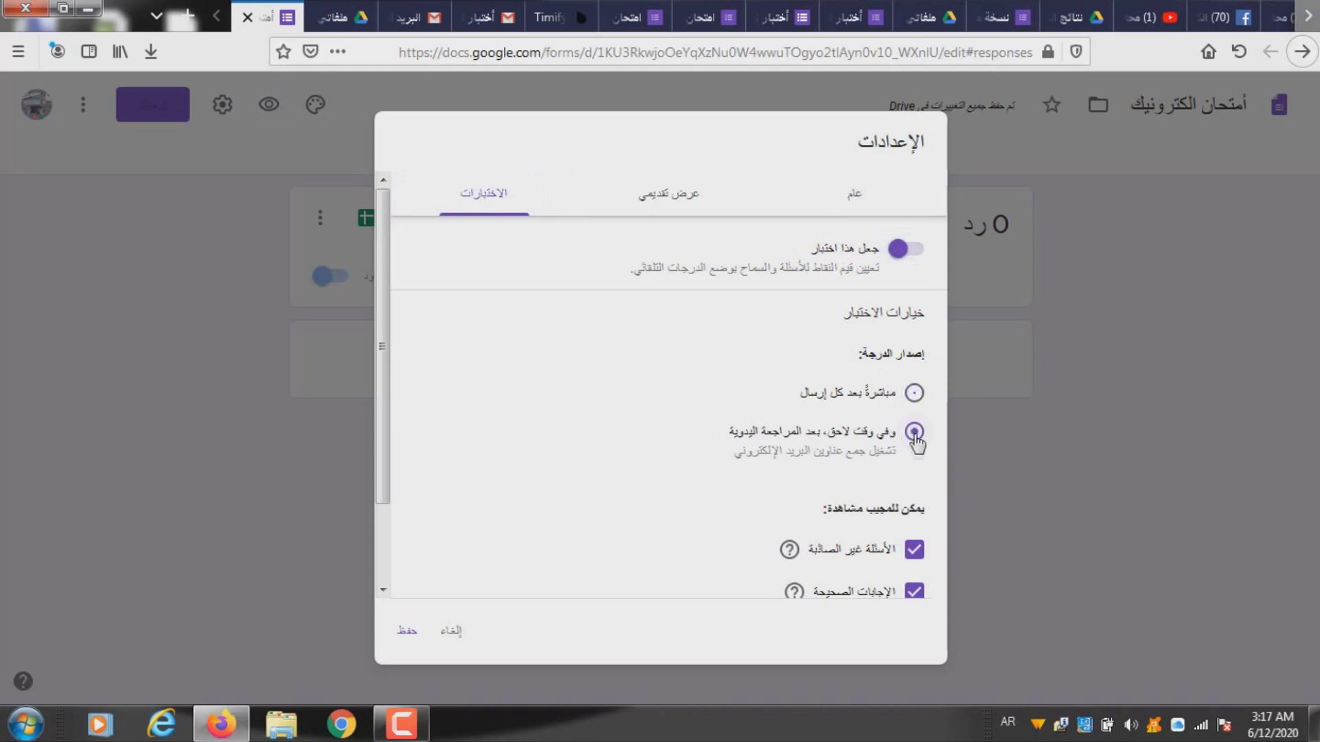
left_click(915, 550)
left_click(914, 590)
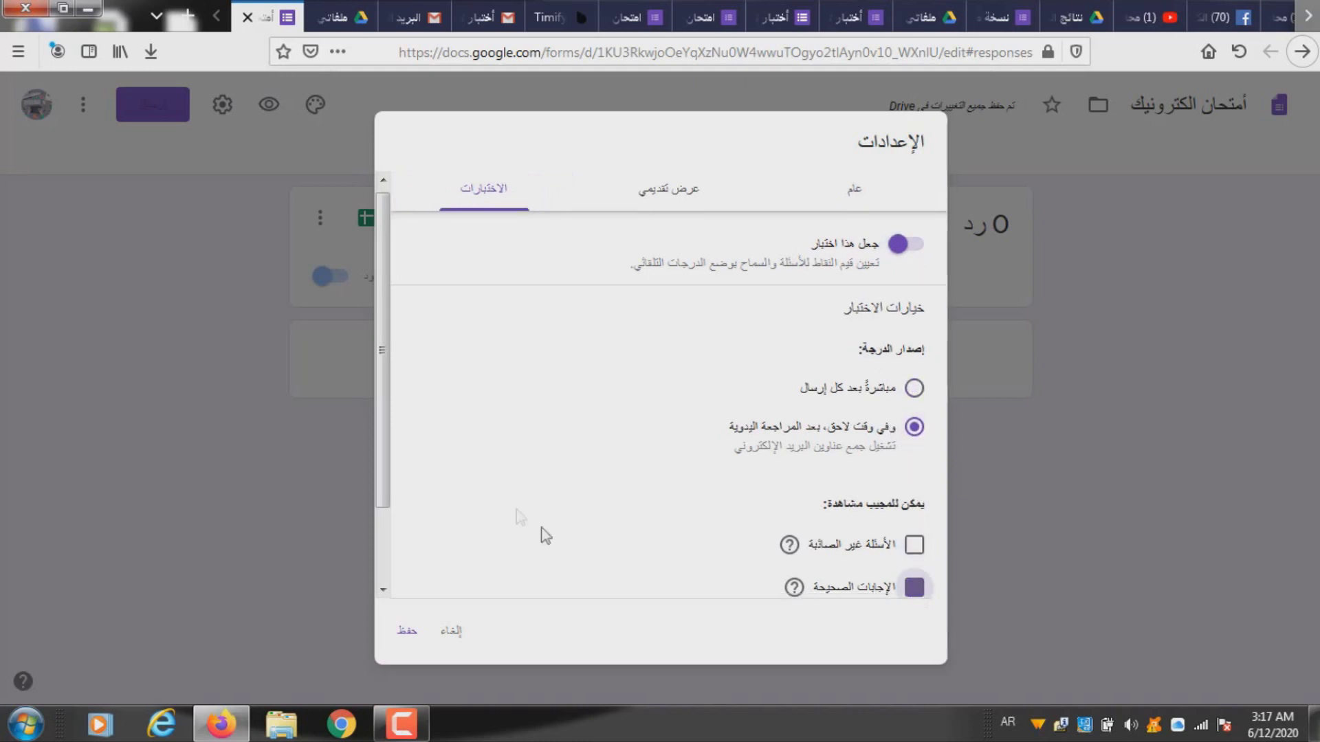
scroll(383, 480, "down", 2)
left_click(914, 544)
left_click(409, 631)
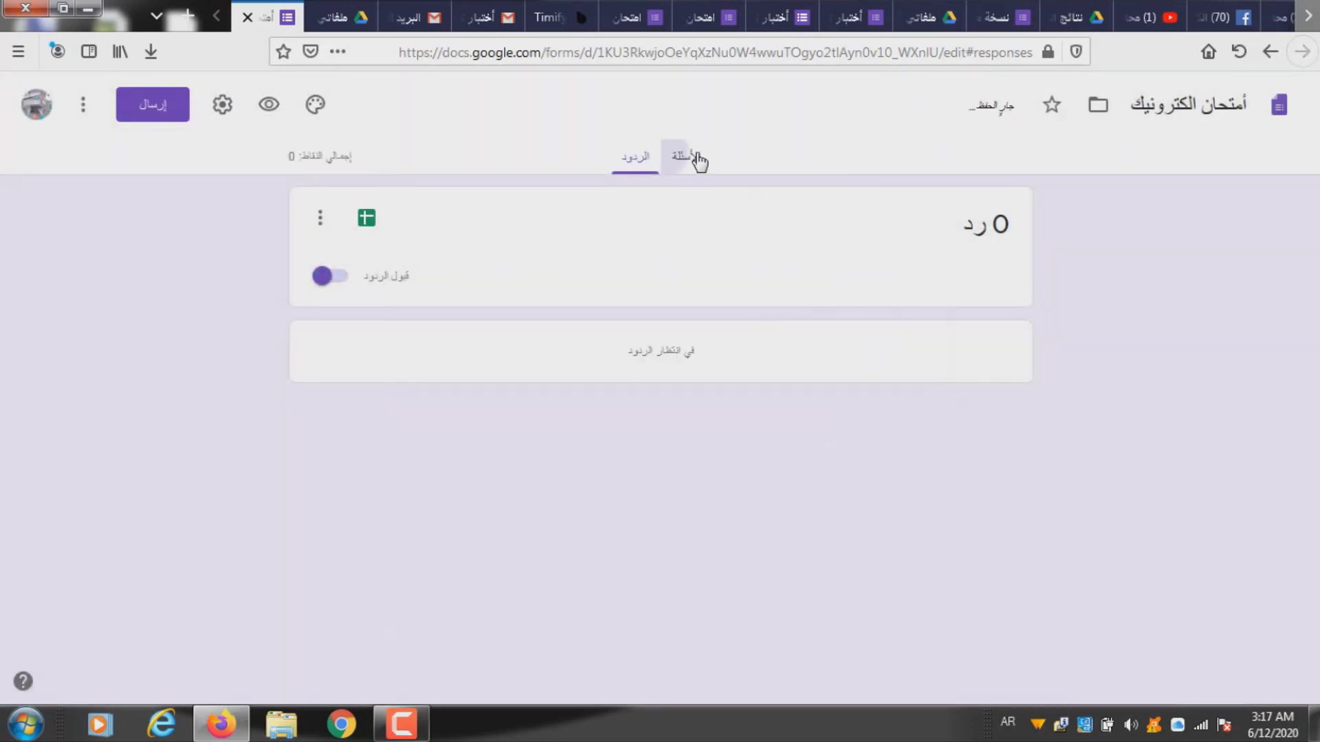
left_click(696, 160)
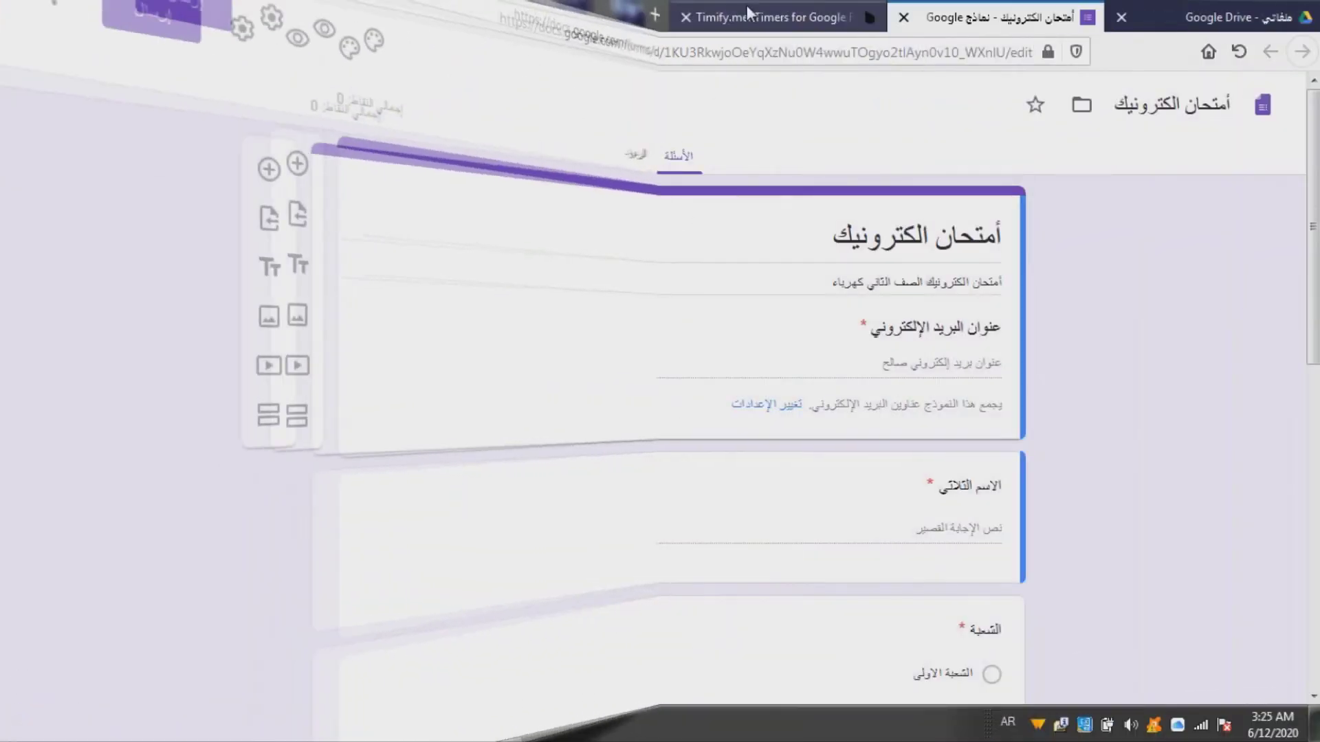
left_click(746, 8)
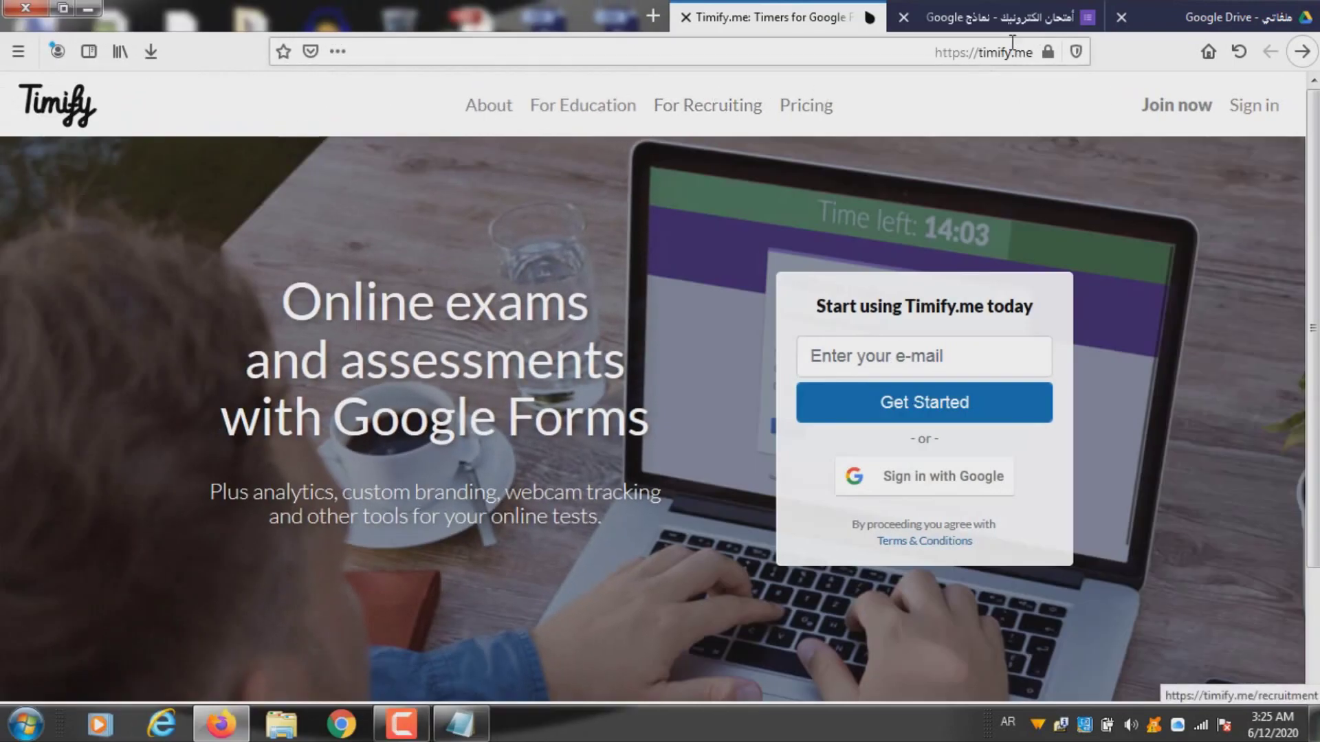
left_click(863, 55)
left_click_drag(975, 53, 900, 53)
left_click(899, 53)
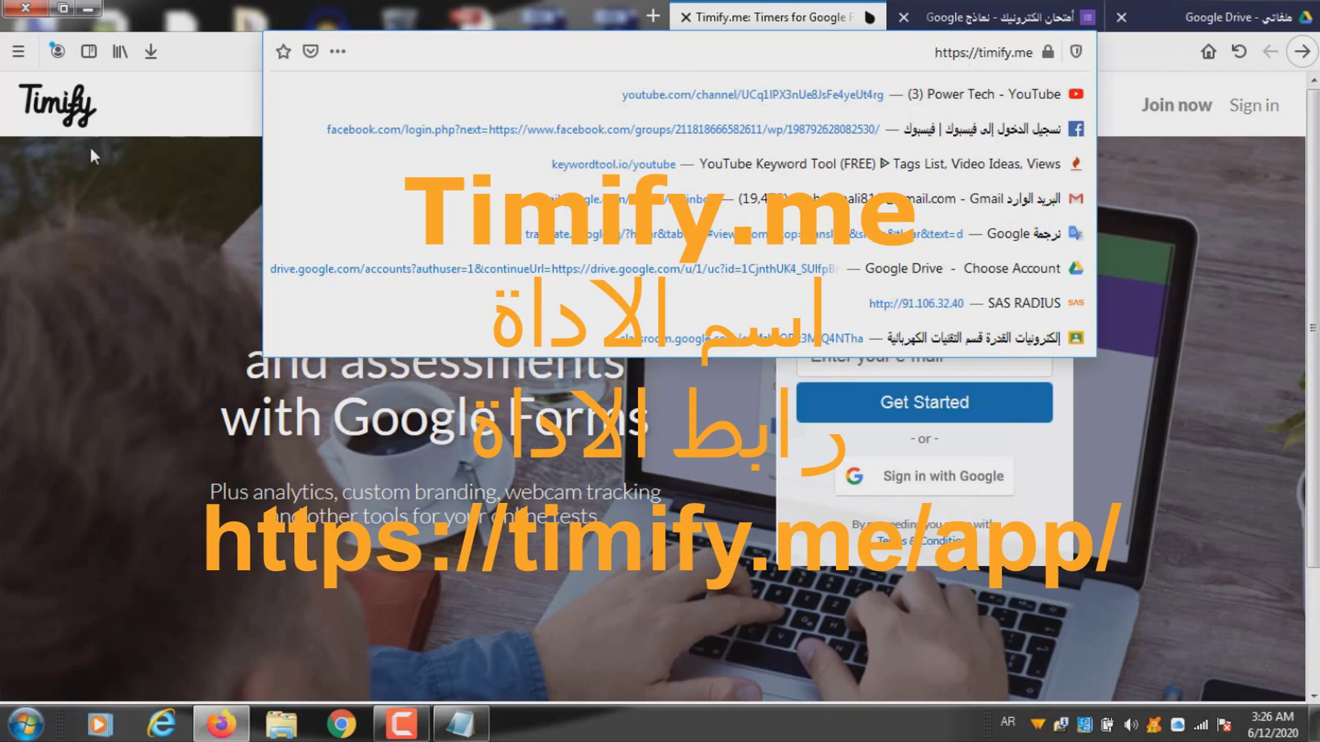
left_click(145, 126)
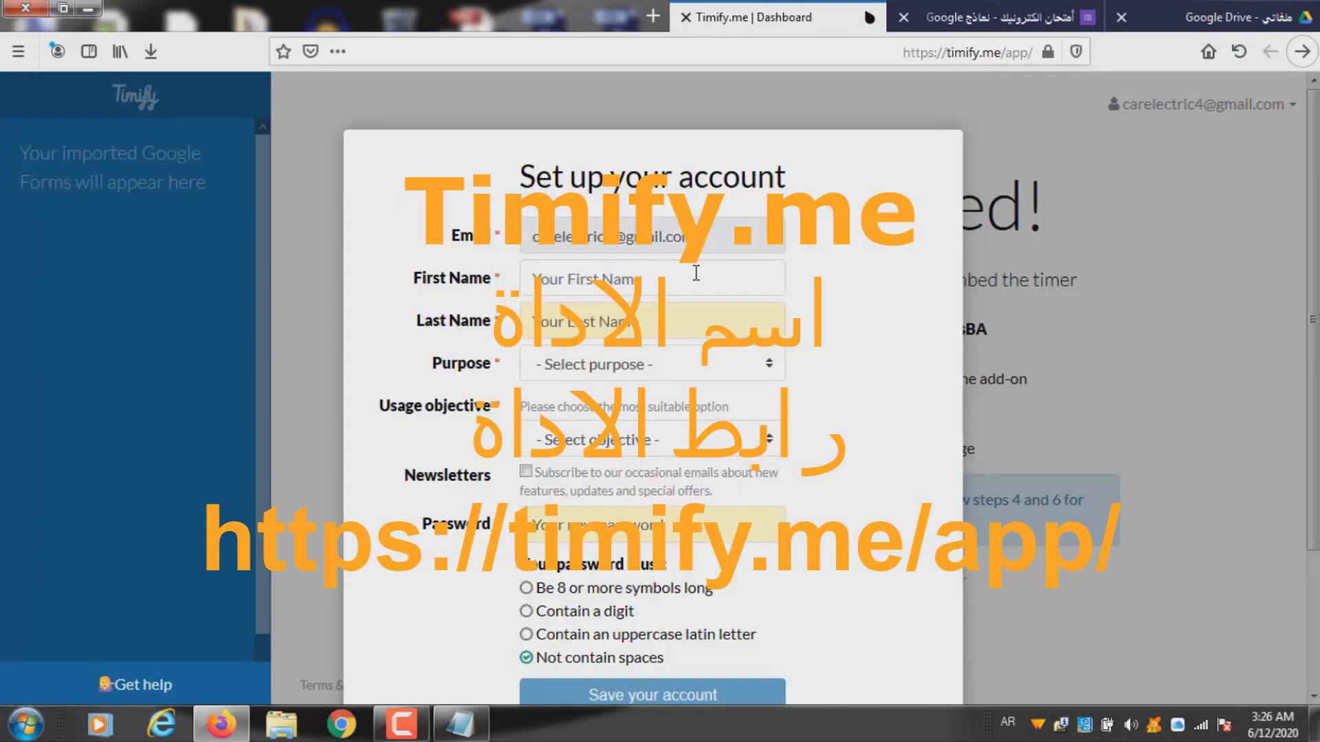
Enter the account holder's first name and fill in the last name and password from the saved login
left_click(669, 278)
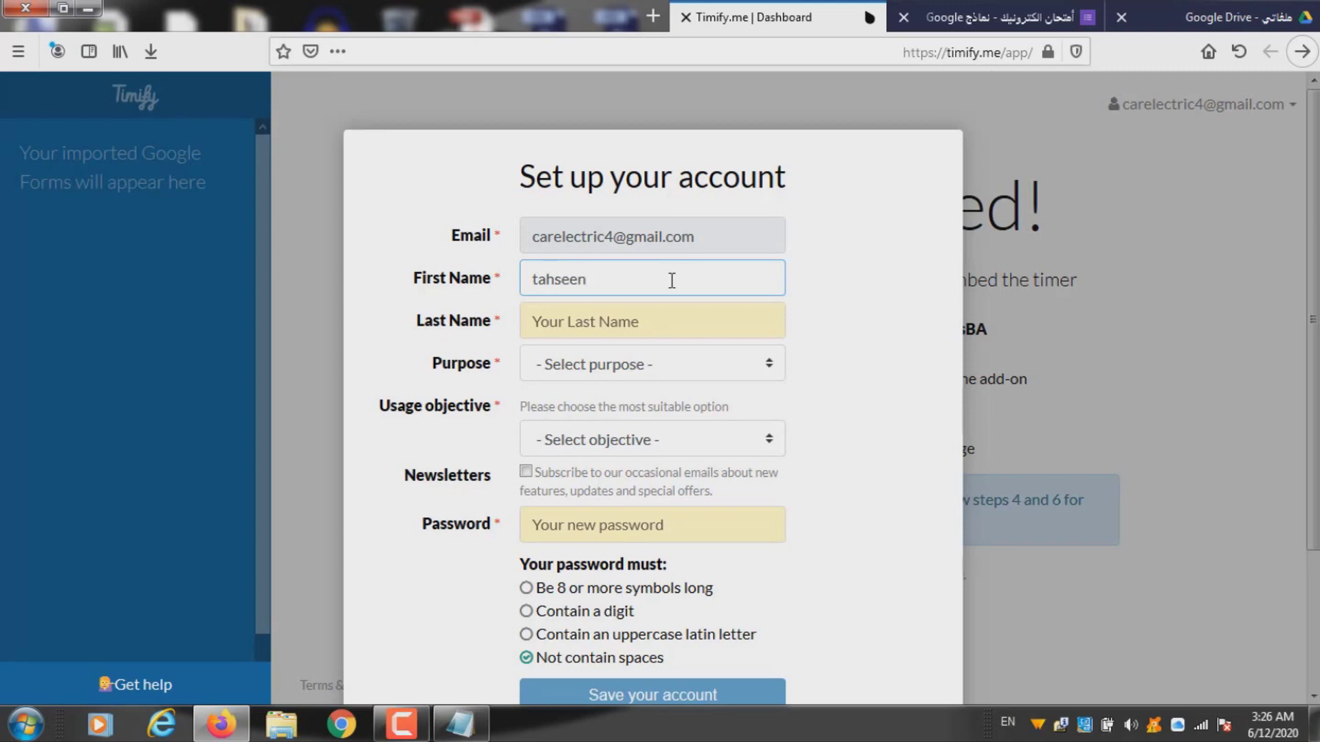
left_click(655, 323)
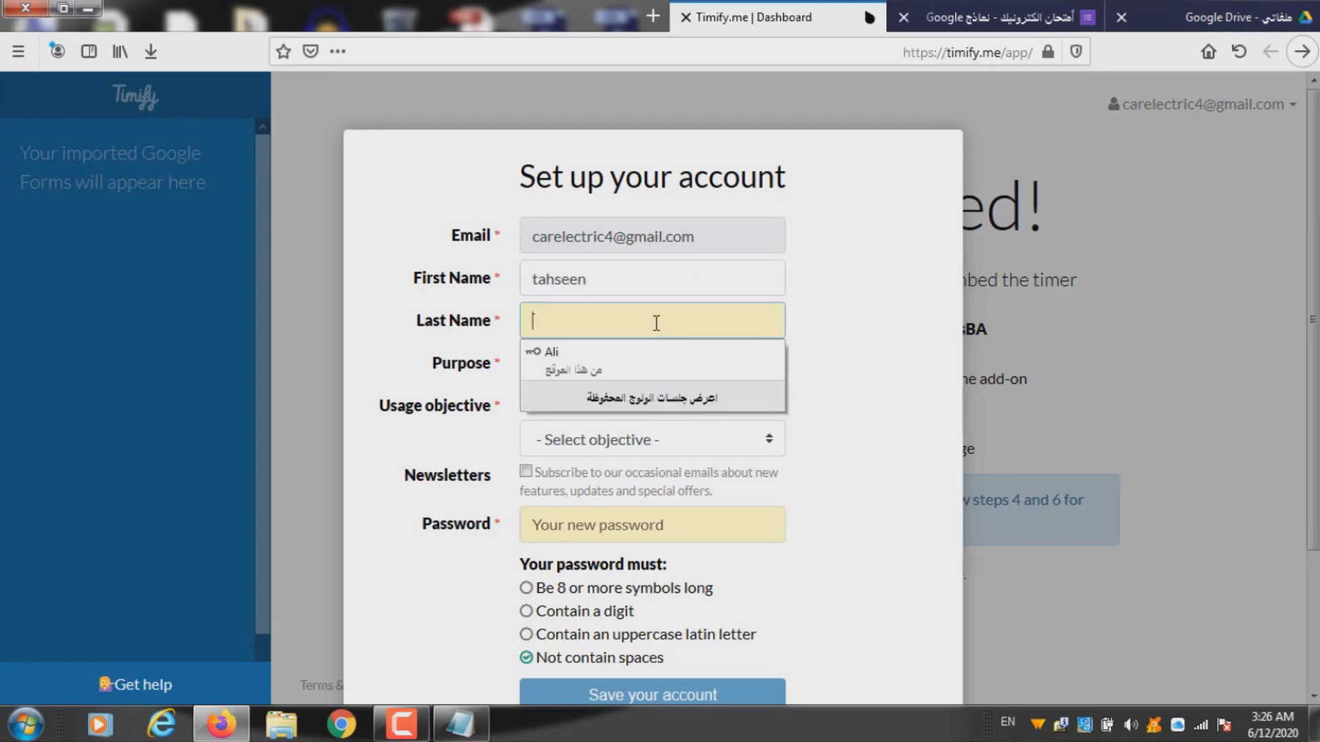
left_click(600, 360)
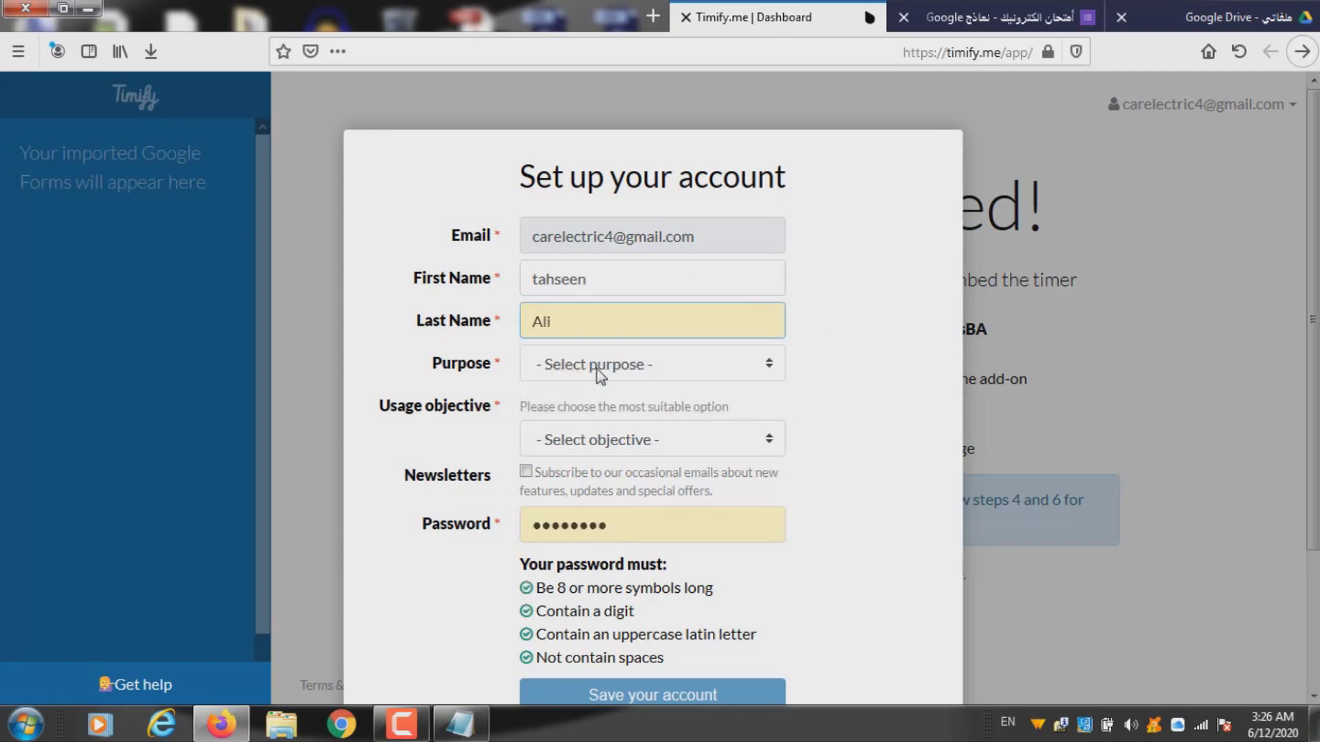
Choose Personal as the account purpose and Education as the usage objective, and subscribe to the newsletters
left_click(597, 370)
left_click(602, 434)
left_click(605, 442)
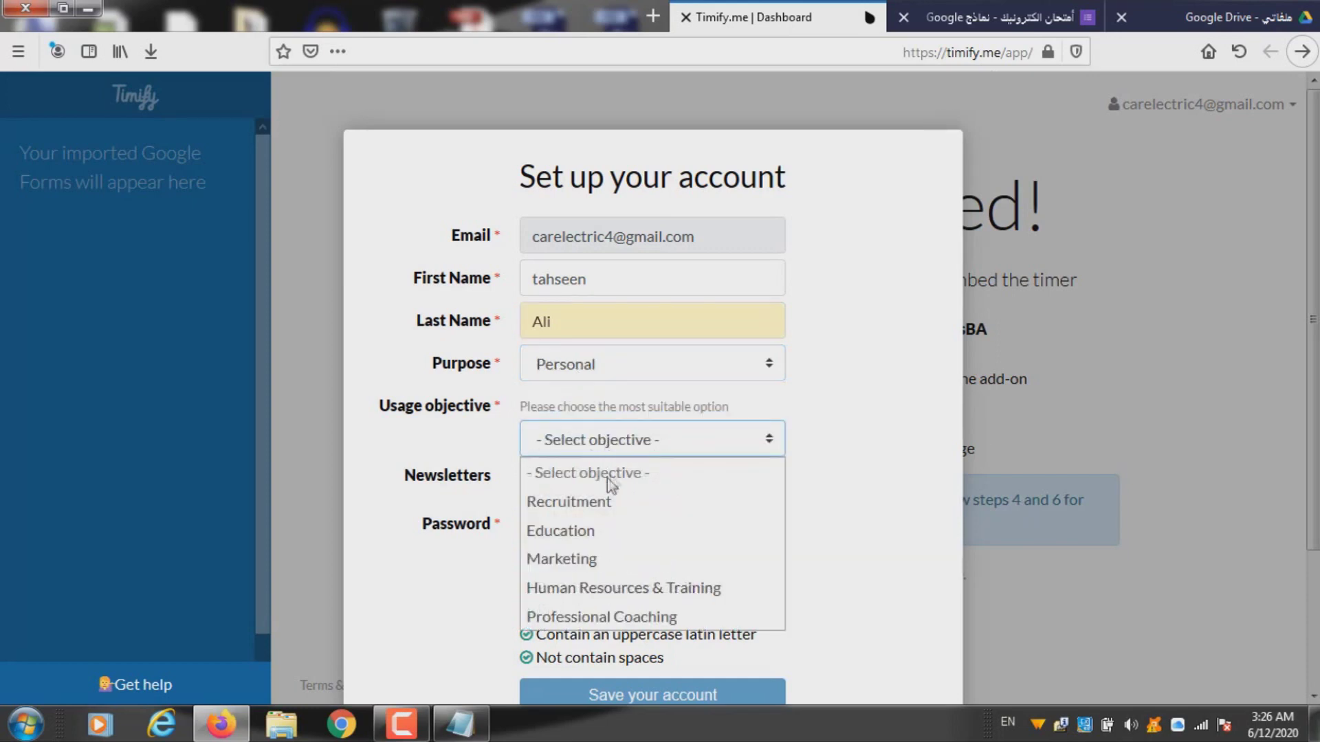
left_click(596, 536)
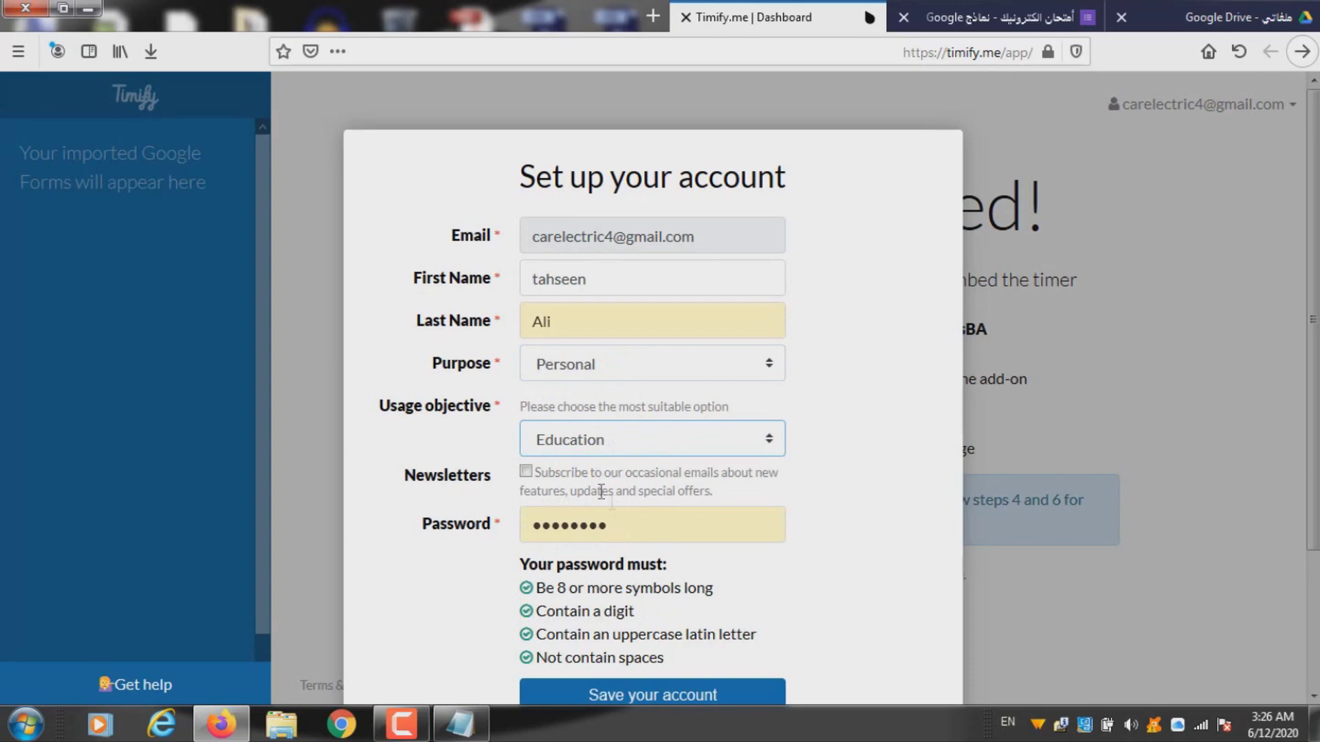
left_click(527, 473)
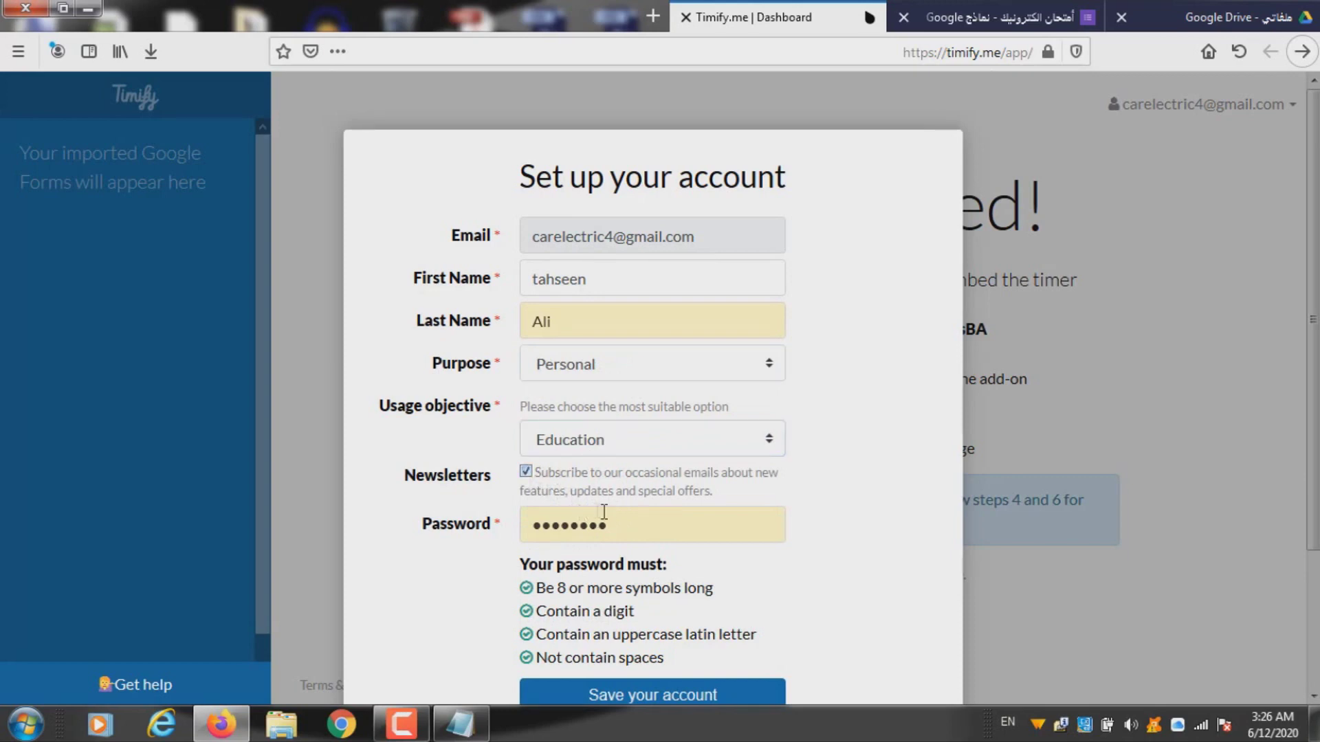
Replace the filled-in password with a new account password that meets the listed rules and save the account
left_click(445, 528)
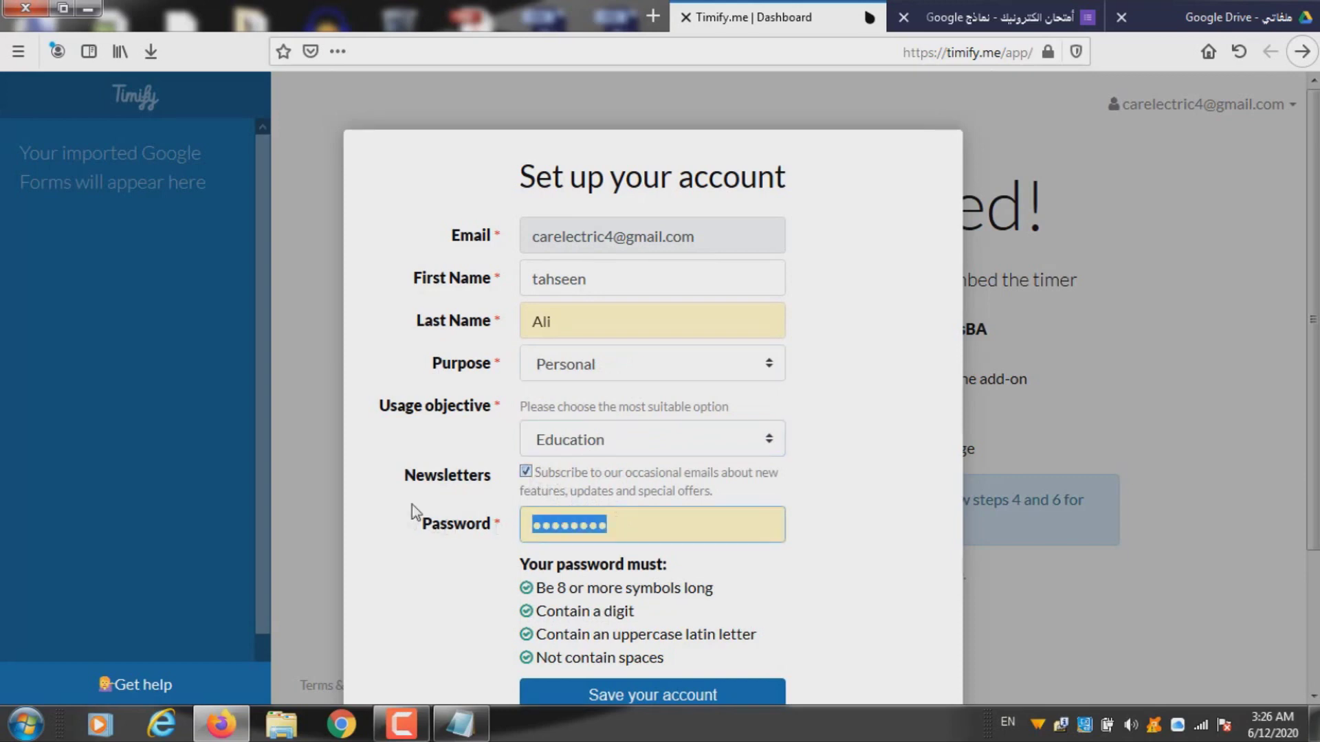
type("****")
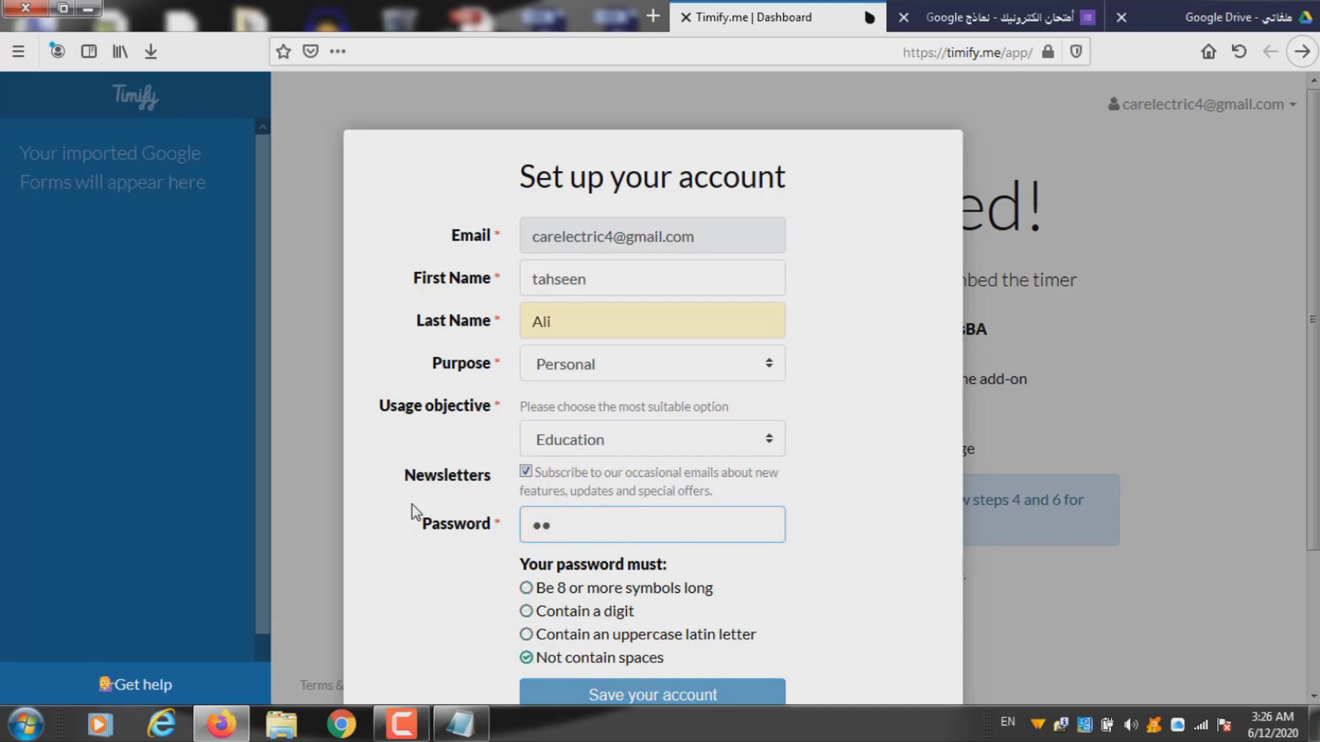
type("****")
left_click_drag(542, 525, 531, 524)
type("*")
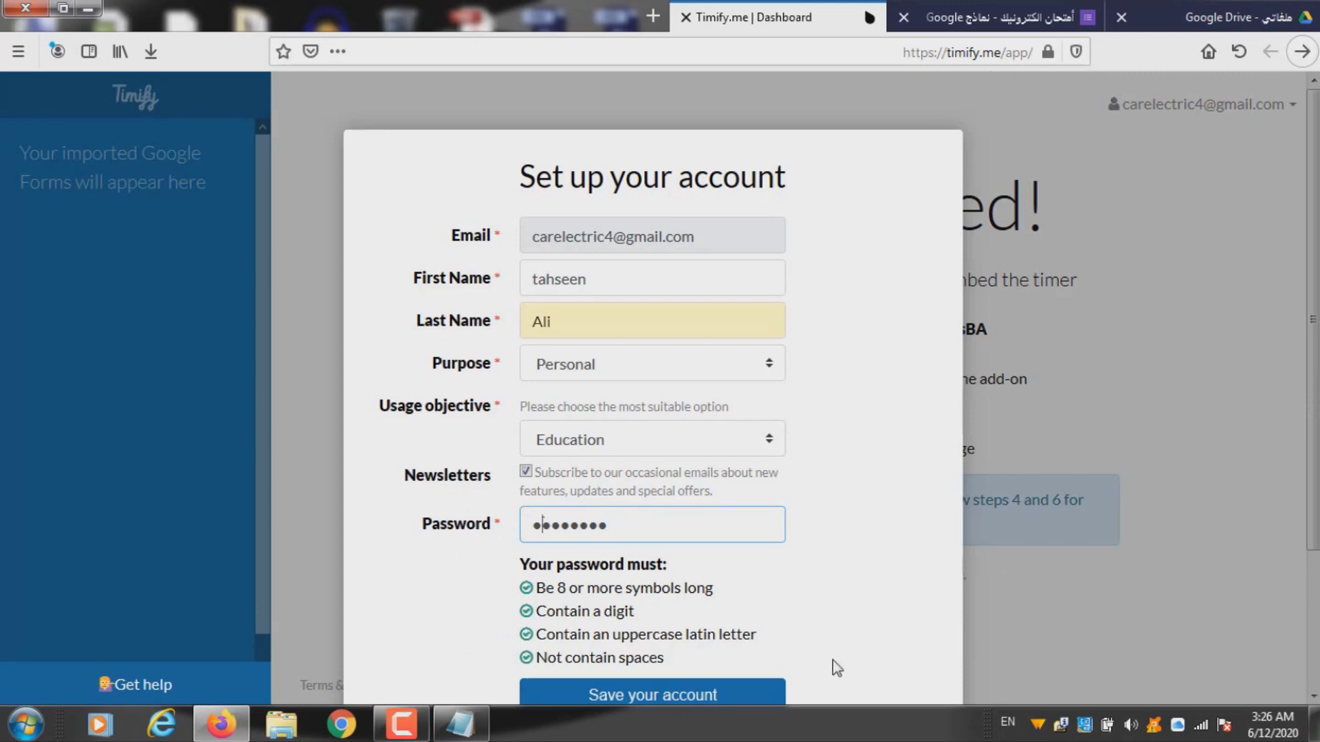
left_click(613, 697)
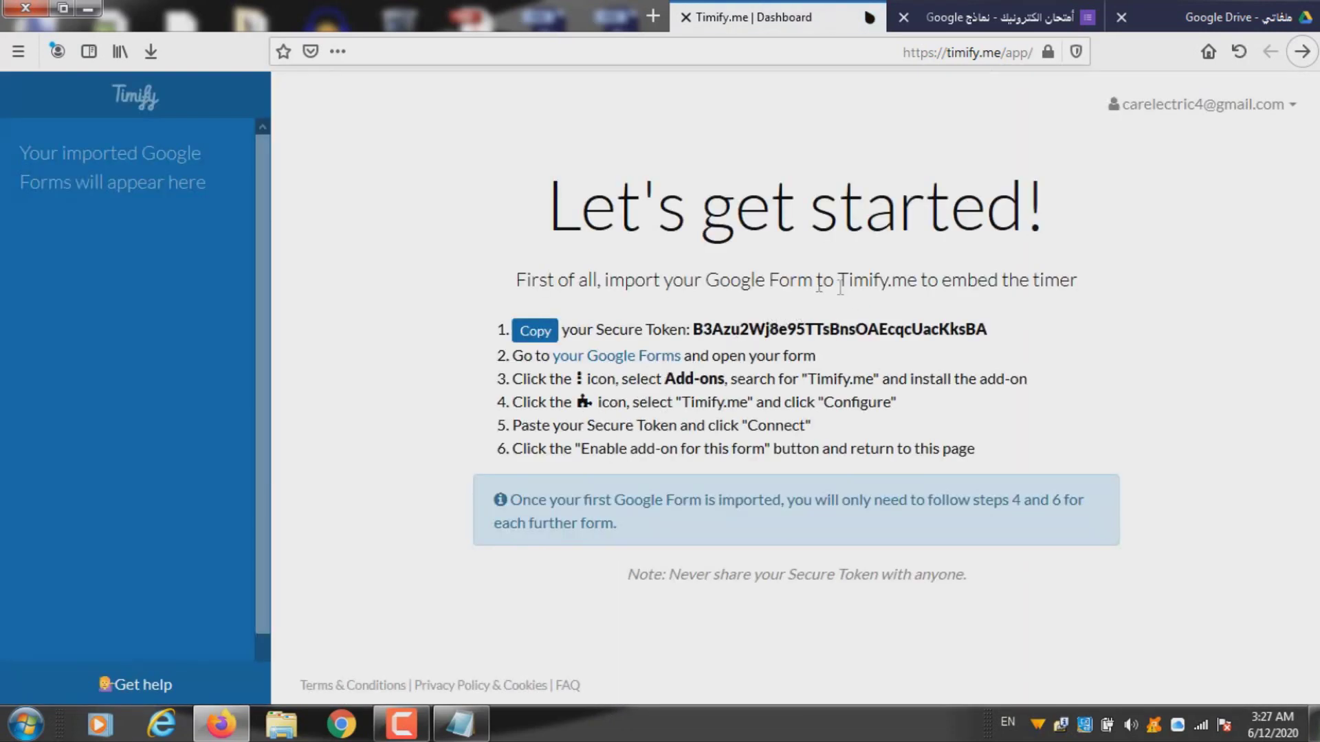
Copy the Timify.me Secure Token and open the add-ons marketplace (الإضافات) from the form "أمتحان الكترونيك" in Chrome
left_click(535, 331)
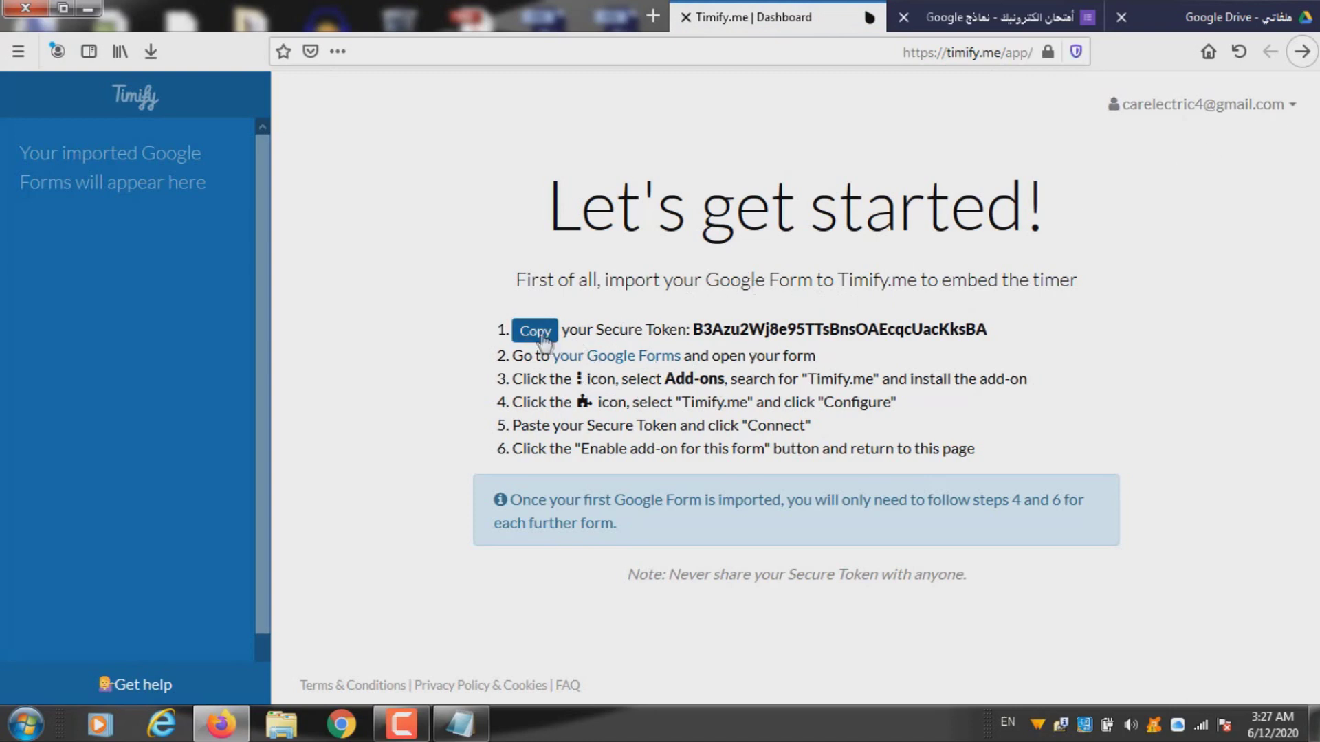
left_click(604, 357)
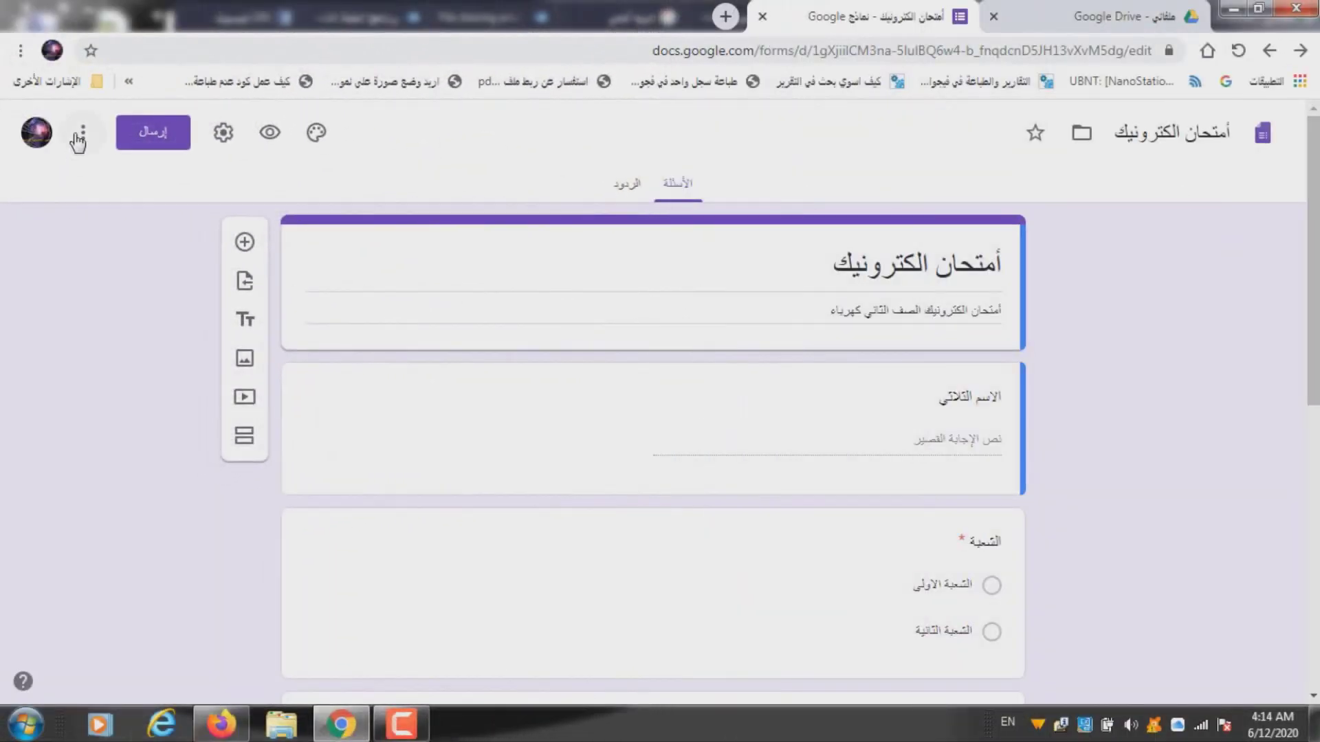
left_click(81, 134)
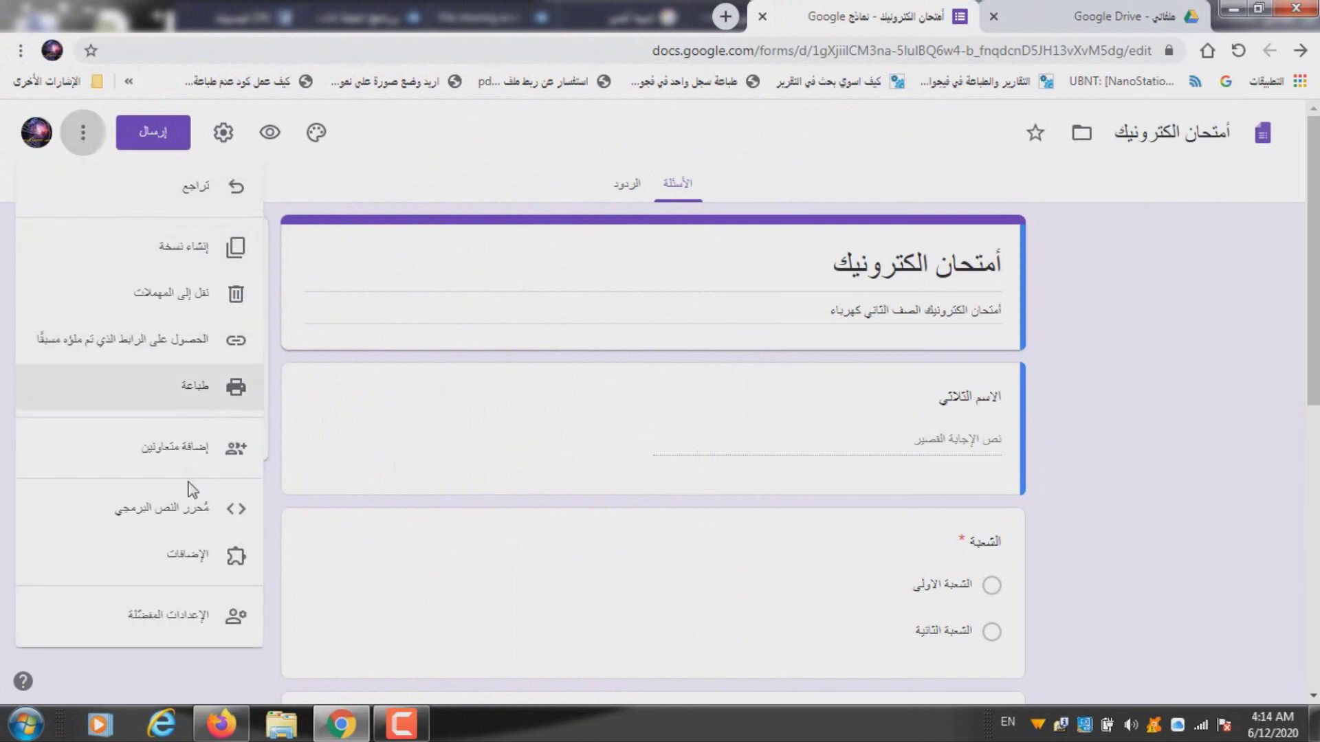
left_click(206, 558)
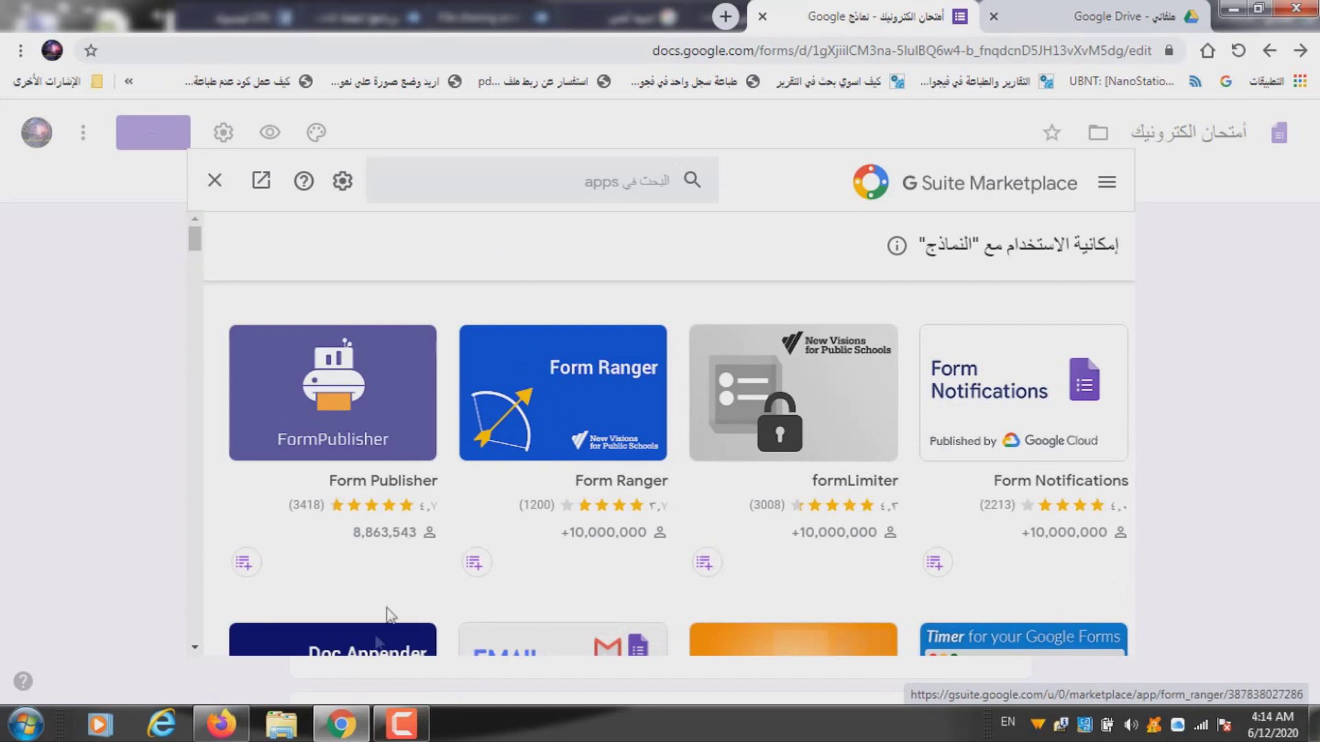
Search the G Suite Marketplace for Timify.me and open the add-on's page
left_click(431, 181)
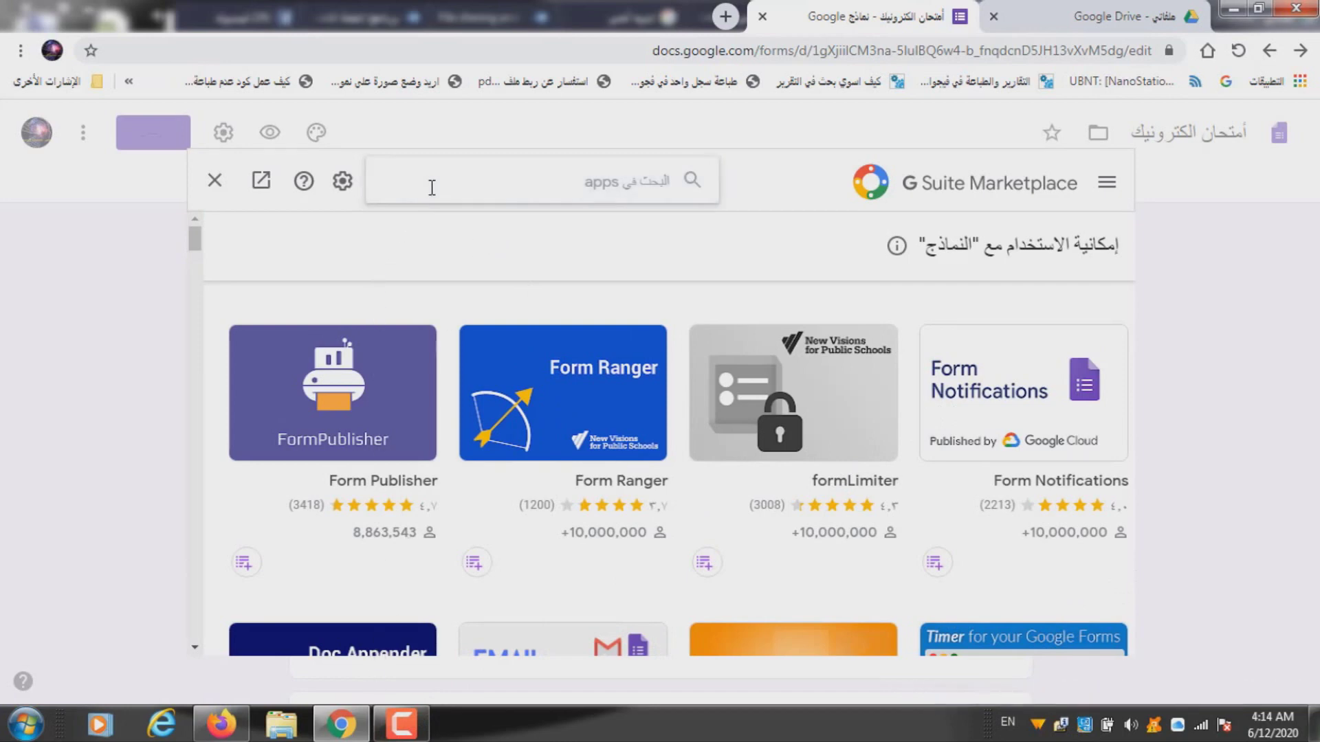
type("ti")
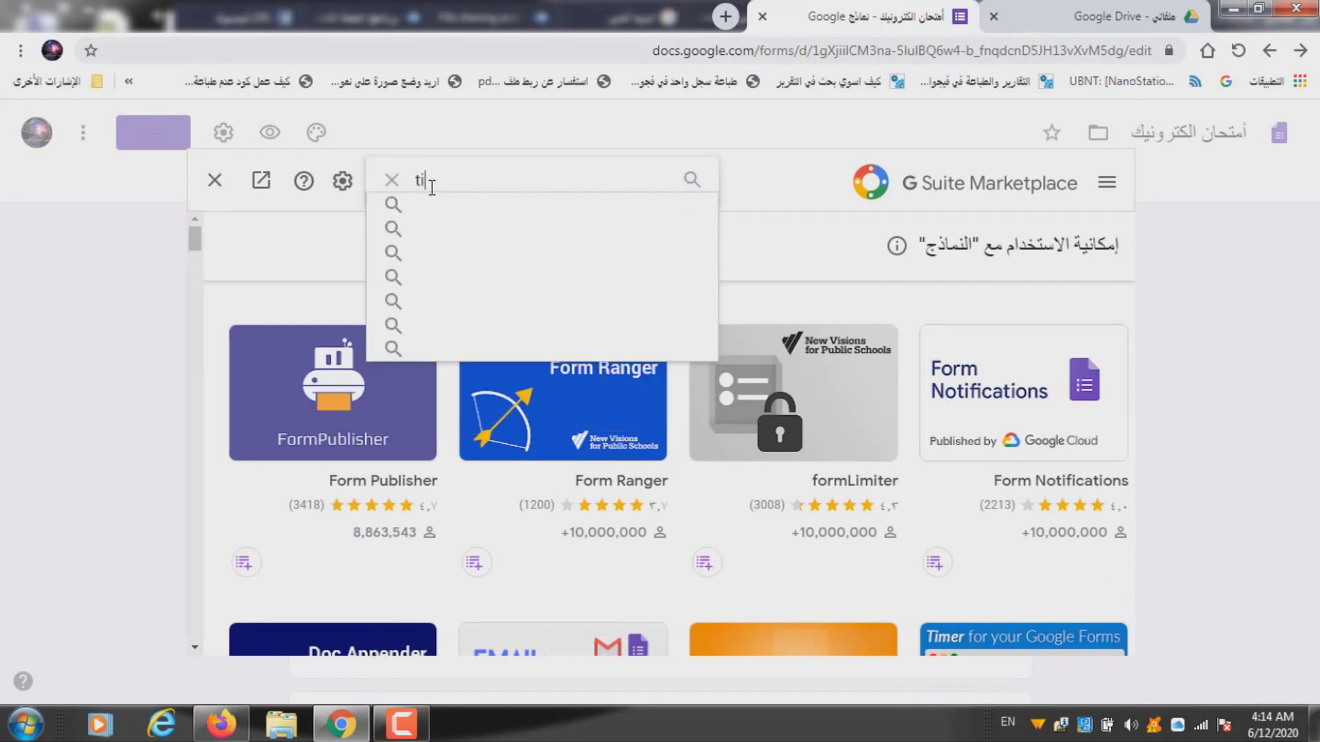
type("mify")
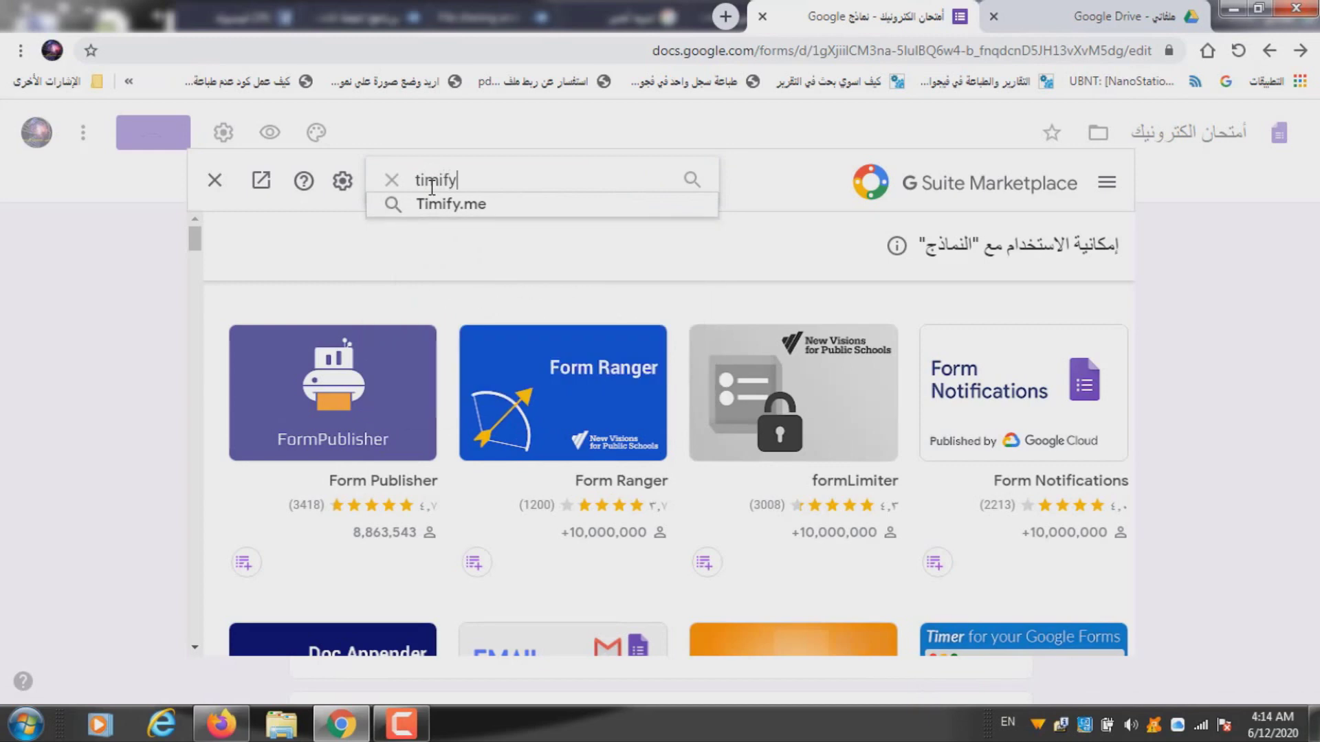
left_click(457, 204)
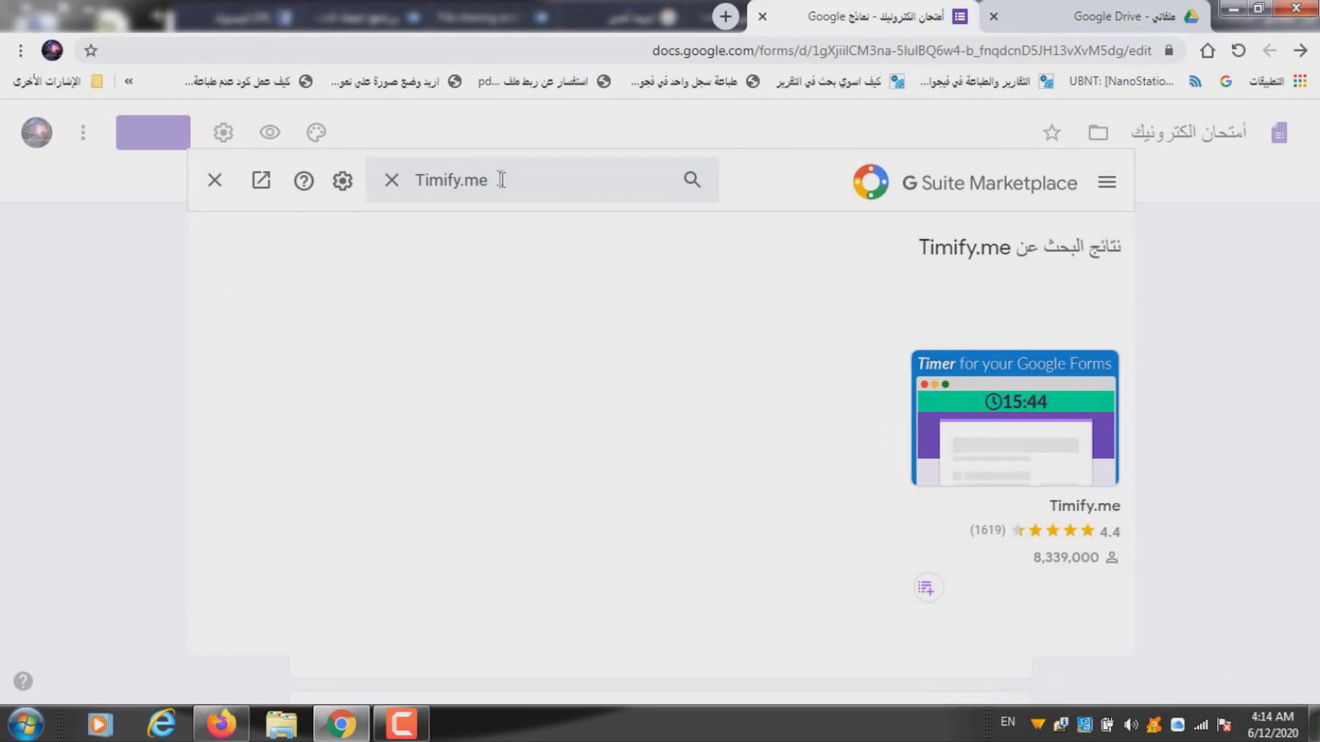
left_click(969, 396)
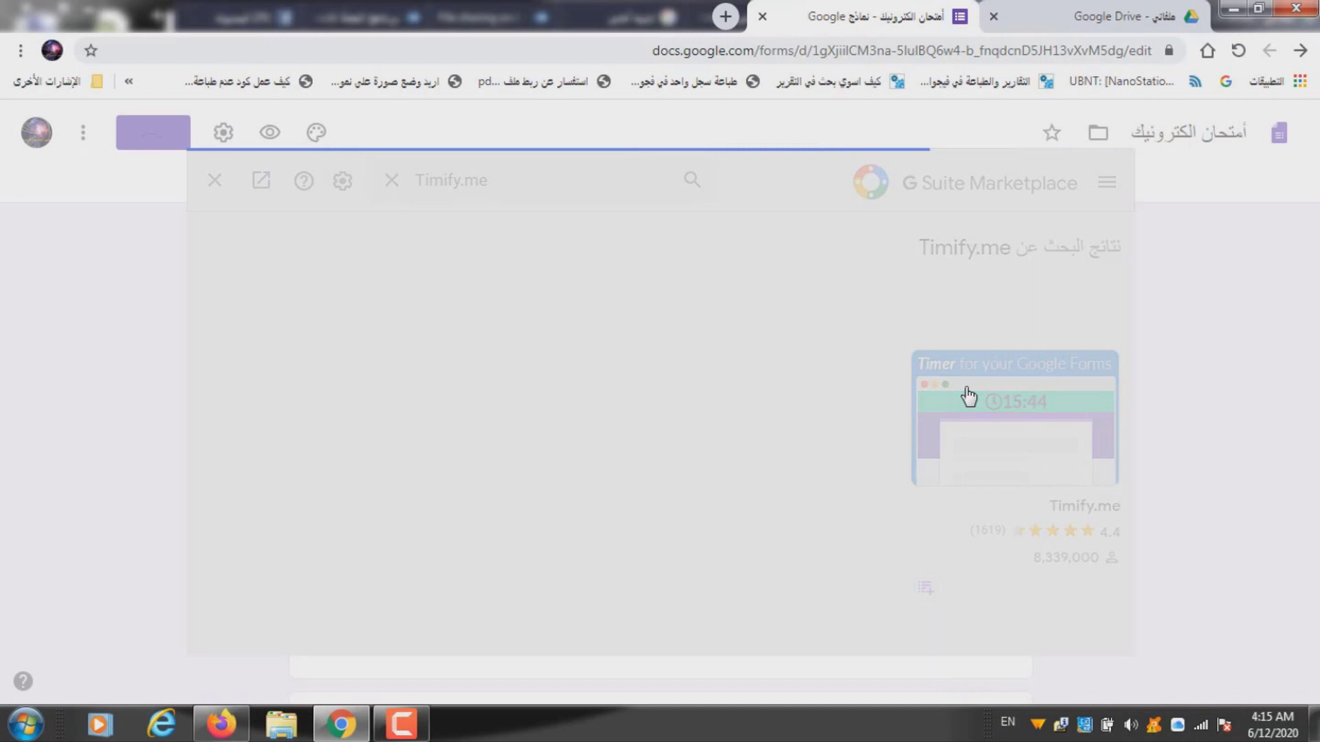
Install the Timify.me add-on and grant it the requested access to the Google account
left_click(721, 394)
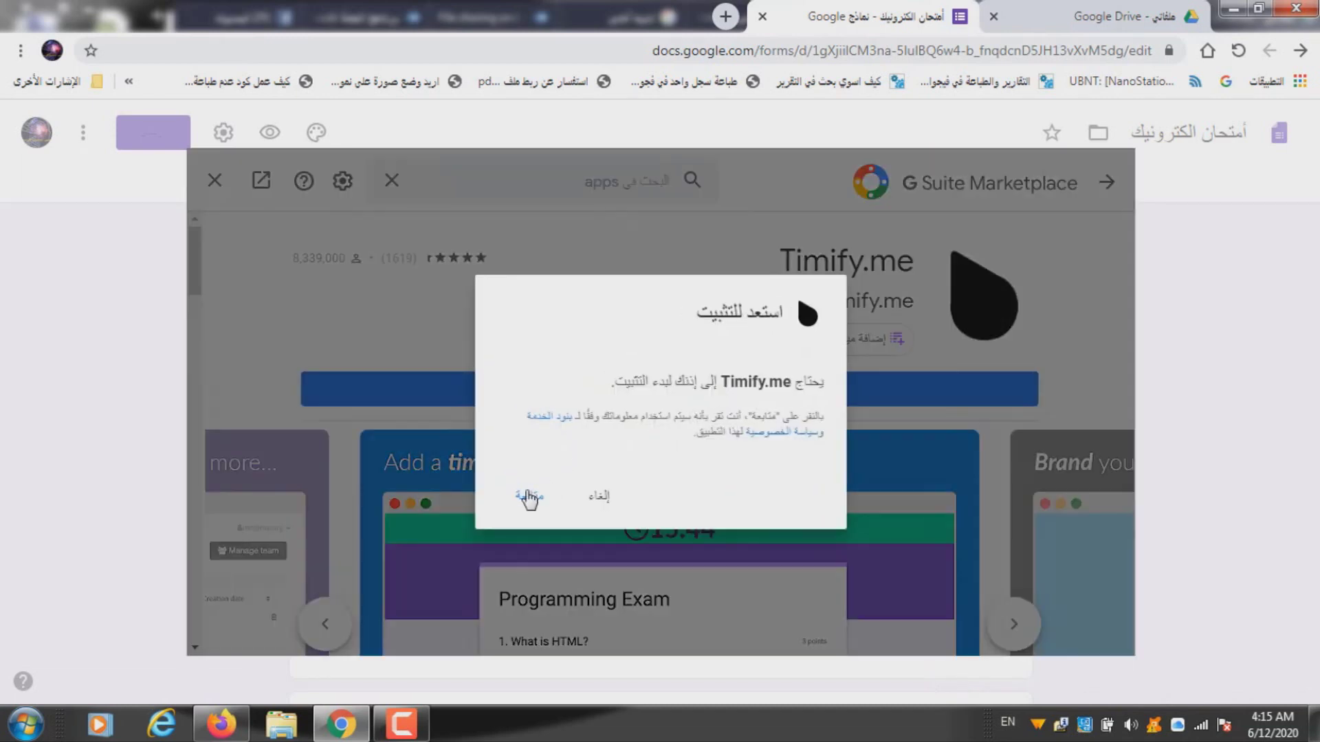
left_click(530, 497)
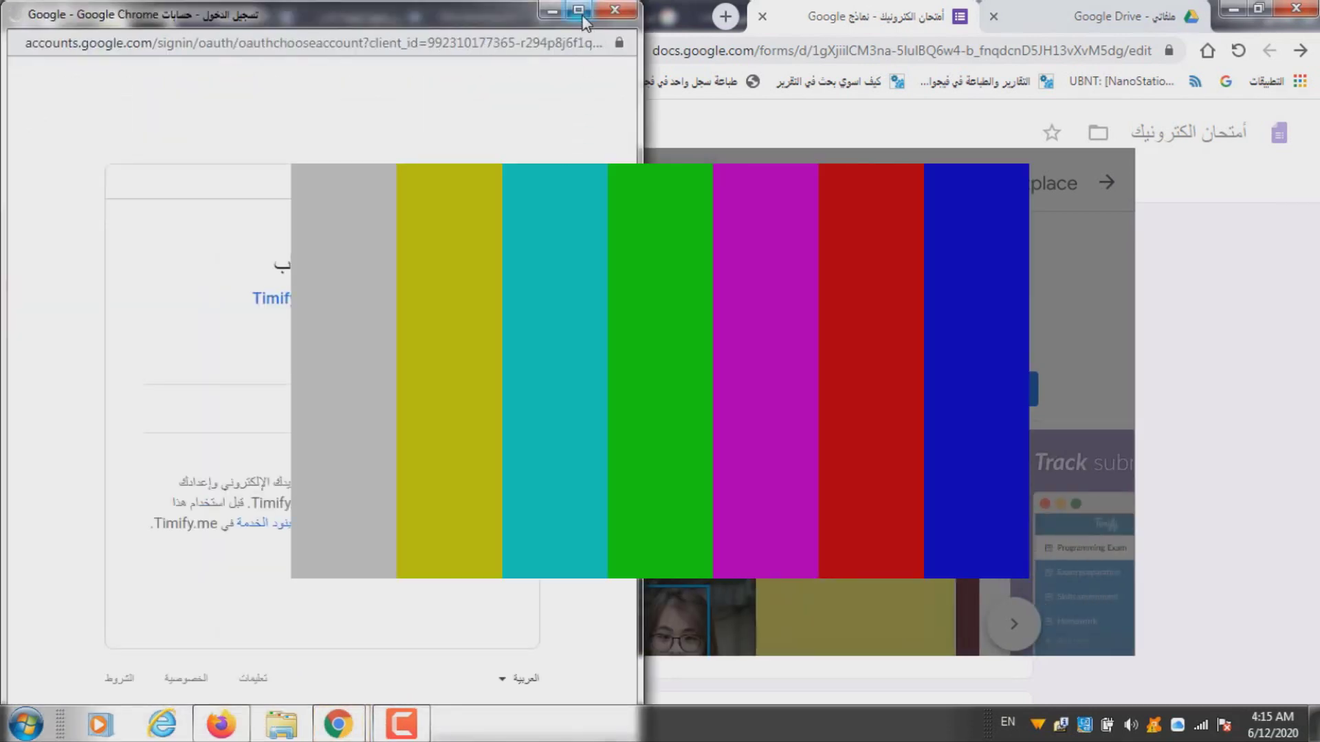
left_click(578, 10)
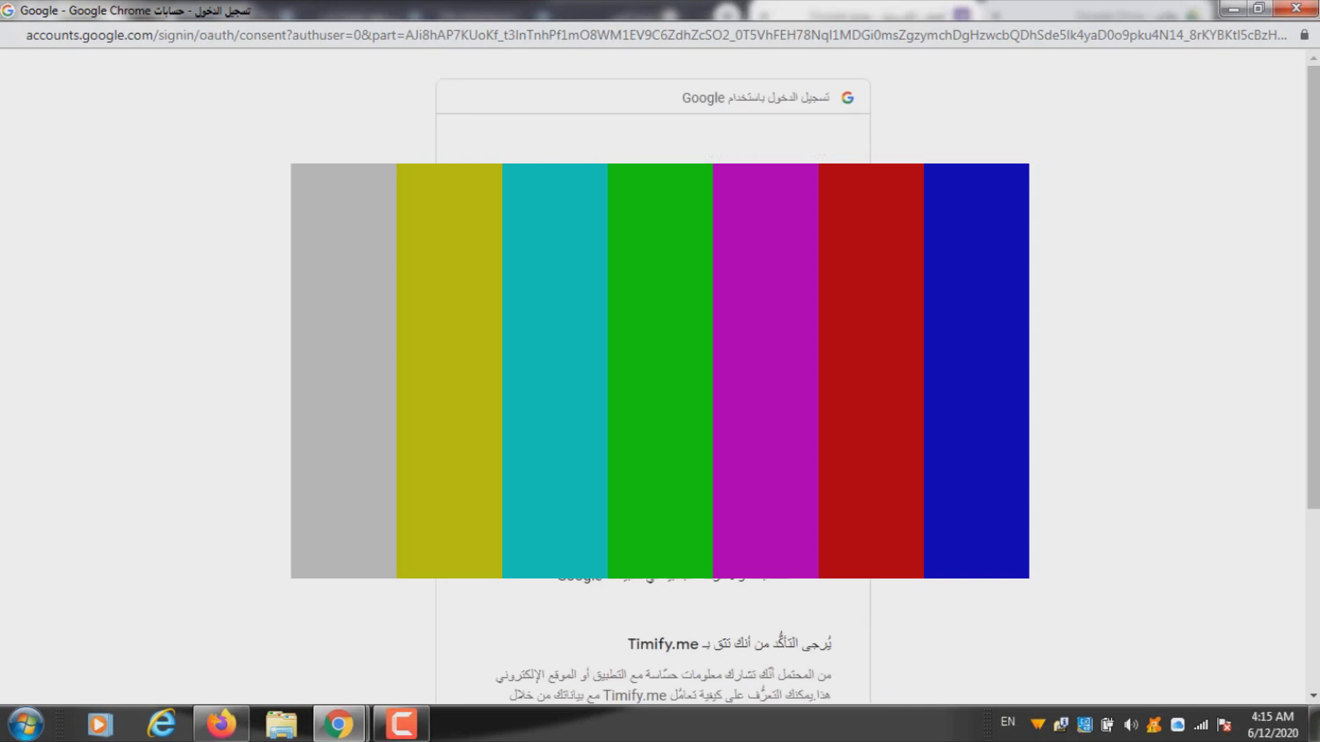
scroll(653, 378, "down", 10)
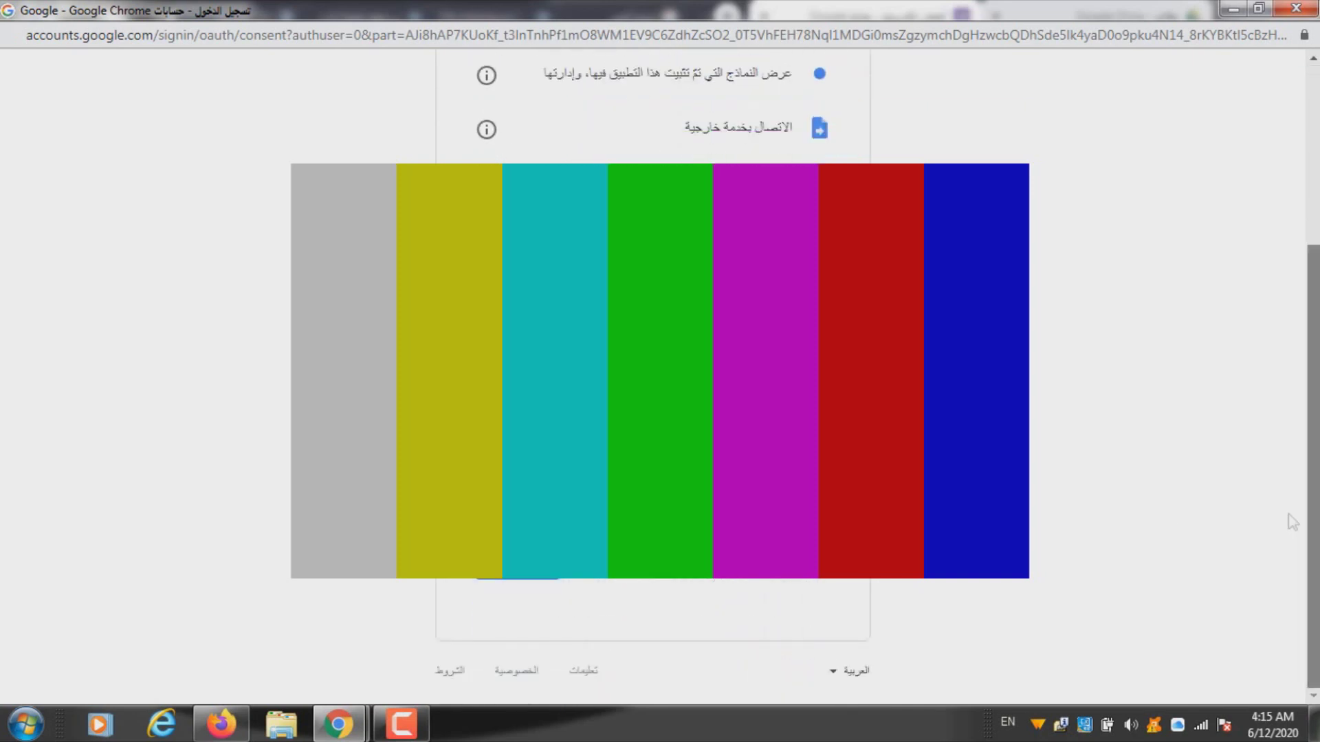
left_click(517, 562)
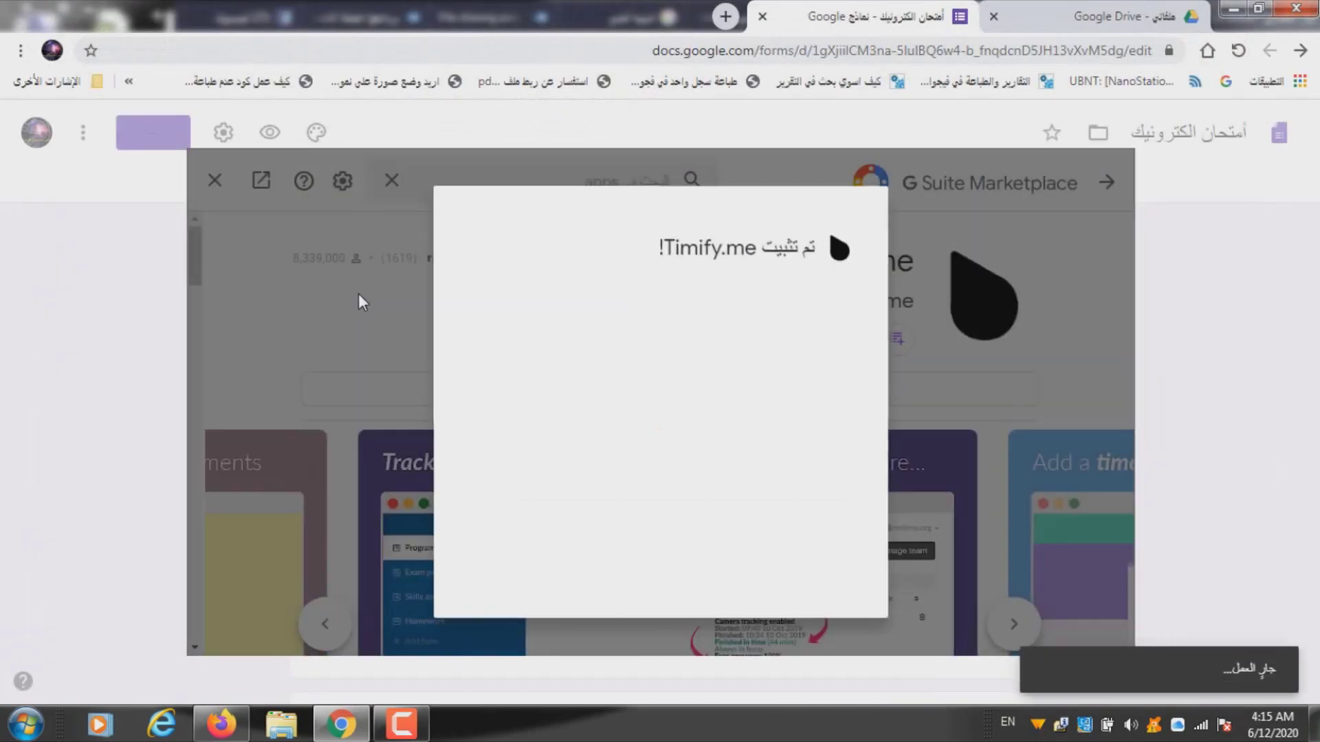
Complete the Timify.me post-install notices, close the G Suite Marketplace and reload the form
left_click(509, 577)
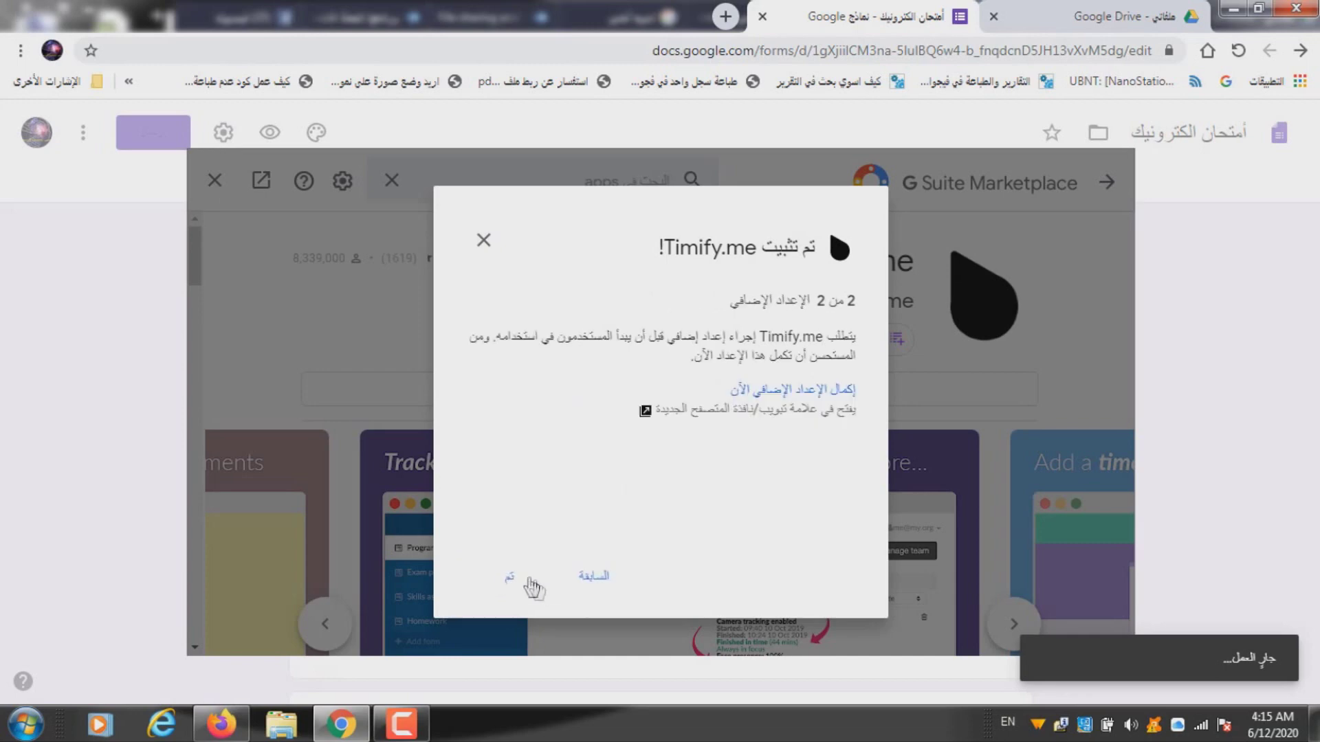
left_click(512, 583)
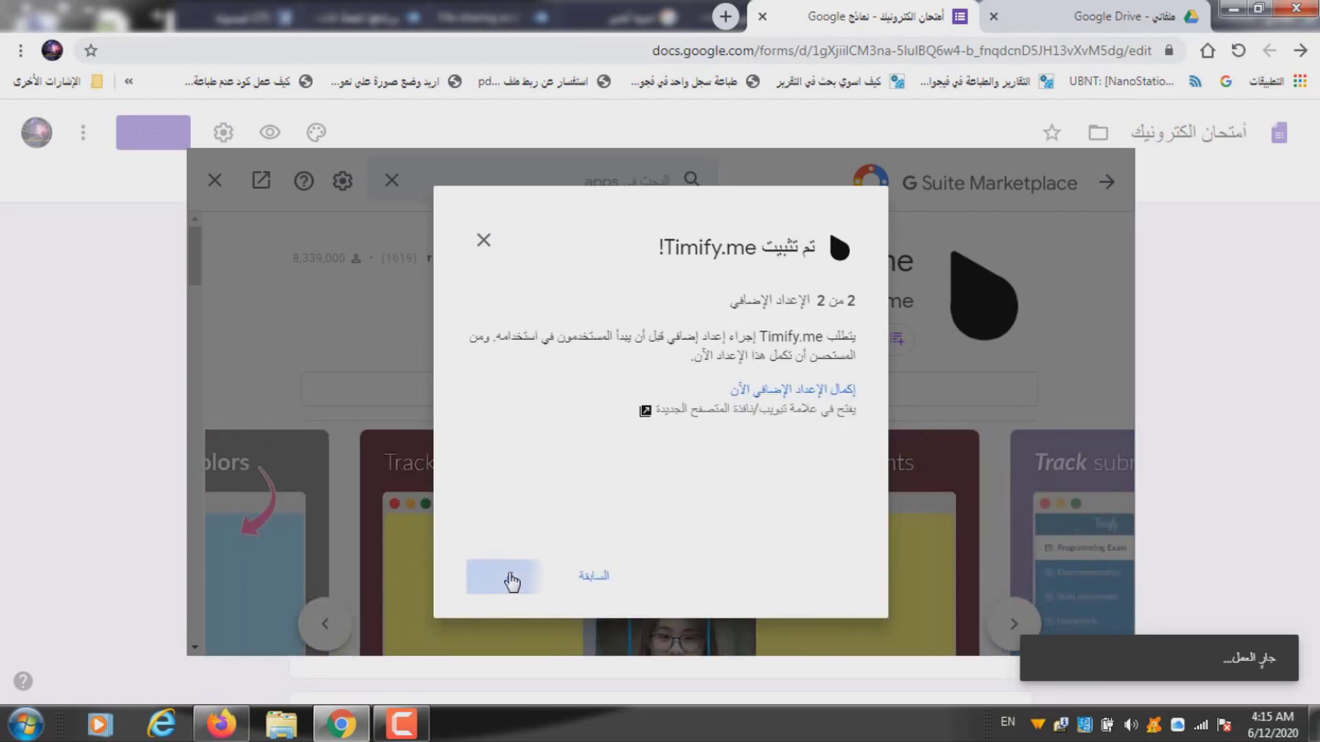
left_click(214, 180)
left_click(1237, 53)
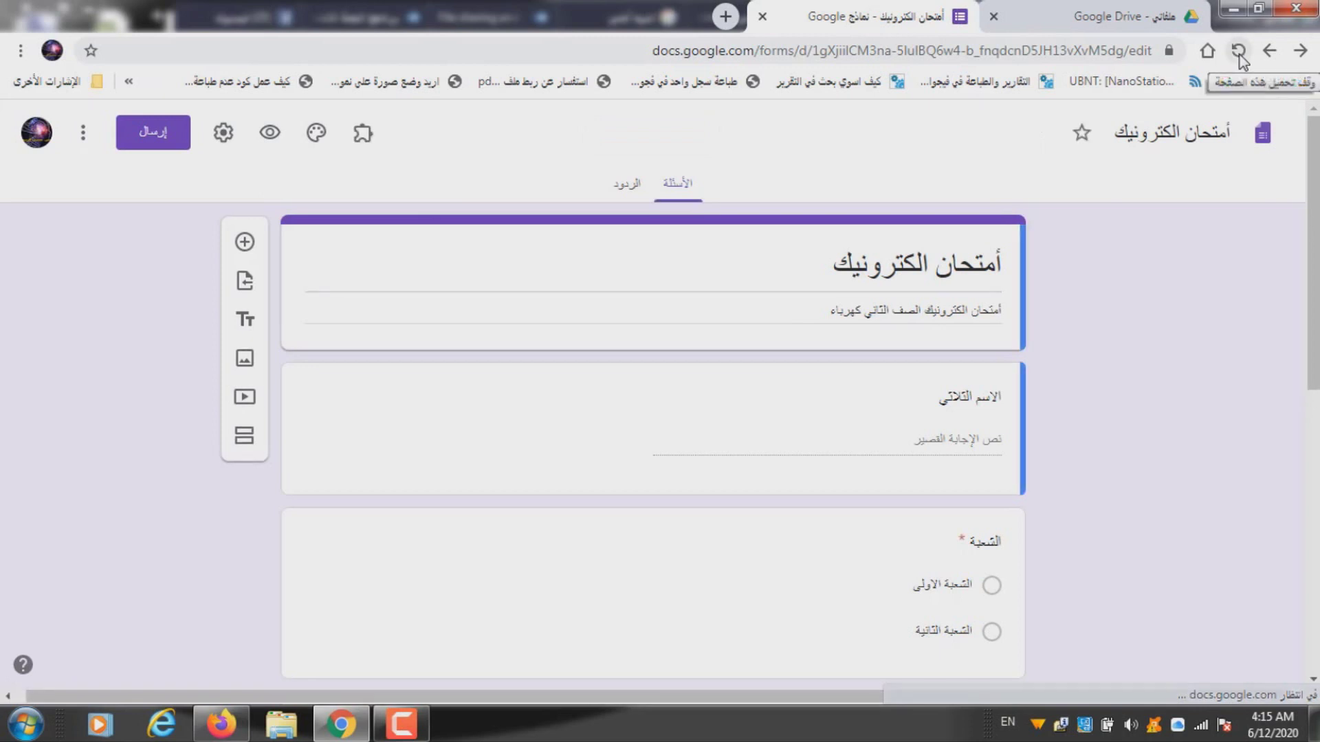
Configure the Timify.me - Timer for Google Forms add-on, enabling it for this form, and close its pane
left_click(362, 133)
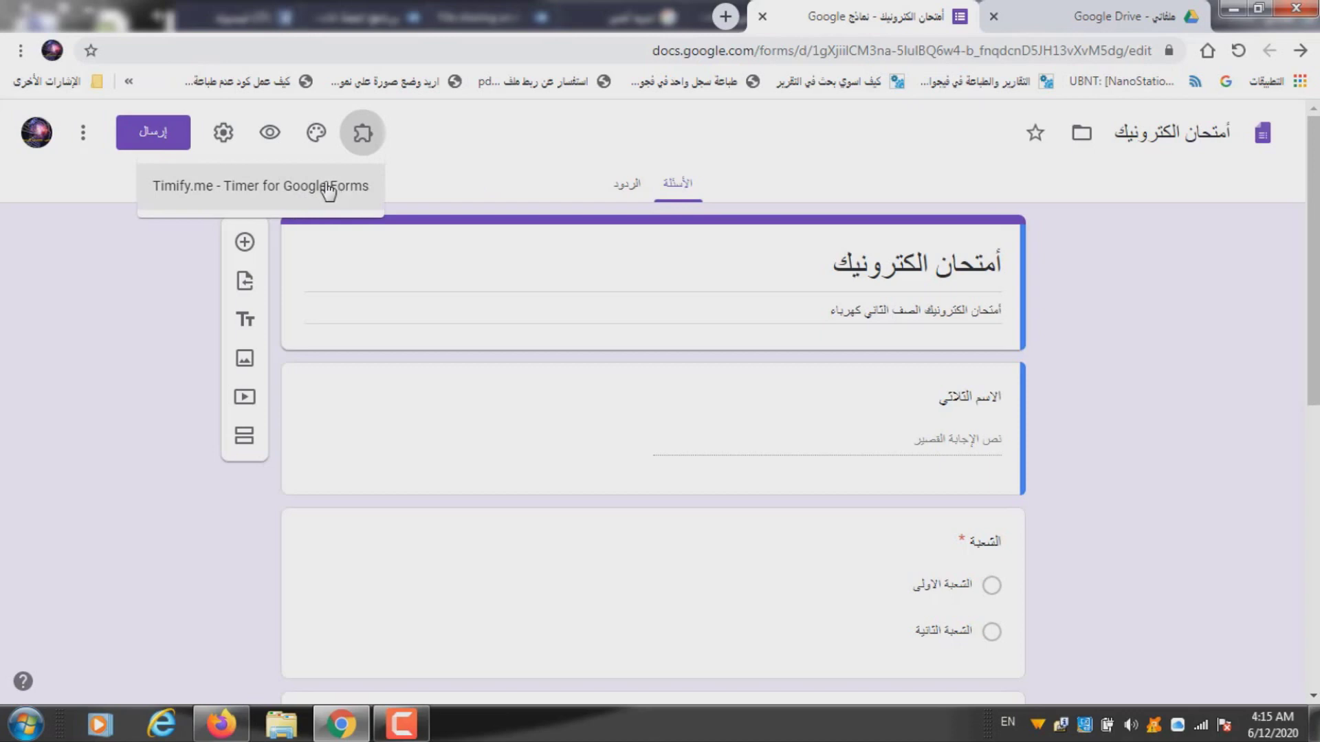
left_click(328, 191)
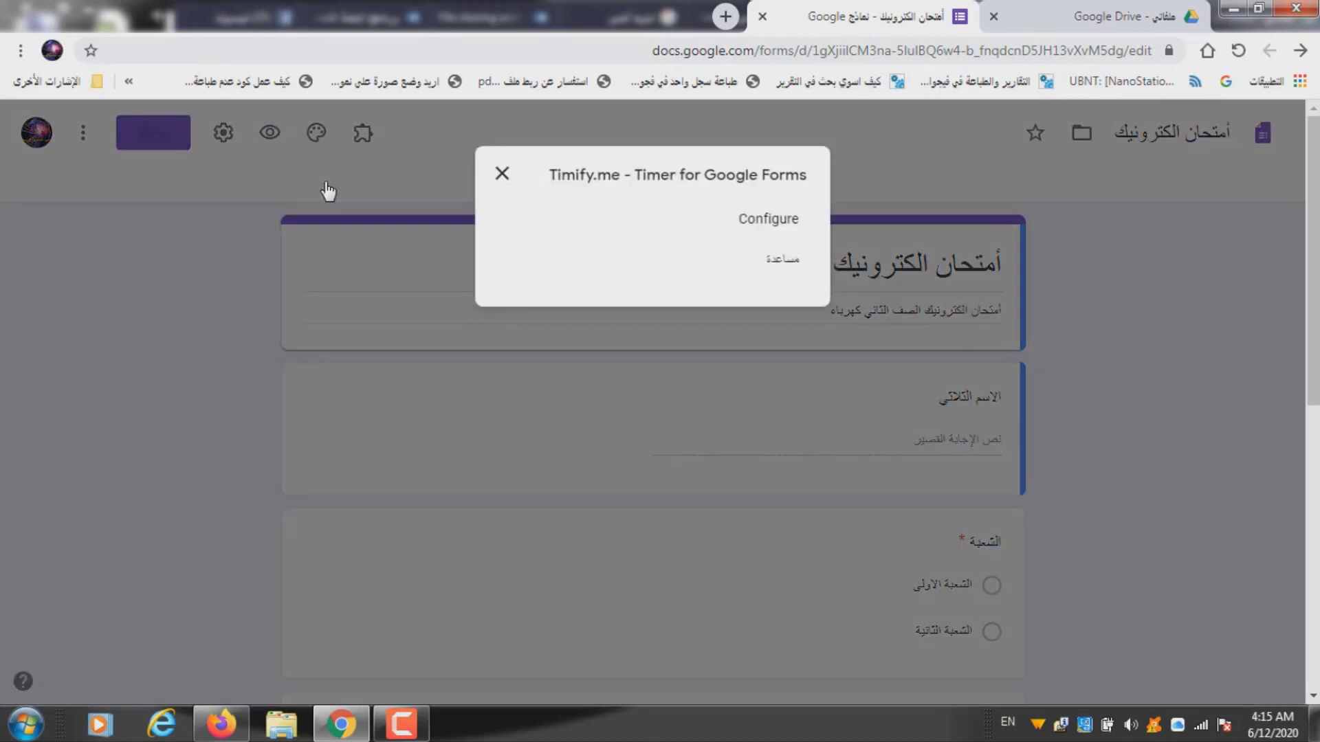
left_click(749, 226)
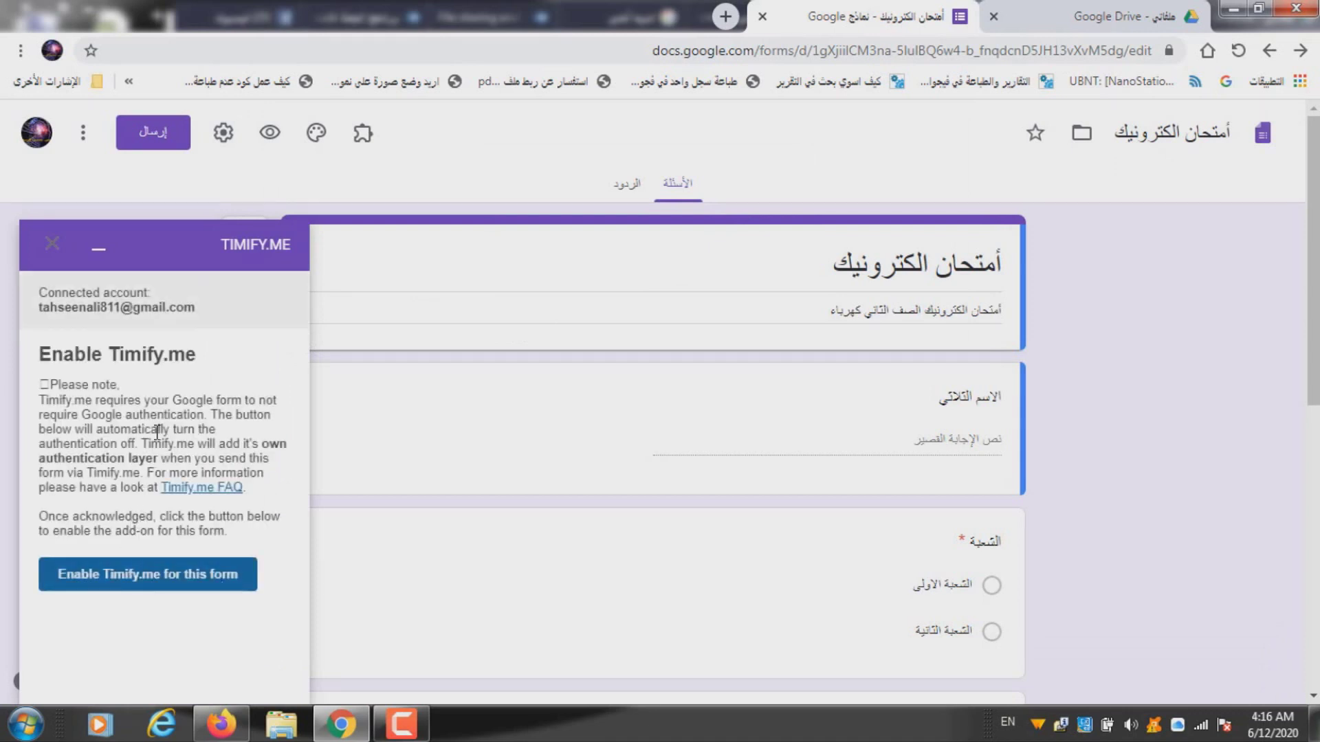
left_click(144, 584)
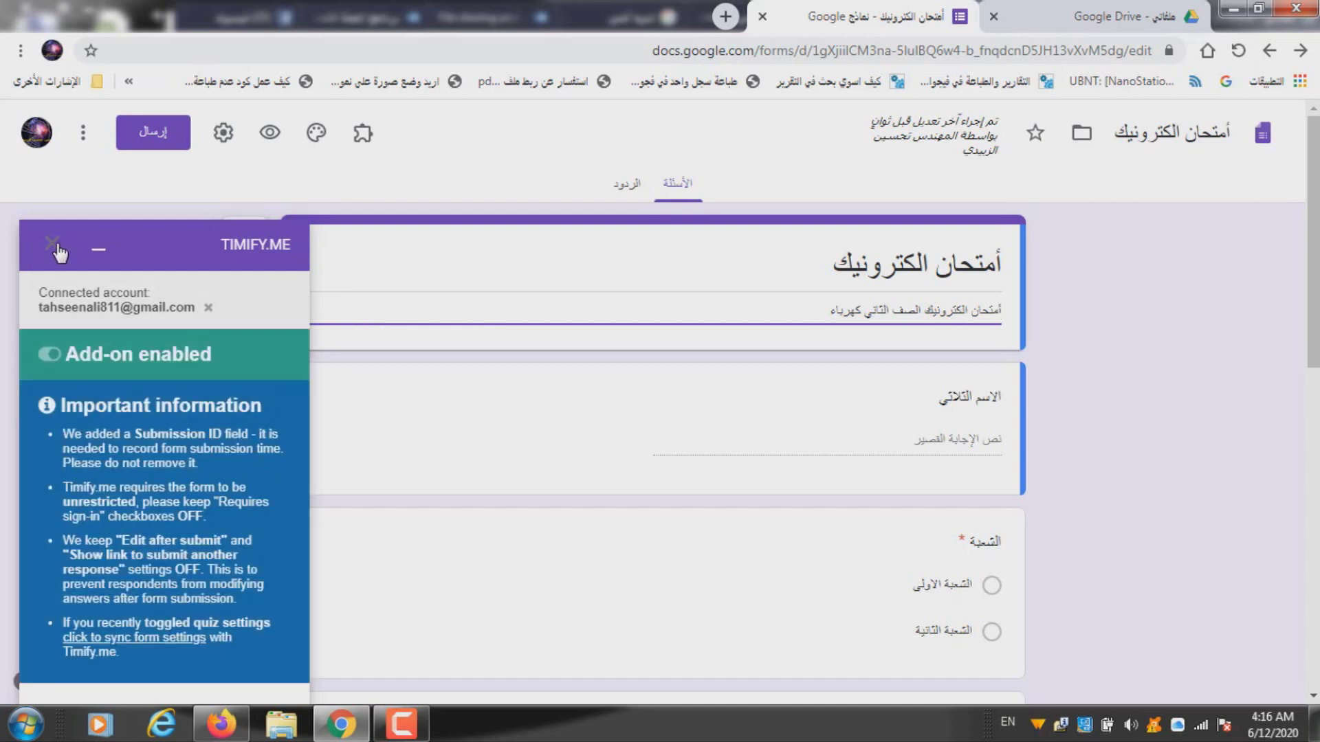
left_click(58, 251)
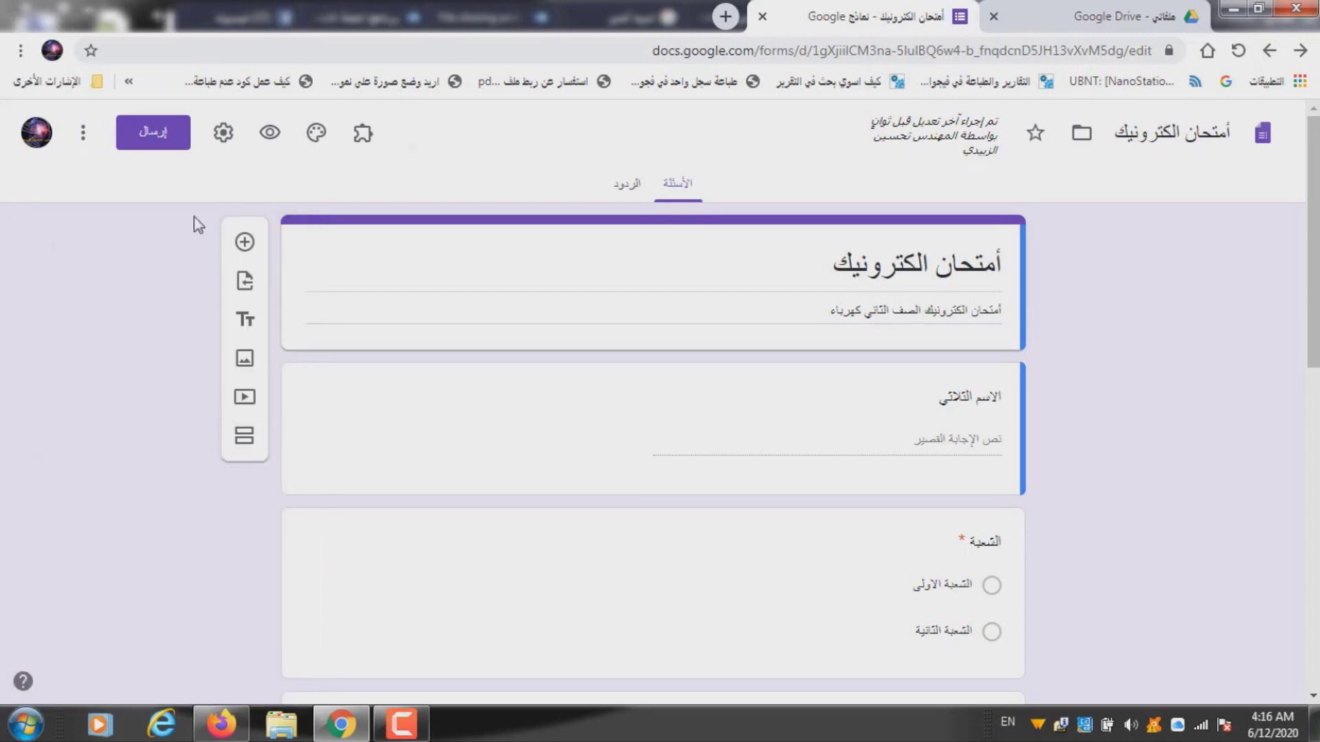
Search Google for timify.me in a new tab and open the Timify.me dashboard
left_click(725, 16)
left_click(757, 50)
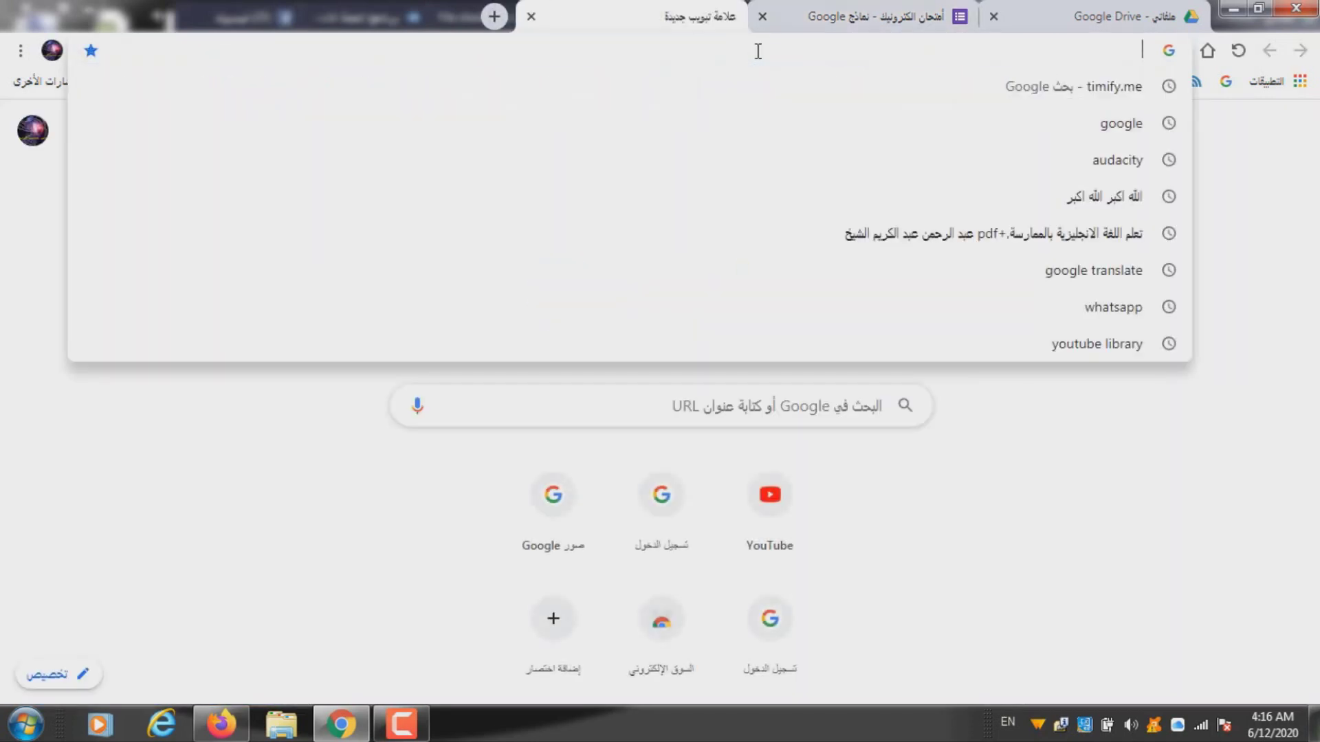
right_click(758, 50)
left_click(1130, 88)
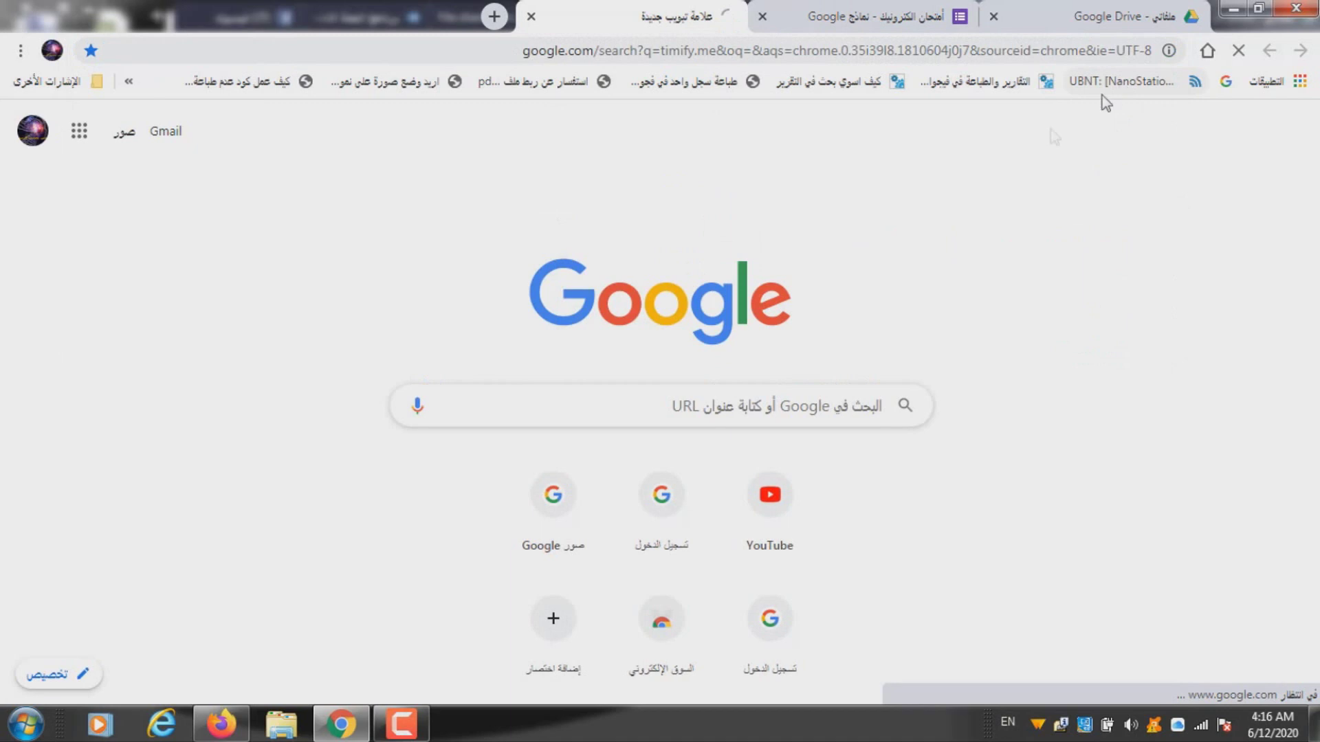
left_click(968, 303)
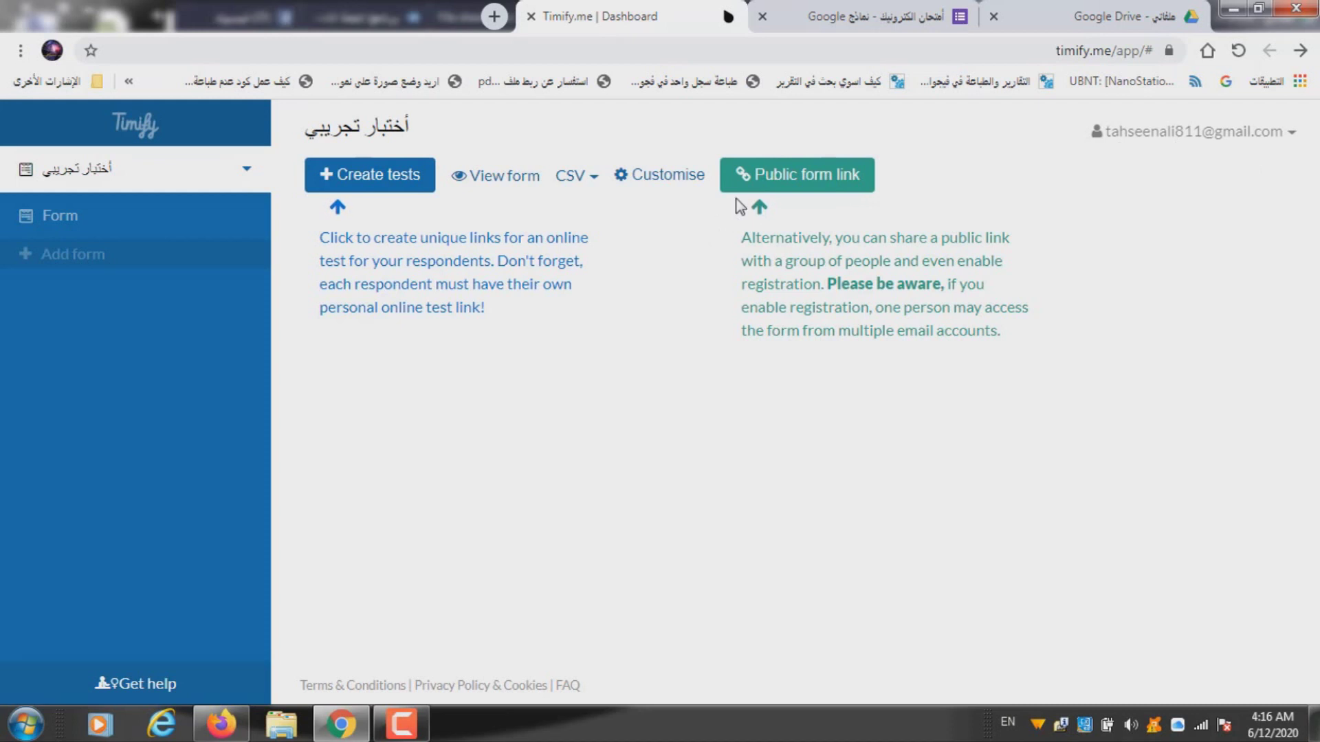
Start a test for the form "أختبار تجريبي" with a respondent's email, and view the Premium Plans for camera tracking
left_click(340, 180)
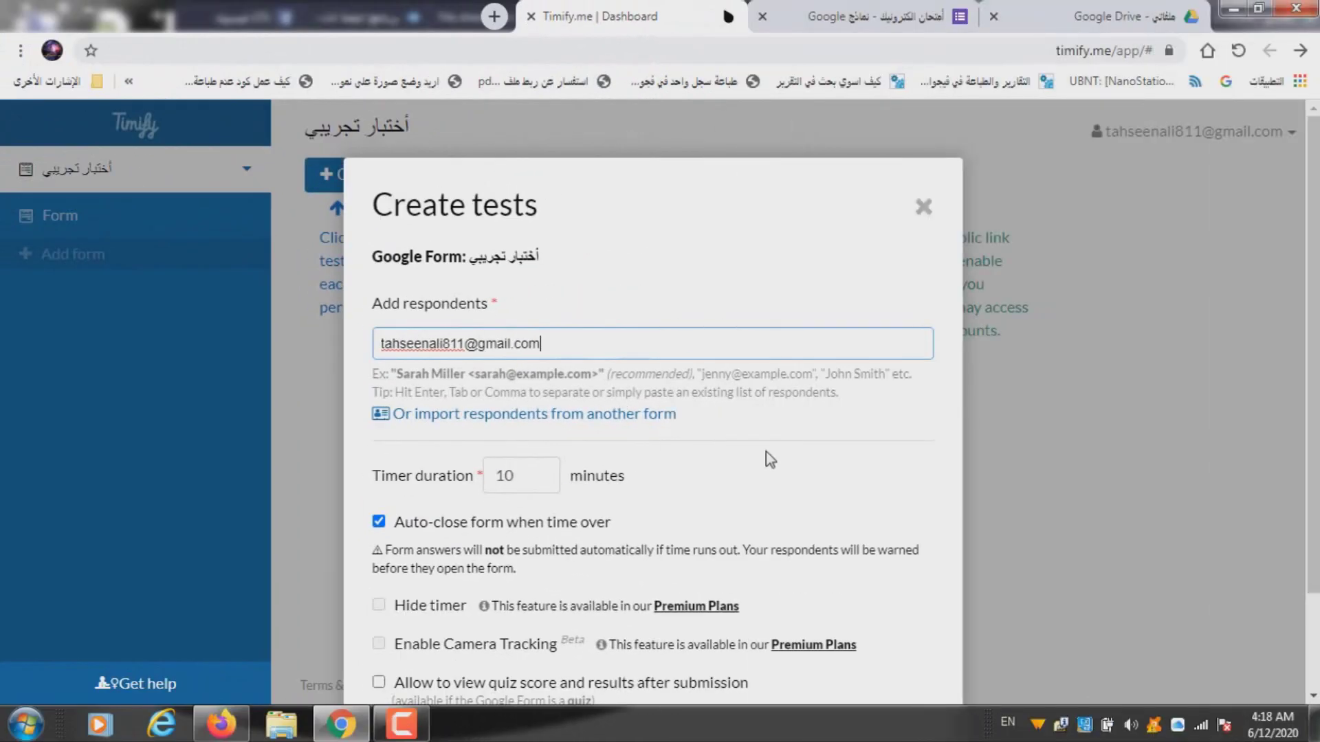
key("Return")
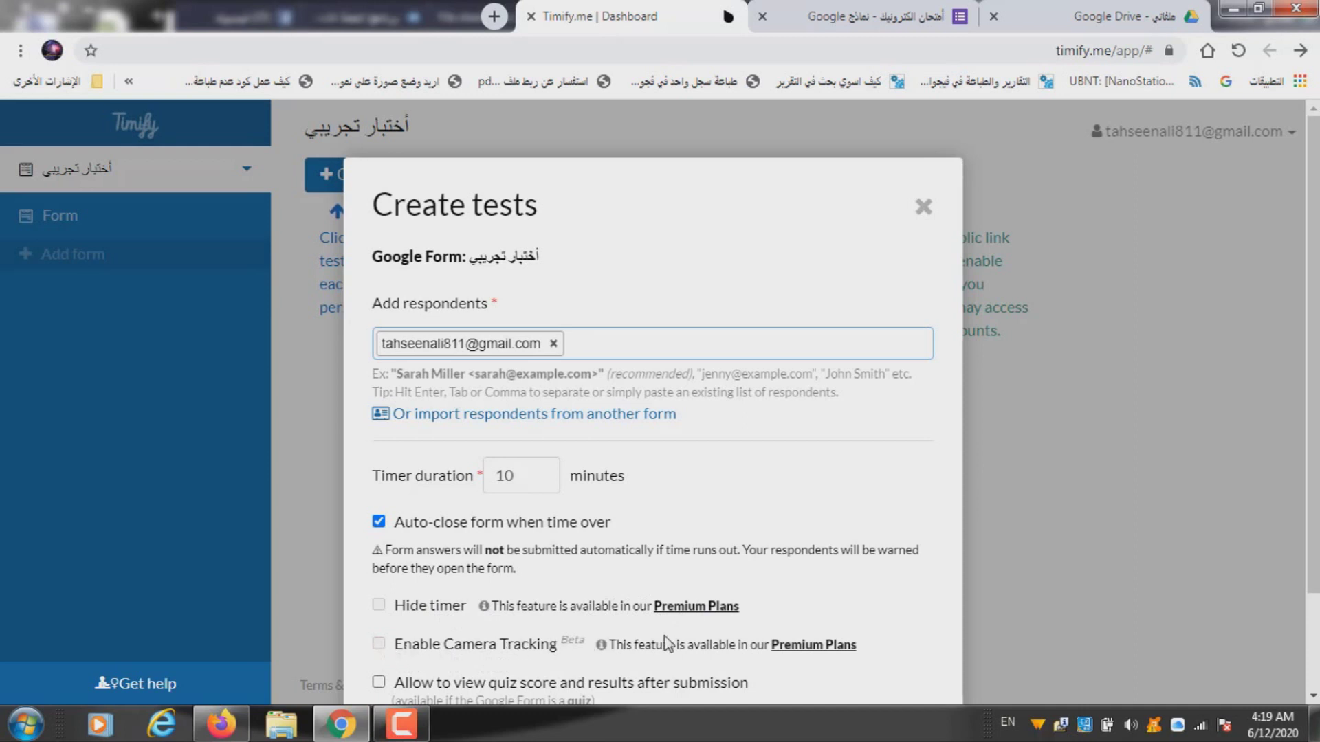
left_click(808, 646)
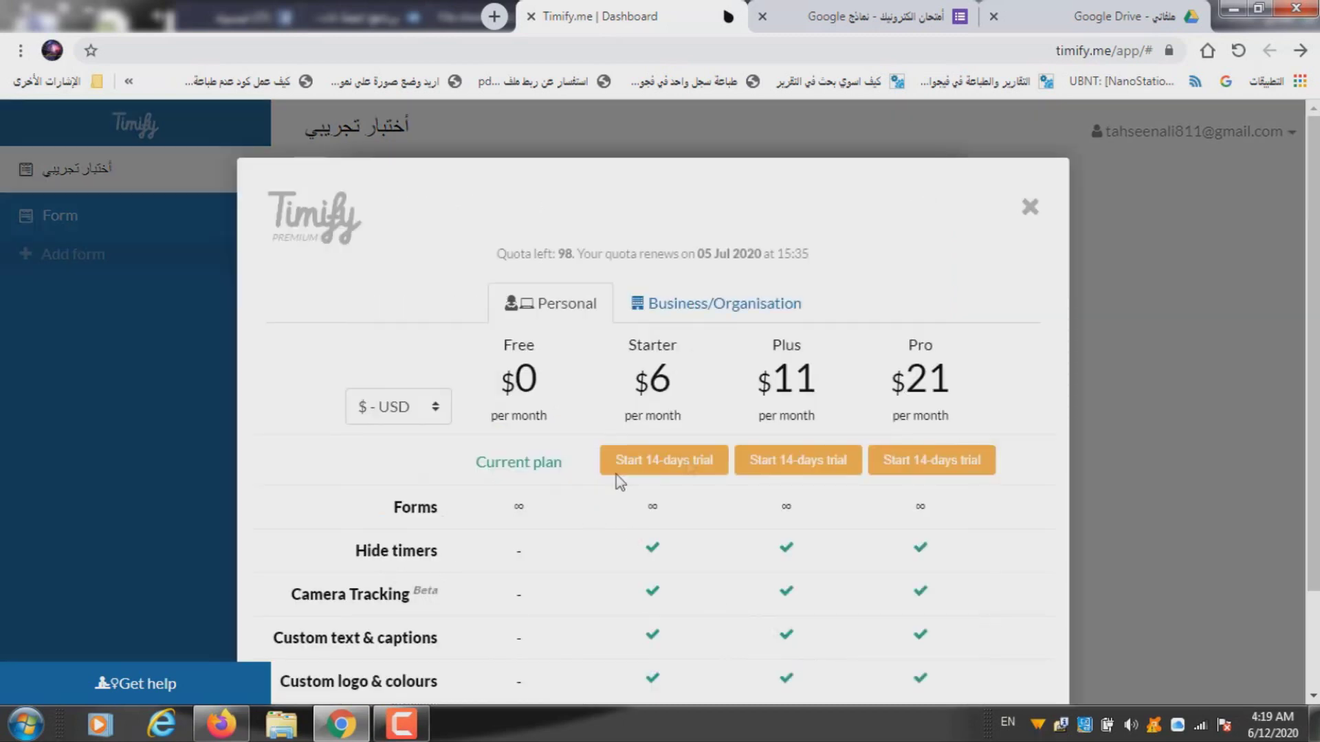
left_click(1189, 508)
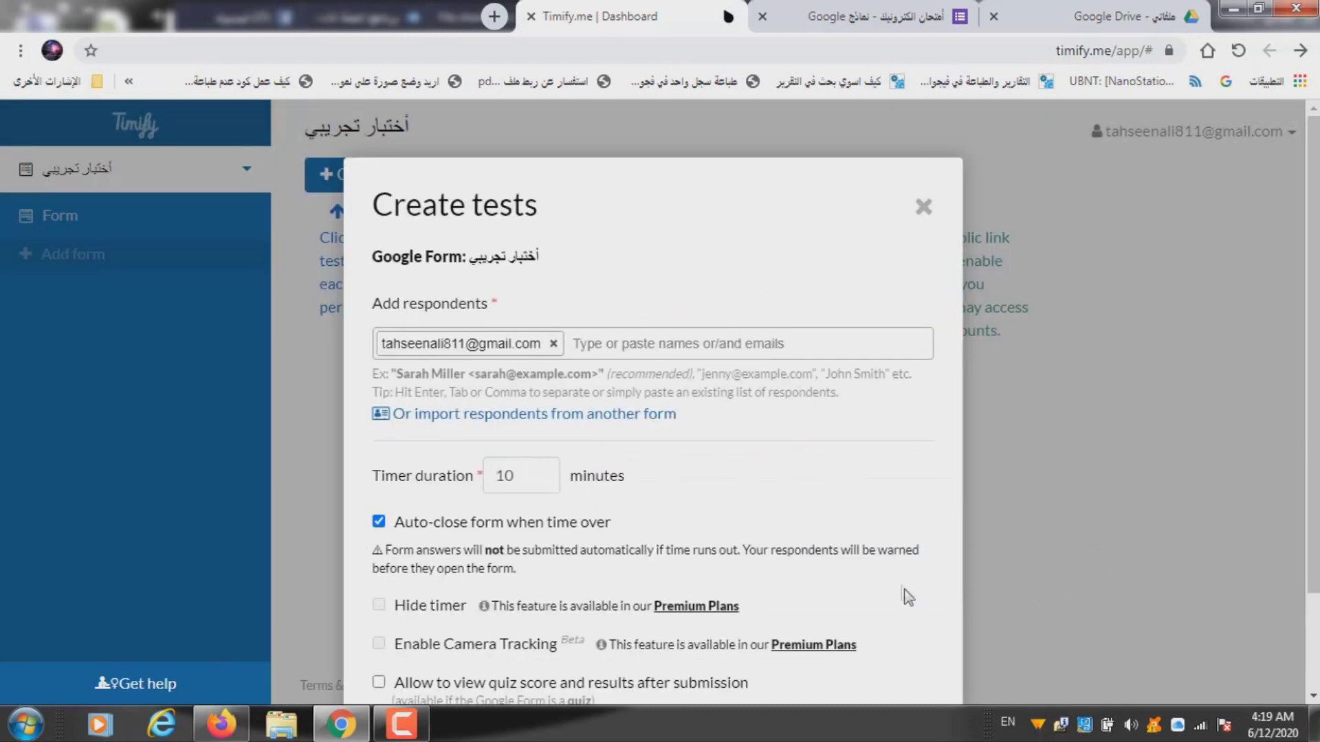
left_click(818, 646)
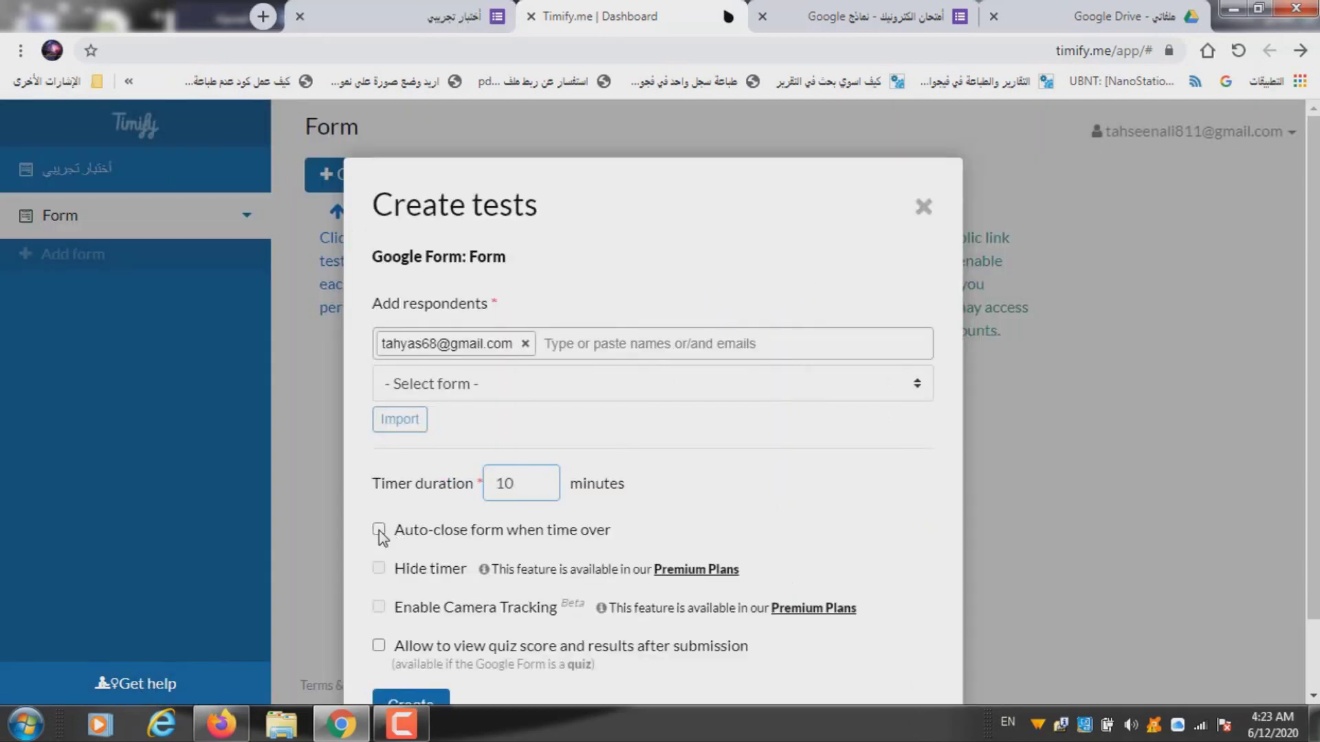
Create the 10-minute test for the form "Form" with auto-close when time is over, and copy its URL
left_click(378, 530)
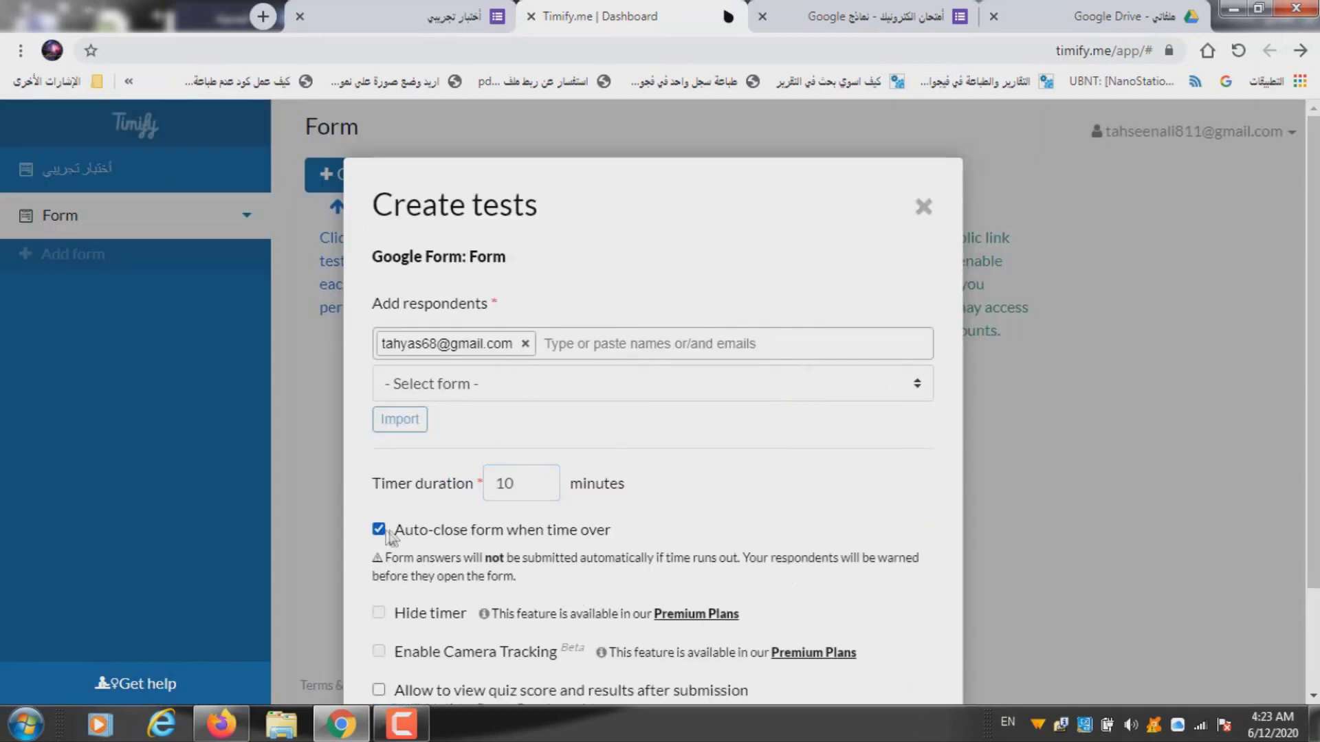
scroll(406, 533, "down", 1)
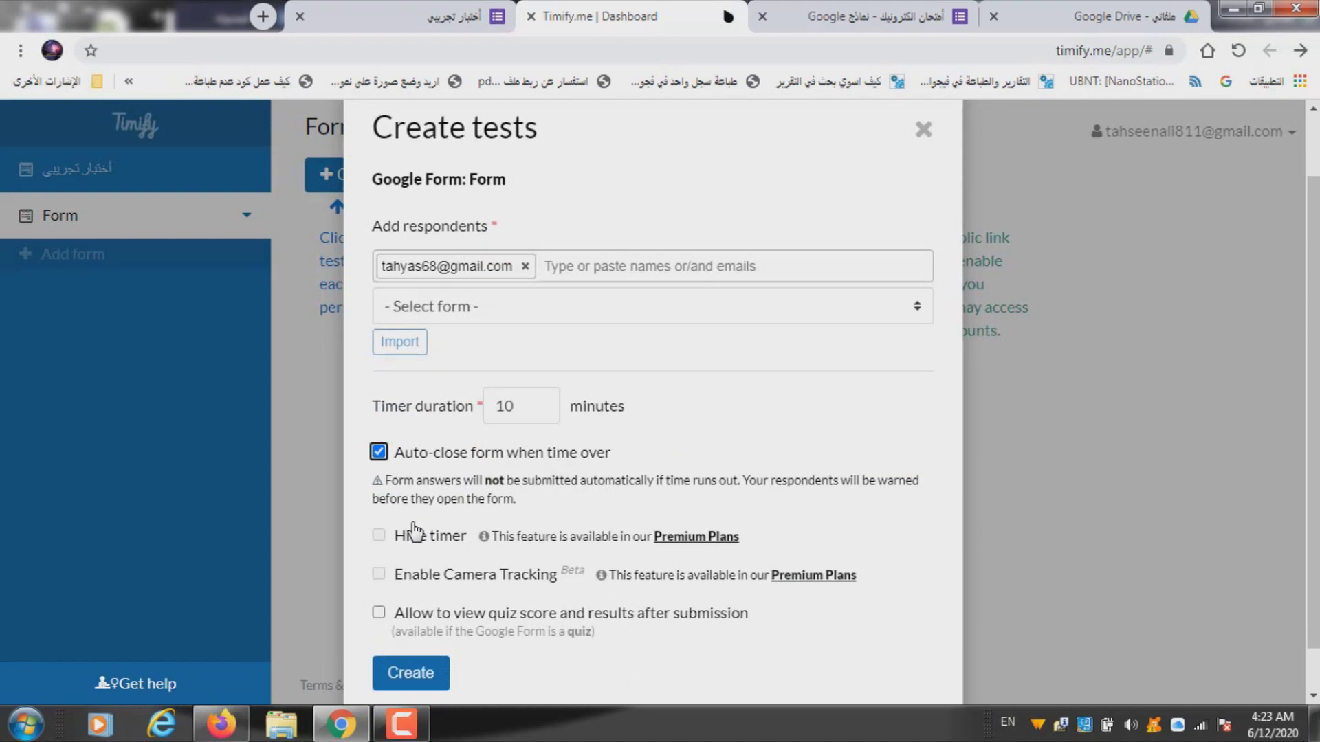
scroll(414, 531, "down", 1)
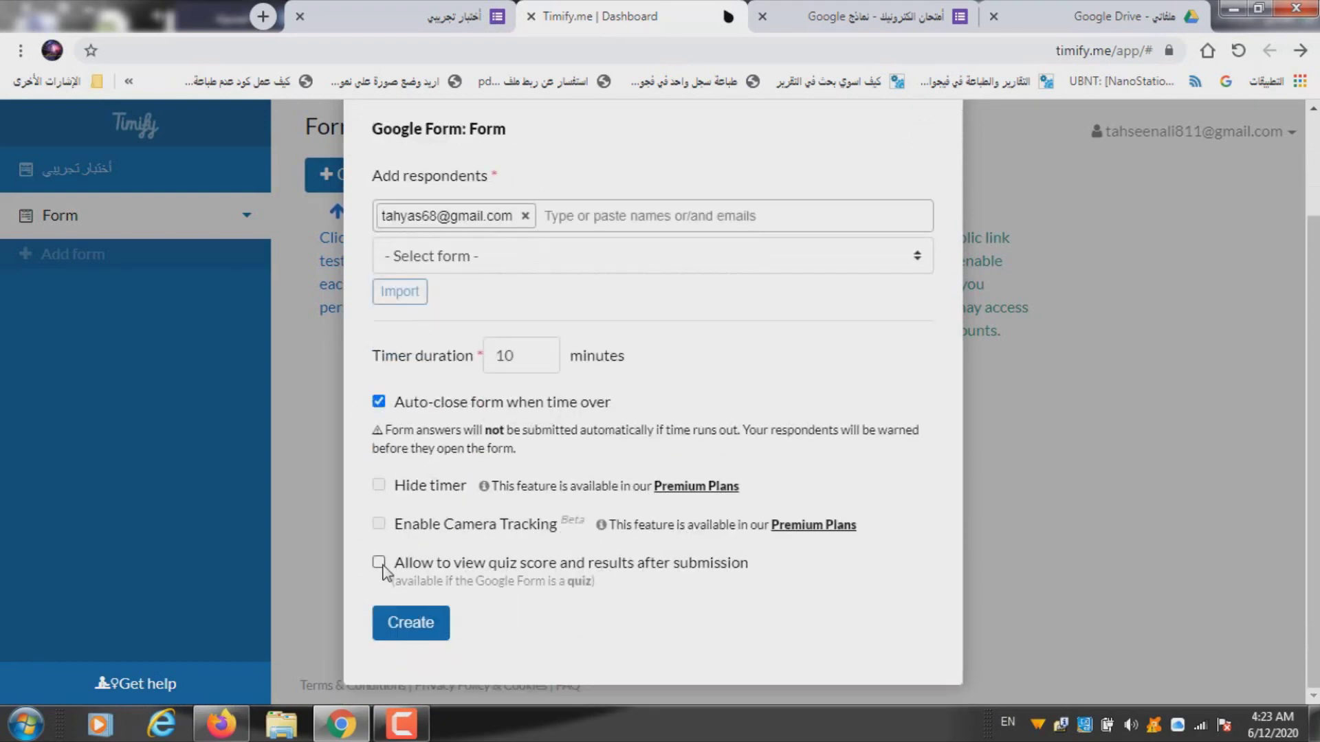
left_click(412, 625)
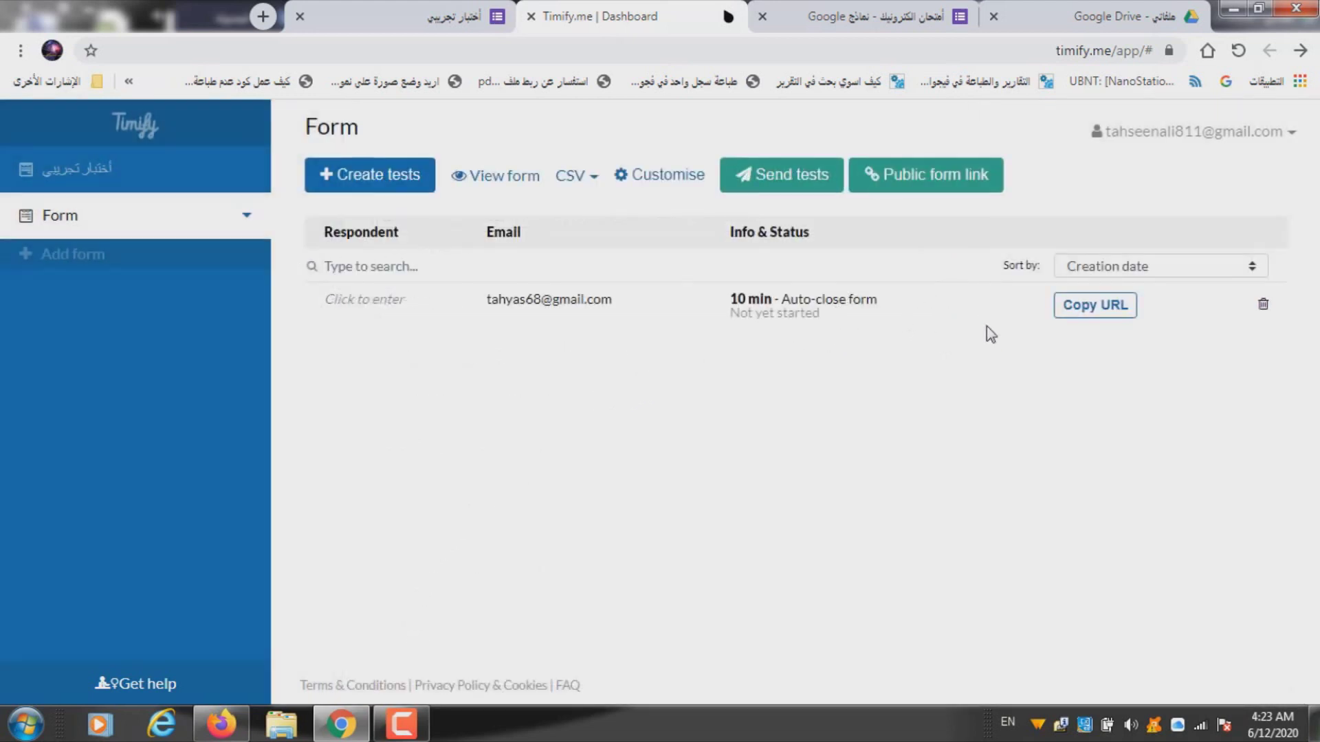
left_click(1081, 311)
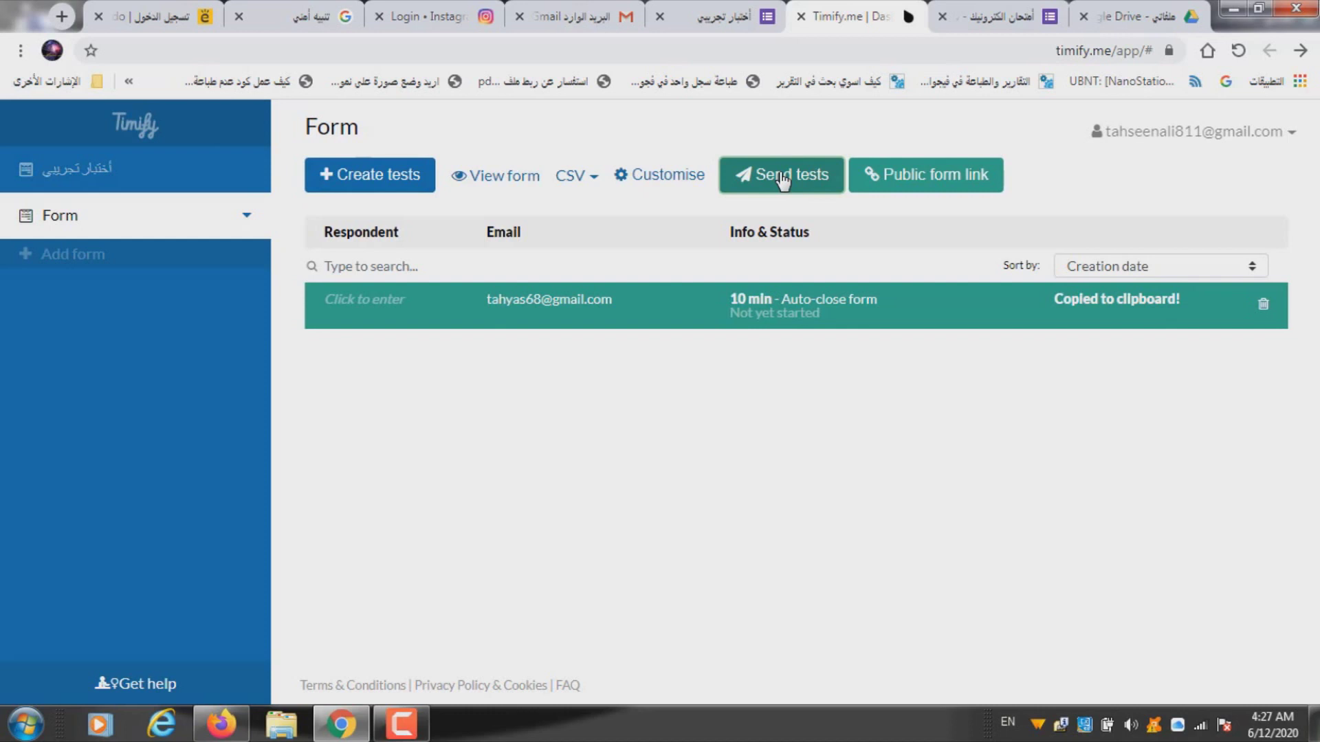
Send the respondent's test by email with the message "شكرا لاشتراكك بالامتحان"
left_click(782, 181)
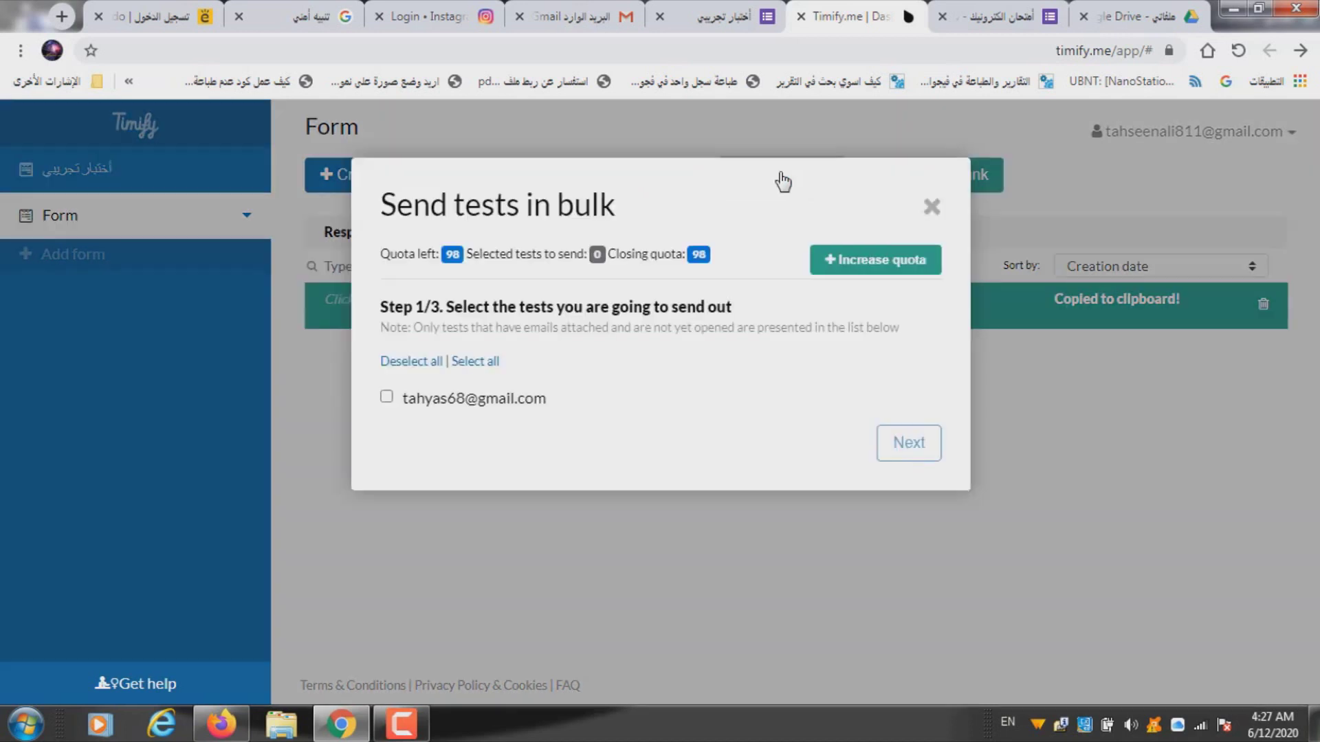
left_click(448, 400)
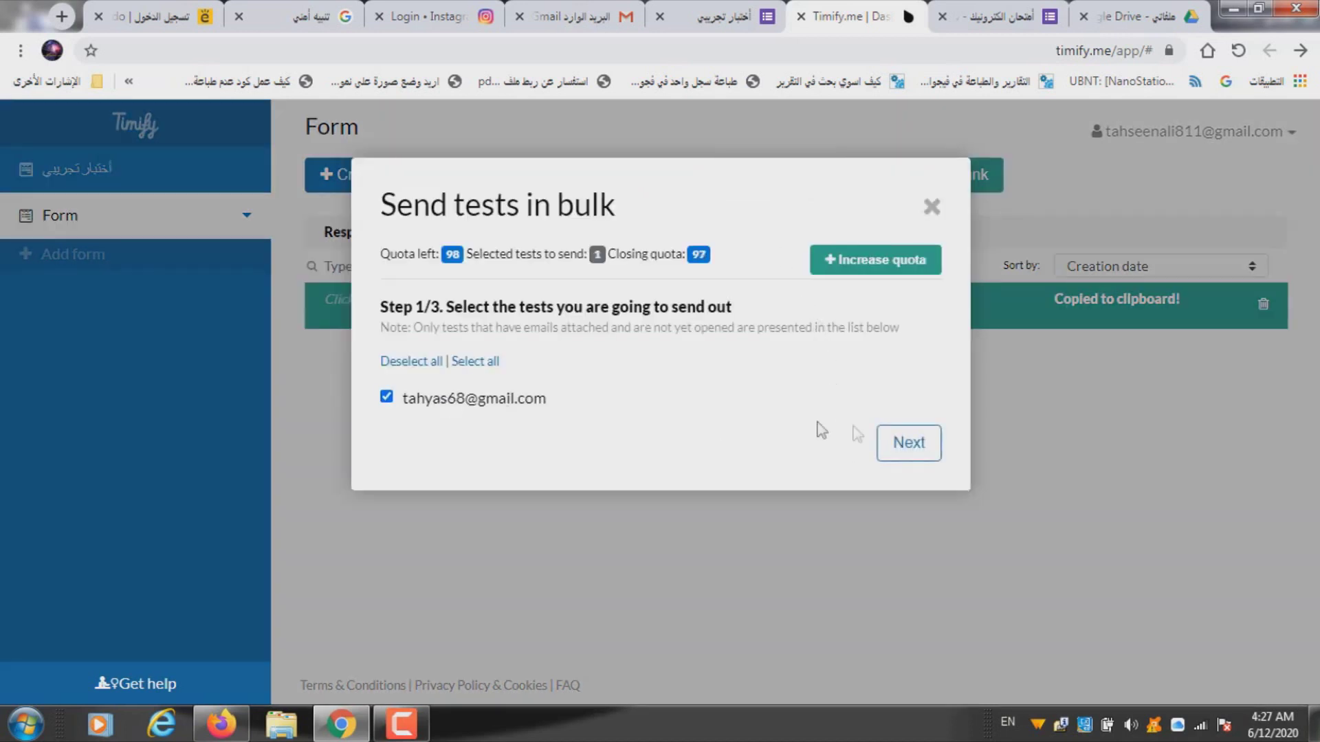
left_click(913, 445)
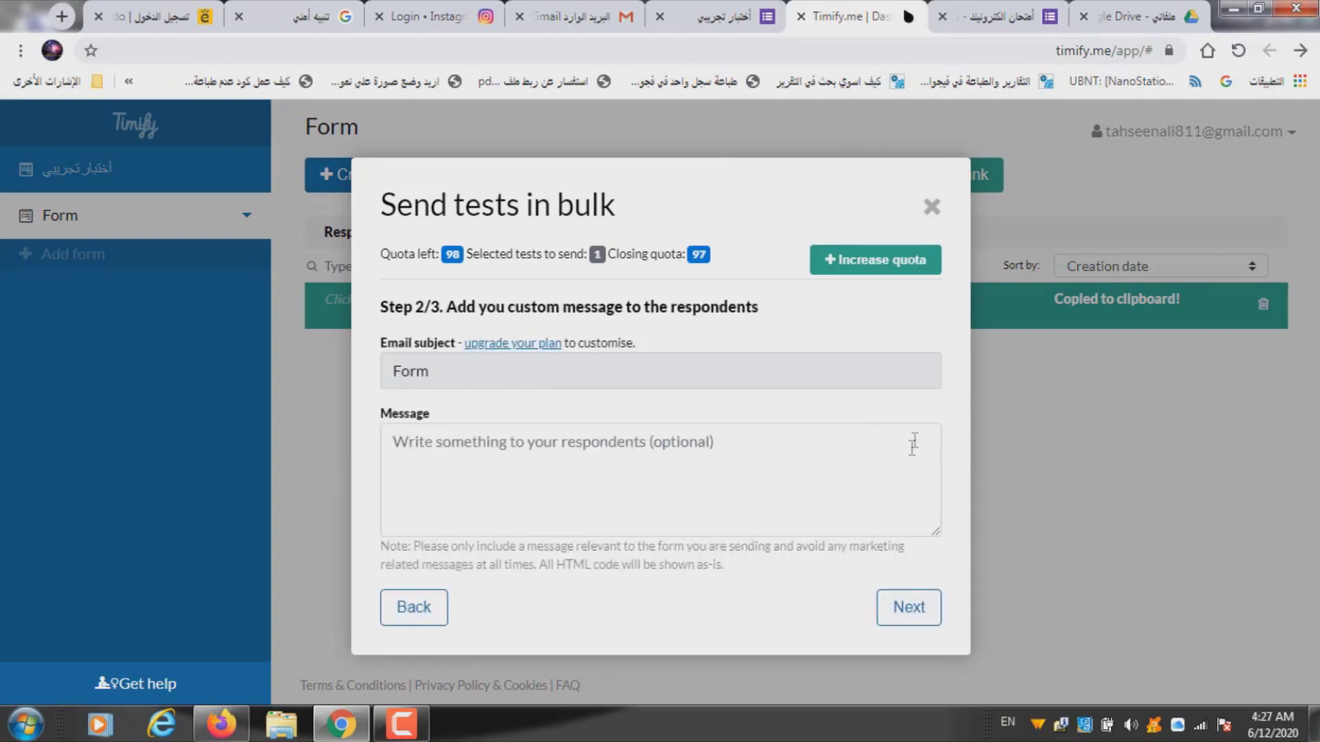
left_click(598, 444)
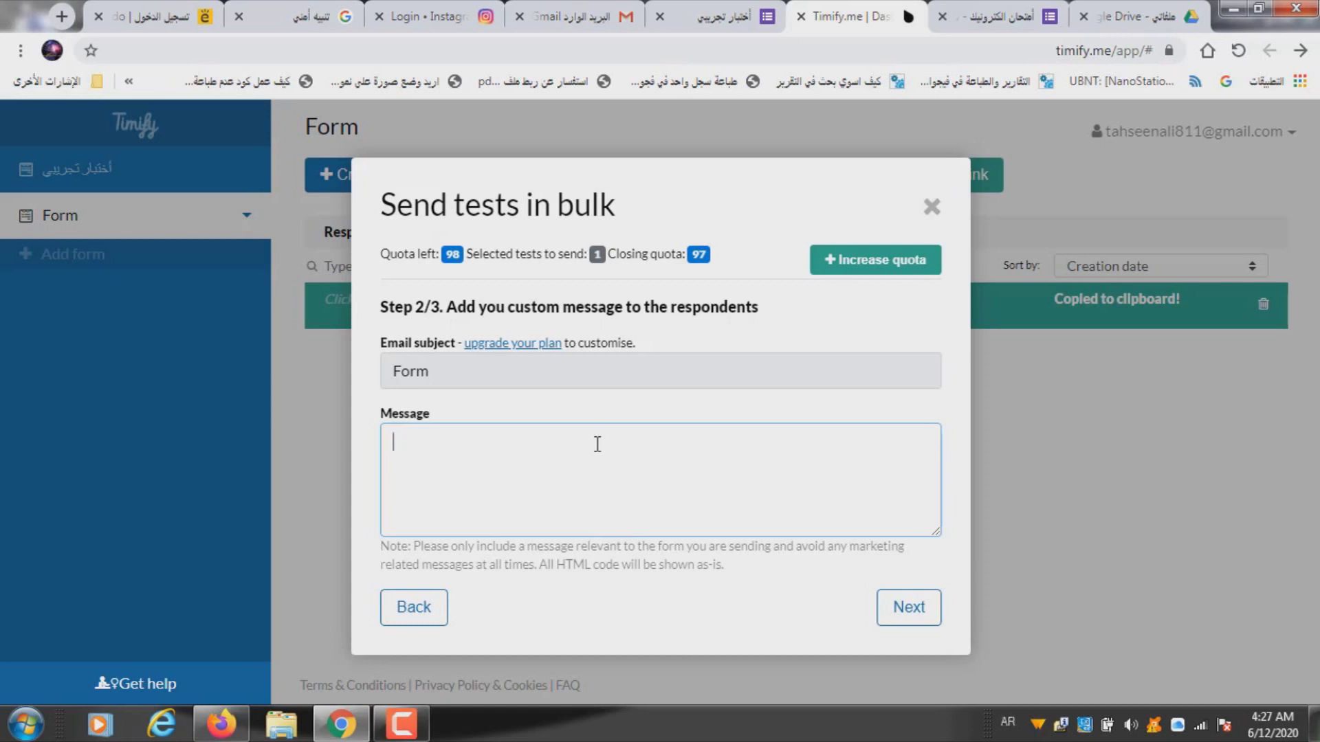
type("ا لاشتراكك بالامتحان")
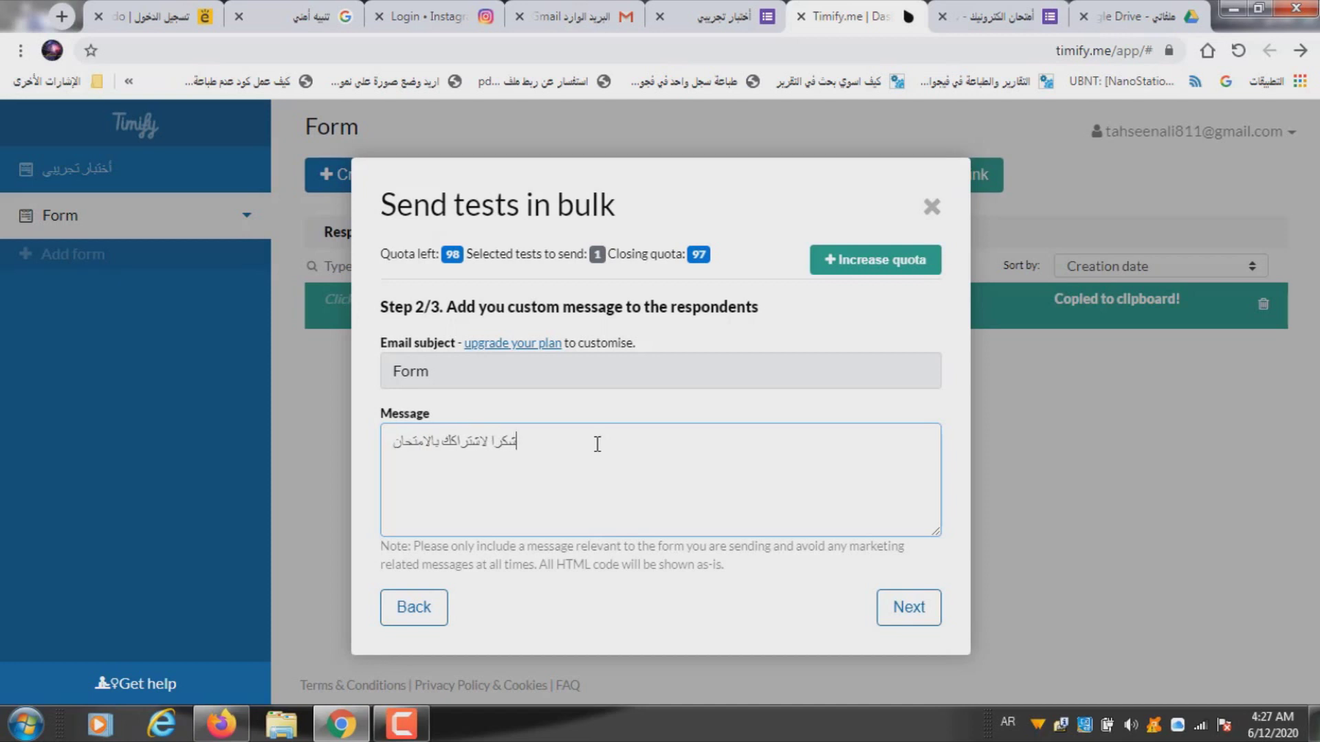
left_click(916, 614)
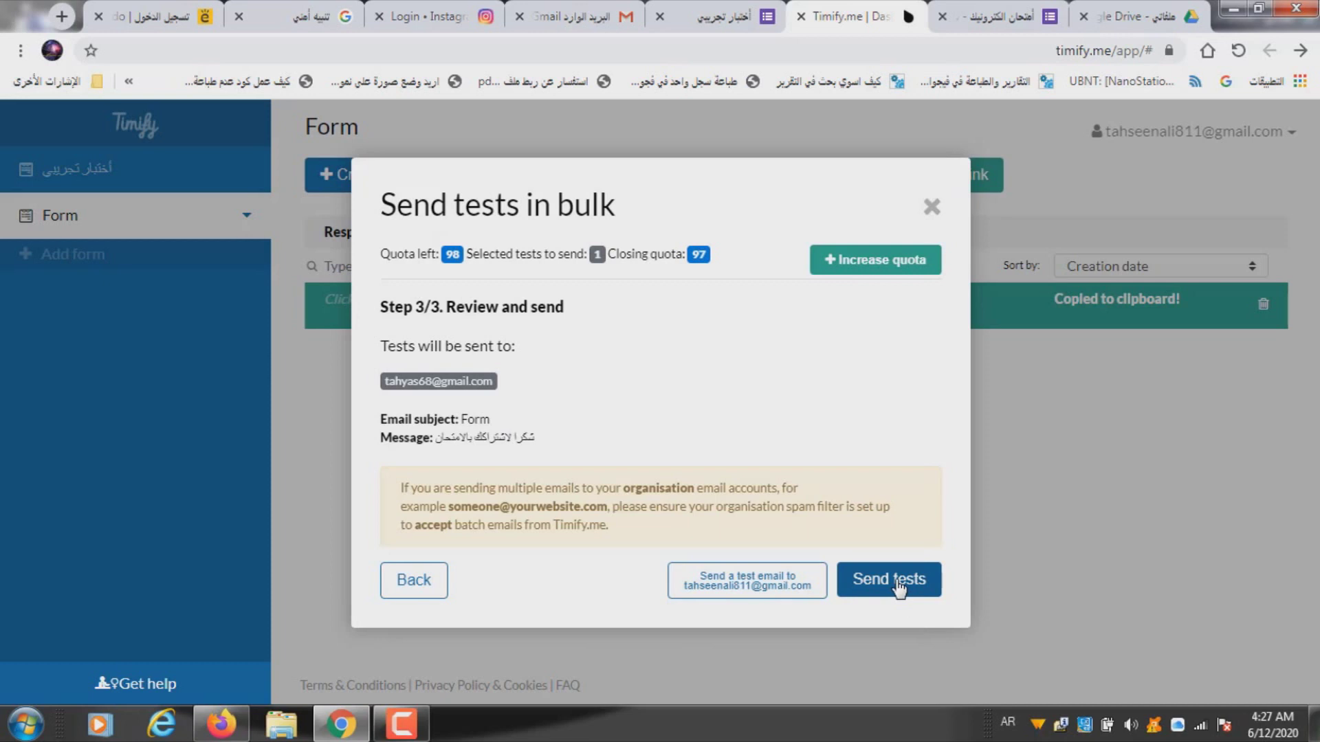
left_click(897, 584)
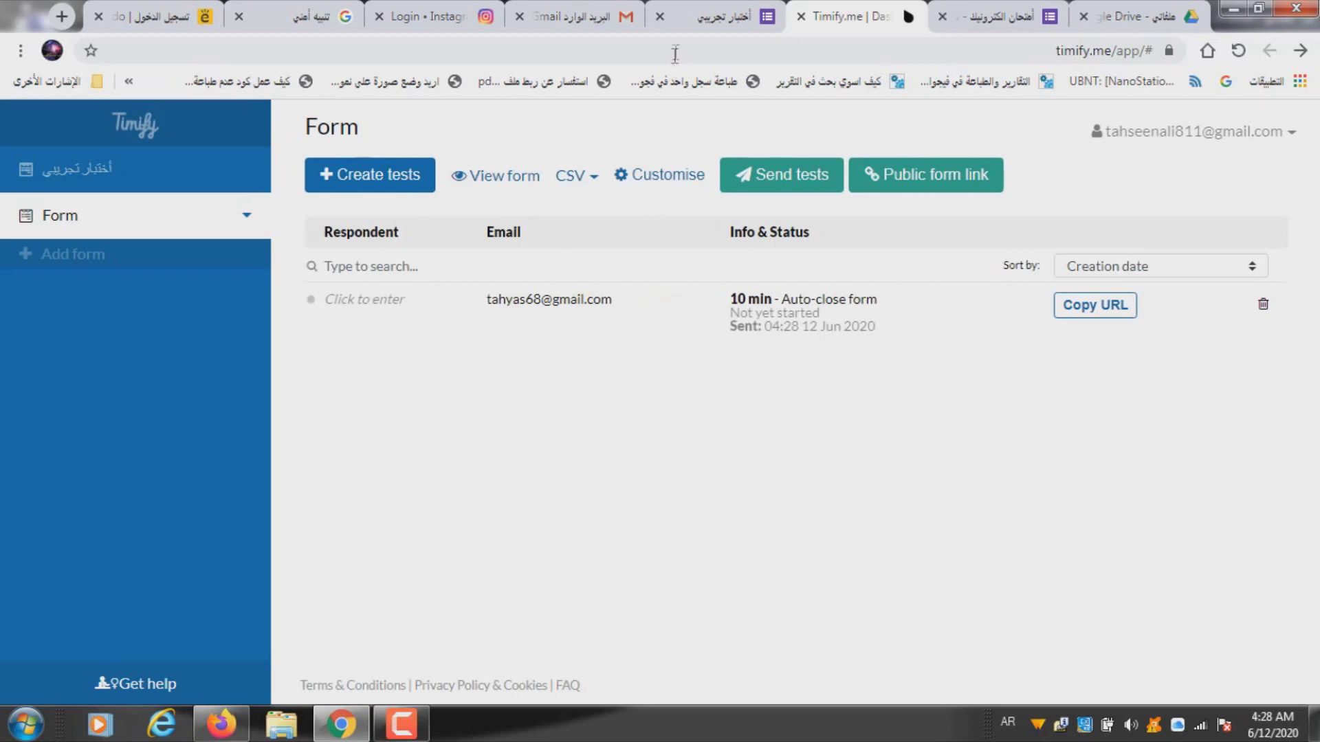
Switch to Gmail, reload the inbox, open the new Timify.me invitation "Form", and start the 10-minute test from it
left_click(604, 18)
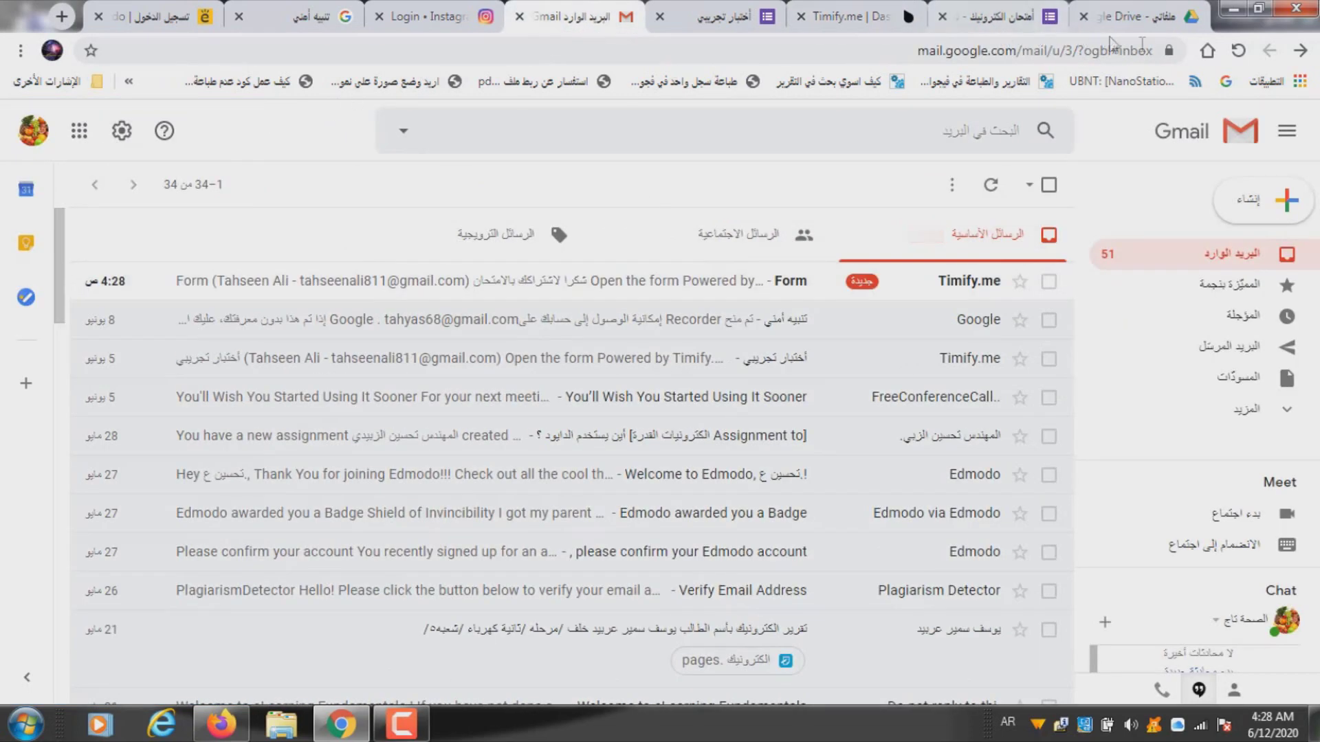
left_click(1238, 51)
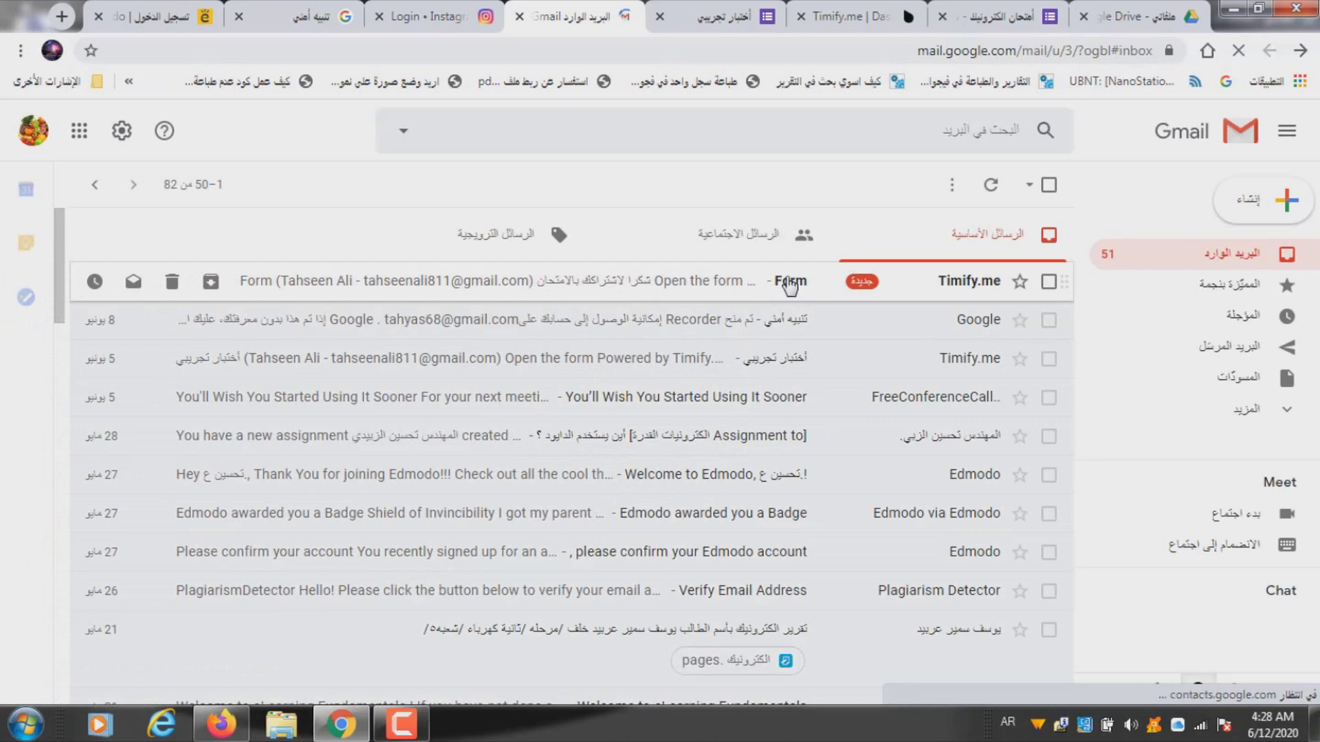
left_click(789, 285)
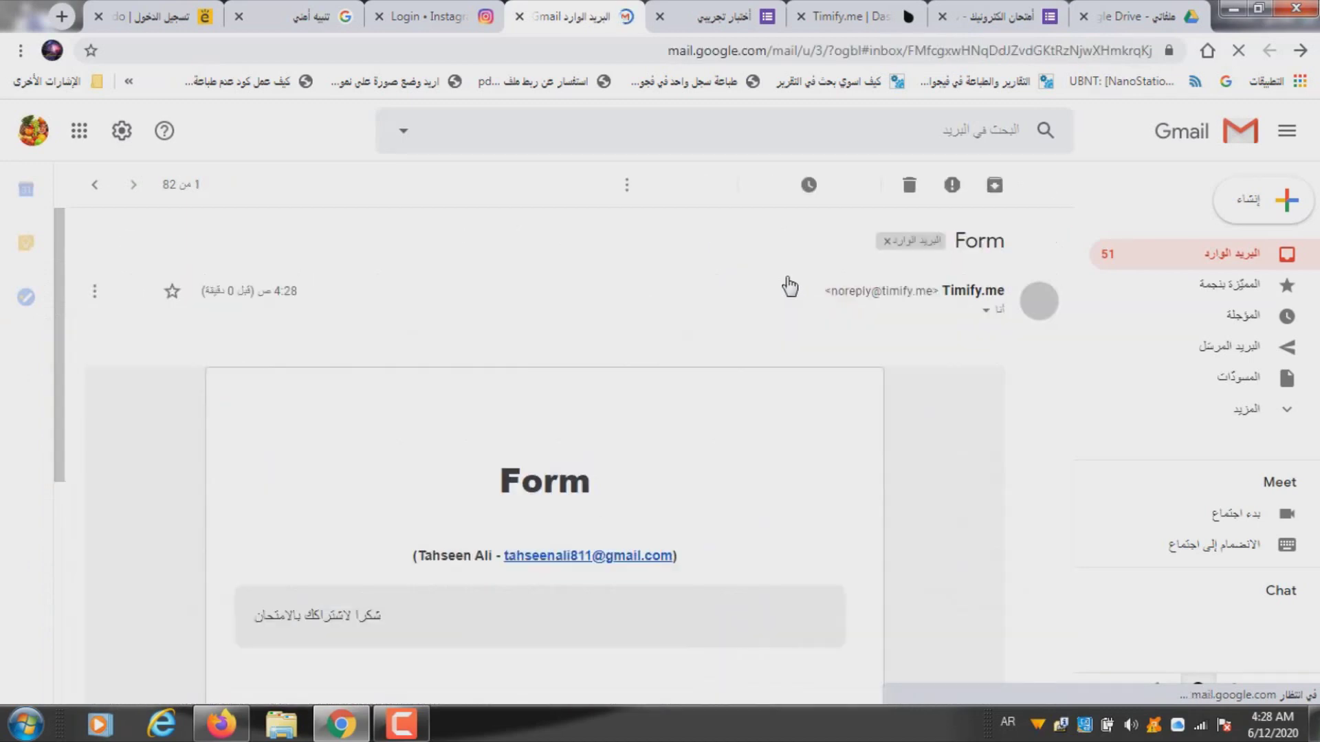
scroll(589, 507, "down", 3)
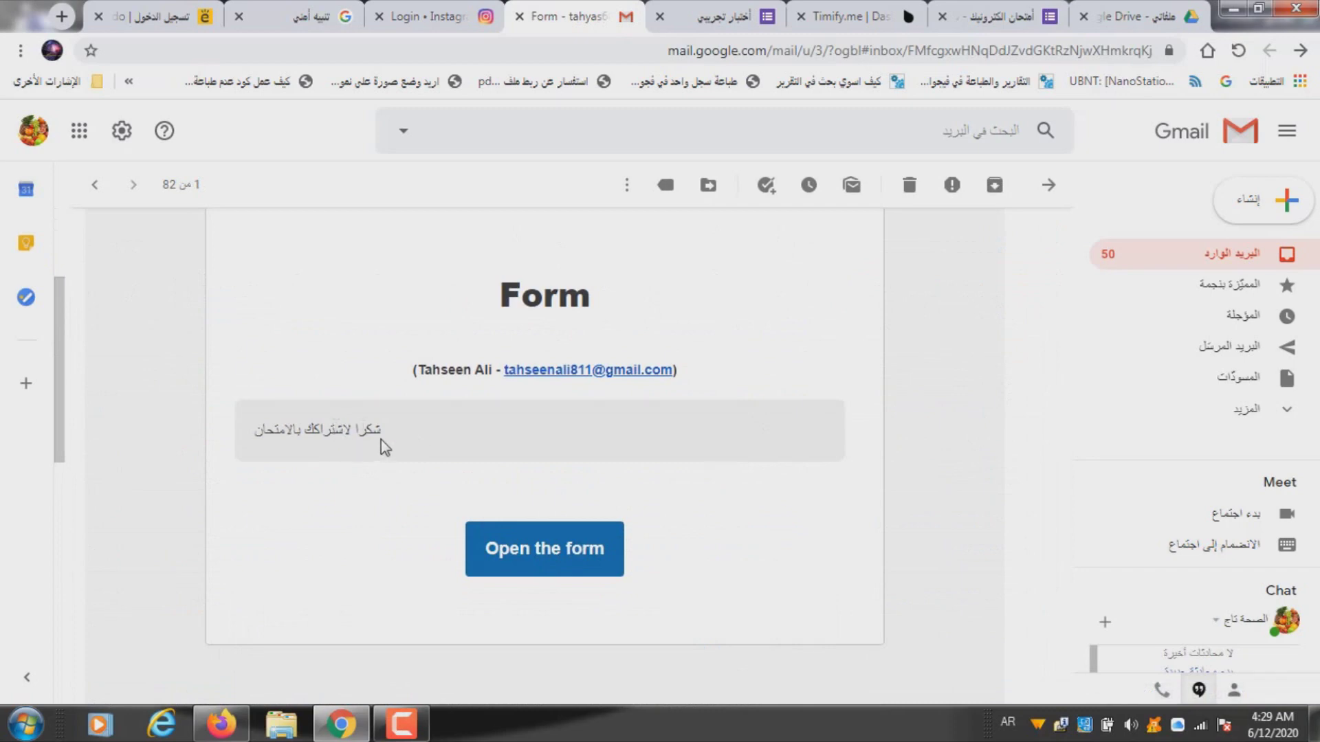
left_click(538, 555)
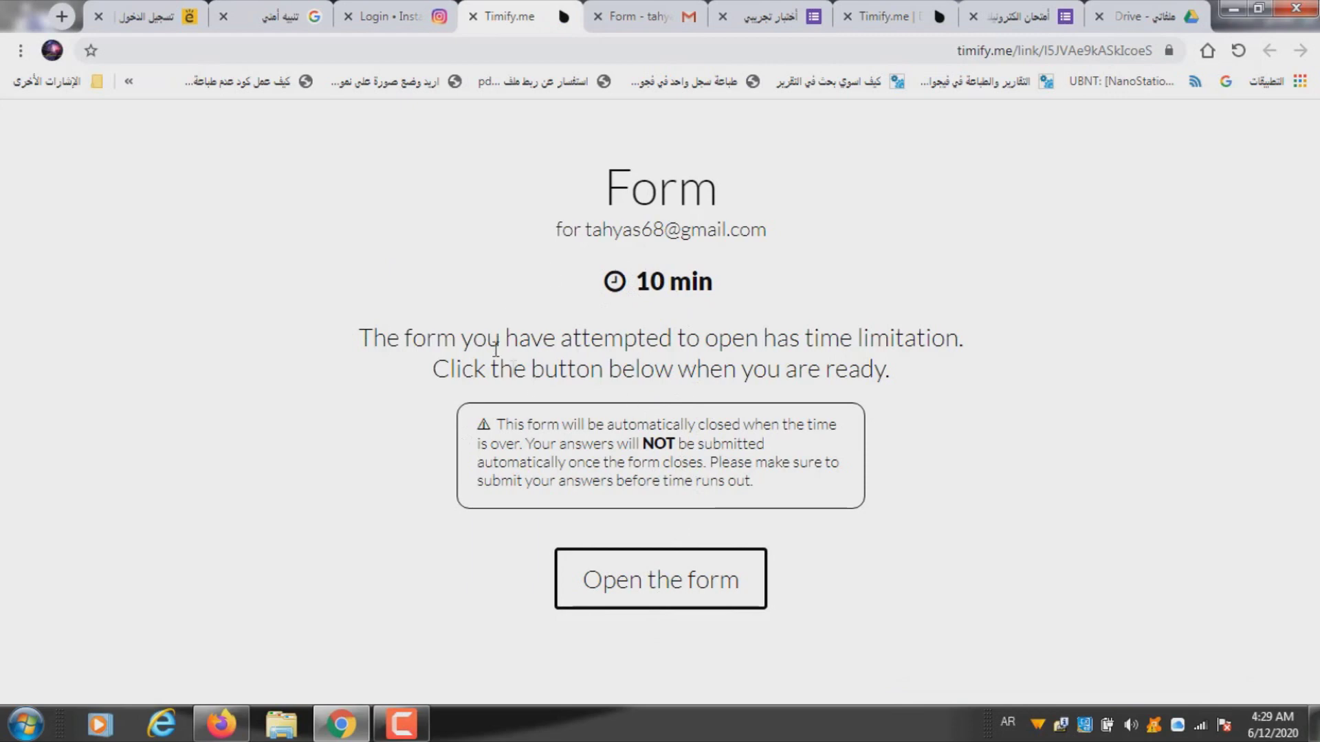
left_click(642, 581)
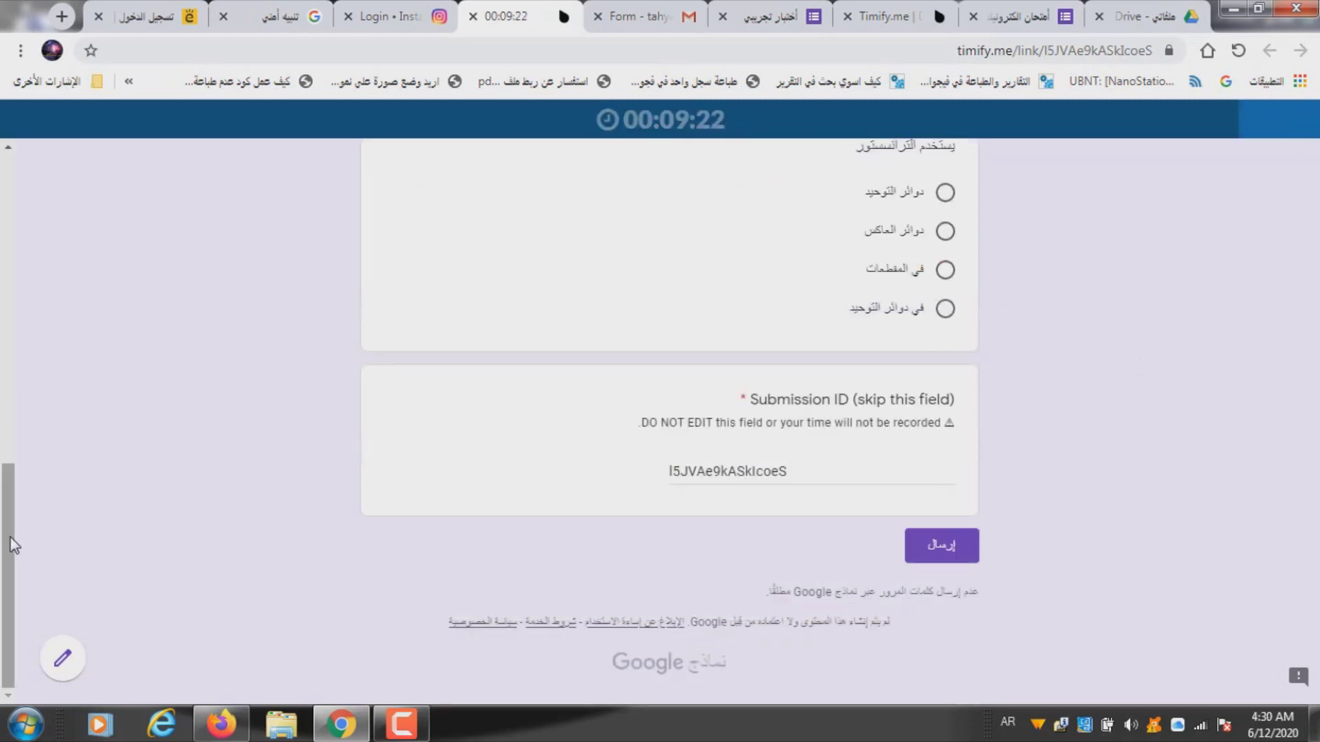
Fill in the electronics exam, answering "في المقطعات" for the question "يستخدم الترانسستور", and submit the form
left_click_drag(15, 545, 6, 207)
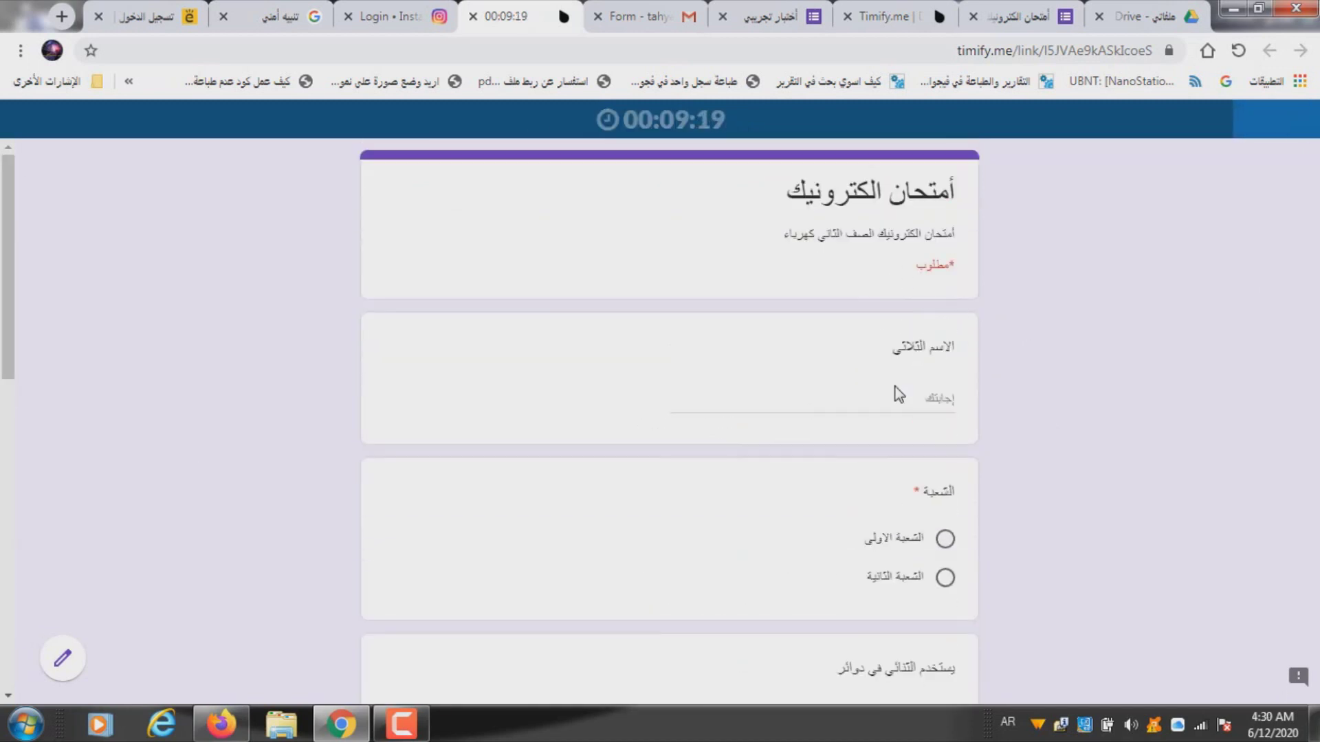
left_click(895, 393)
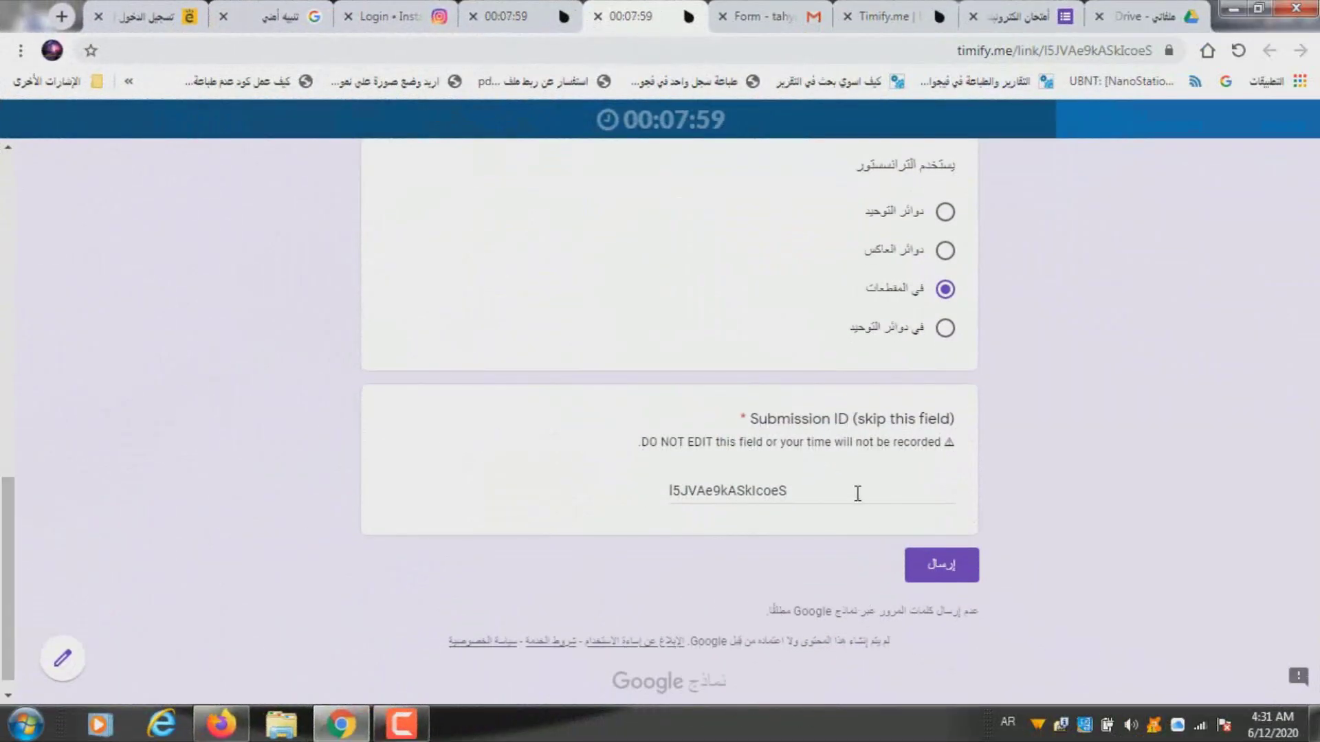
left_click(925, 558)
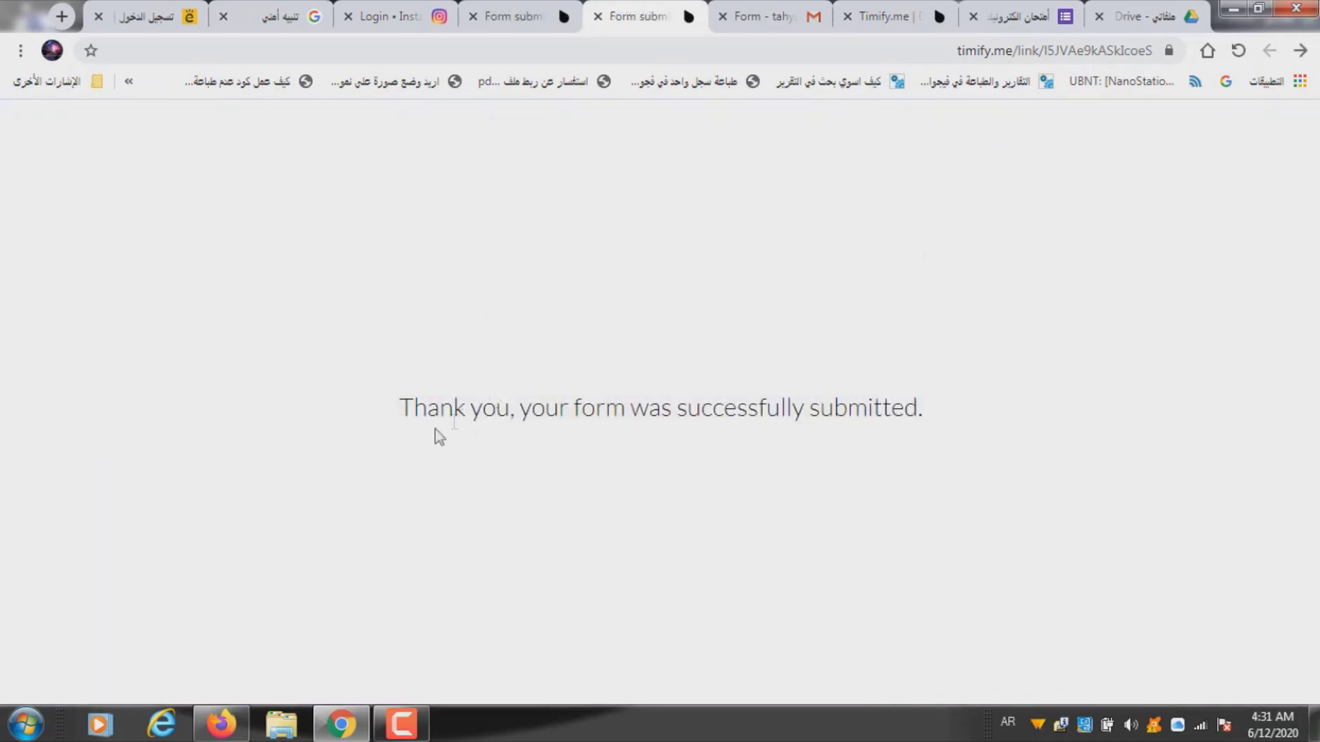
left_click_drag(958, 415, 383, 431)
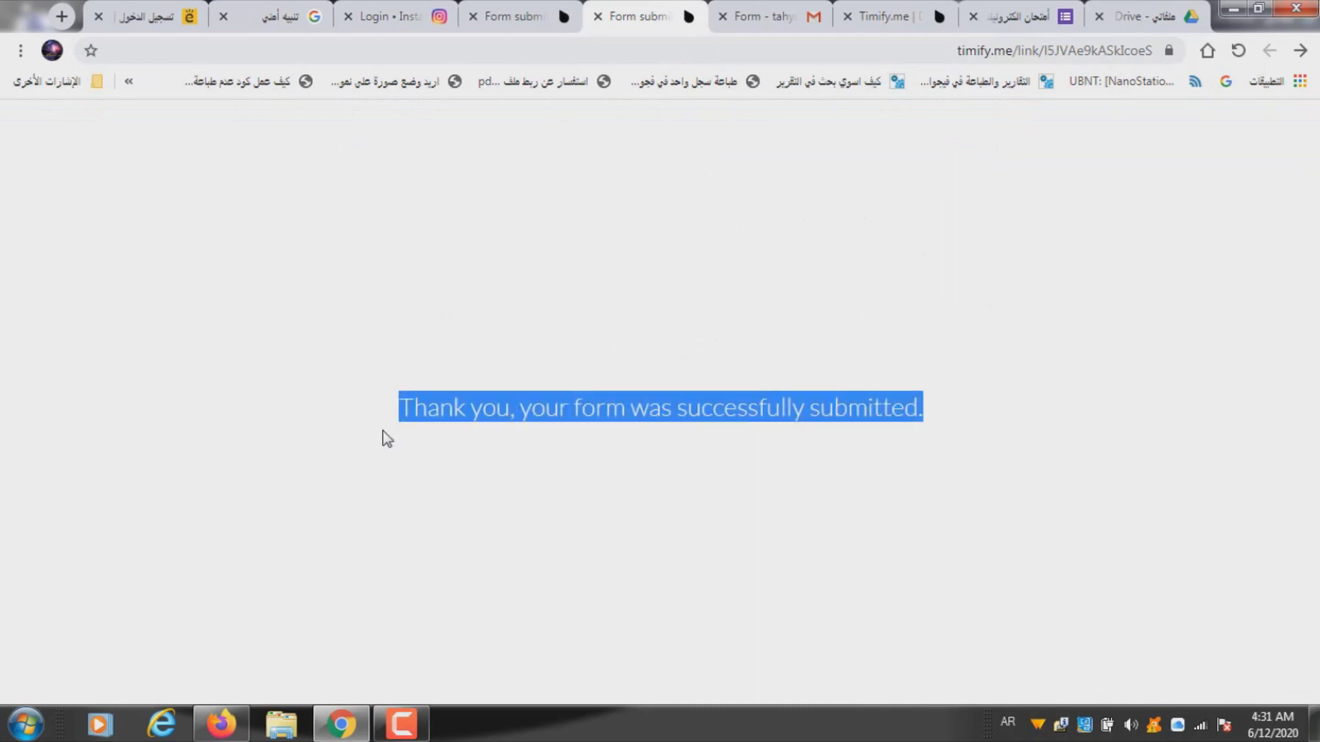
left_click(608, 454)
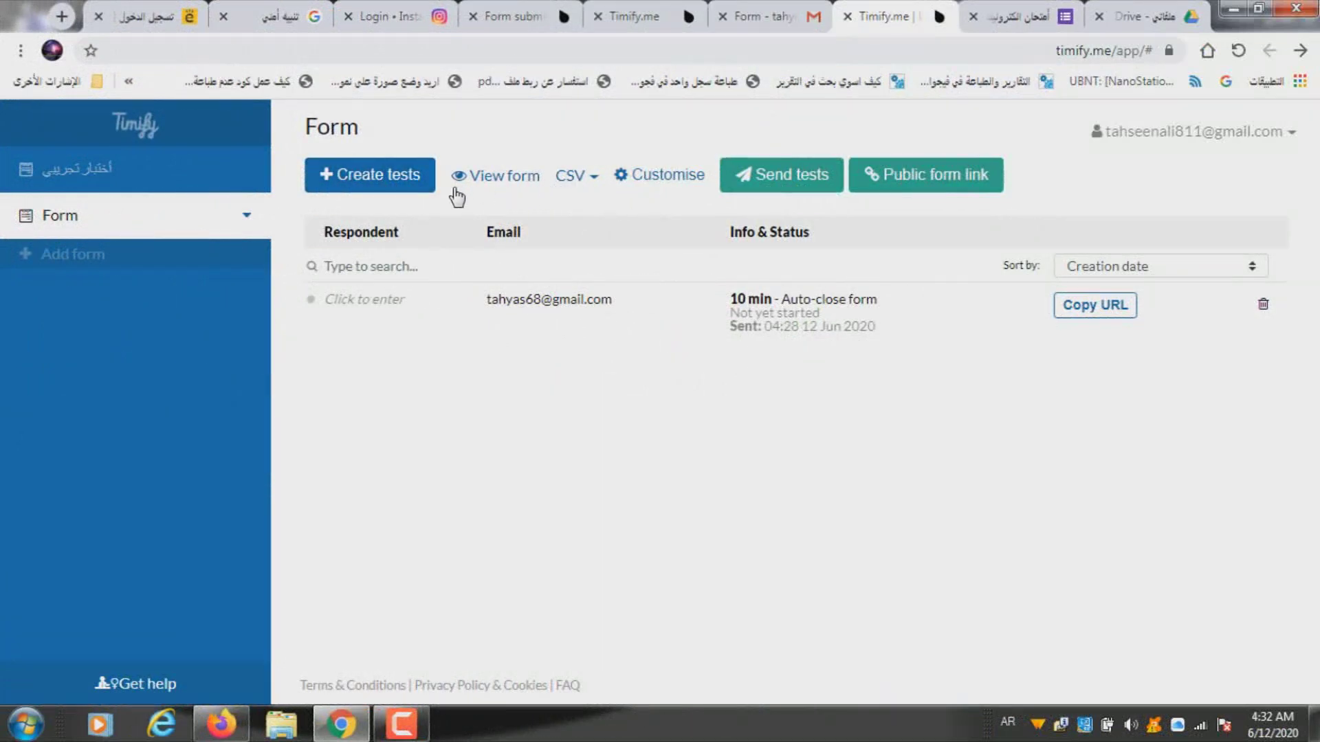
On the Timify.me dashboard, create a 2-minute test of "Form" for a second respondent's email with auto-close when time is over
left_click(397, 180)
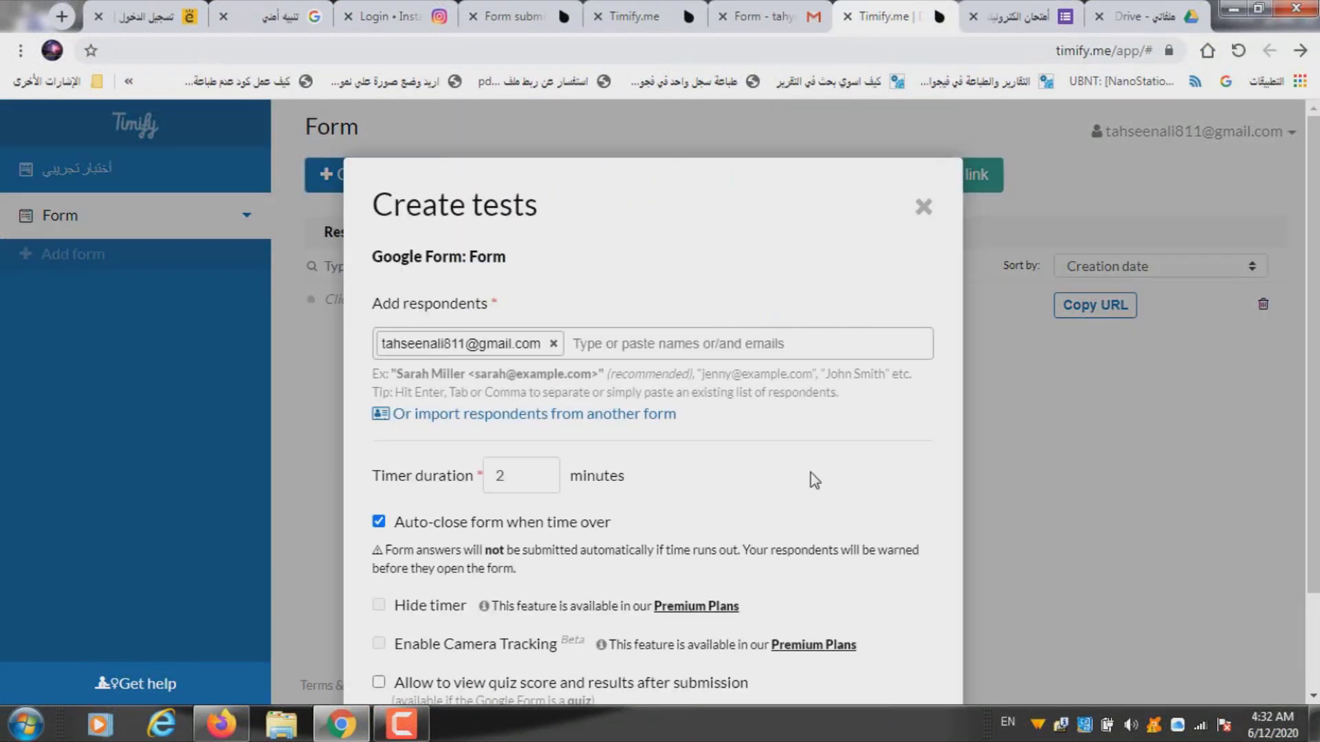
scroll(810, 473, "down", 1)
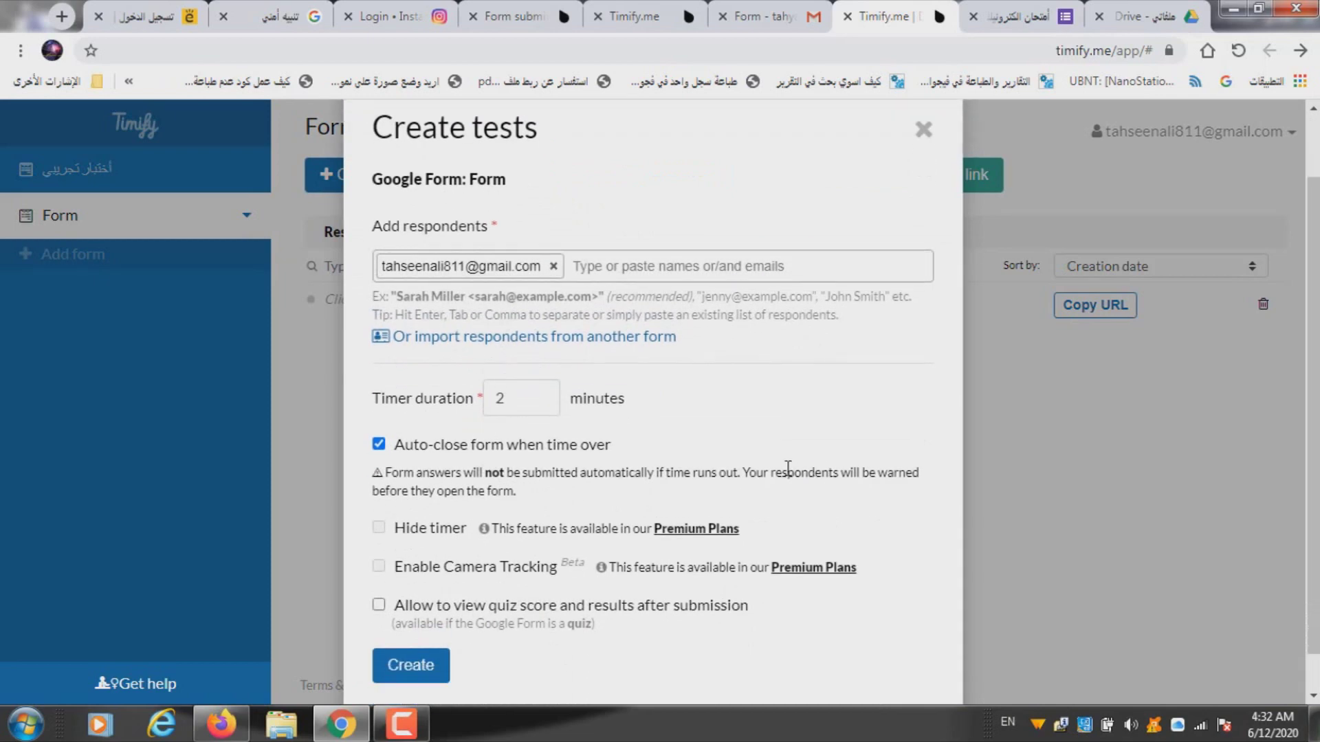
left_click(429, 666)
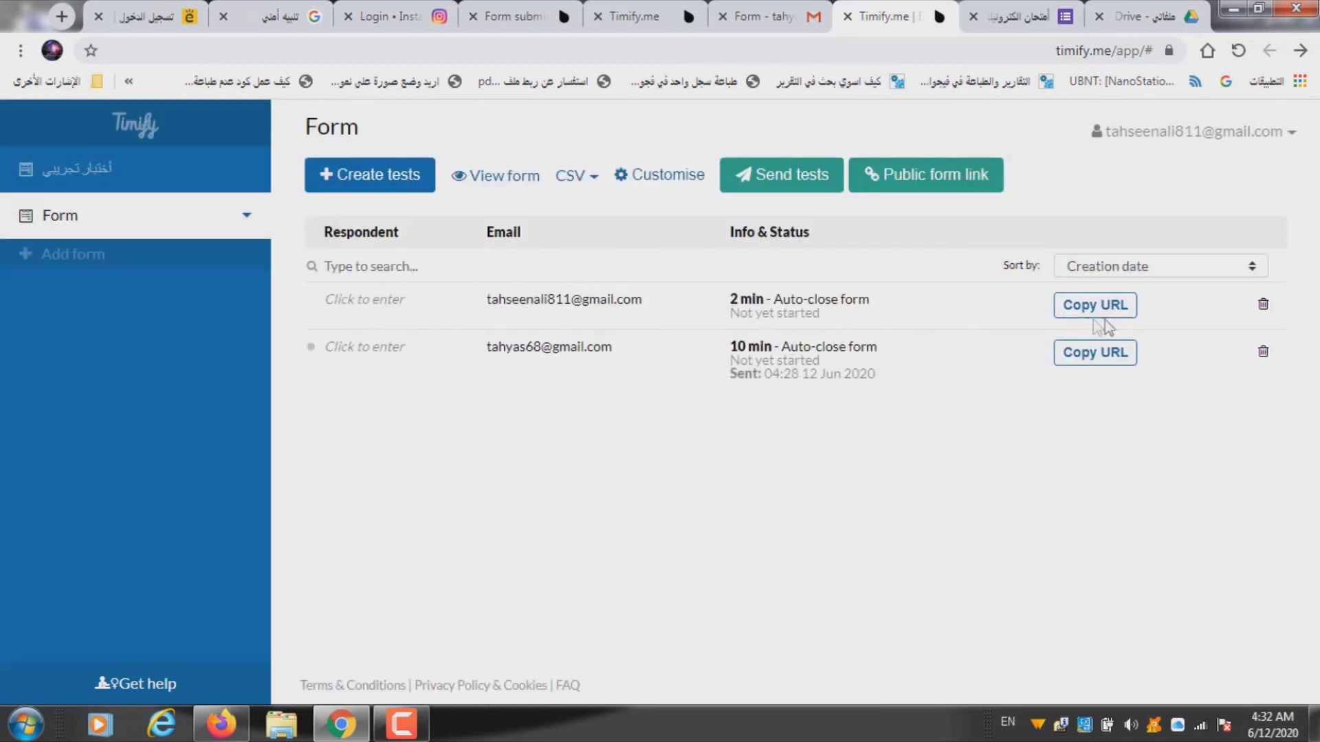
Send the 2-minute test to the new respondent by email with the message "امتحان الكترونيك"
left_click(790, 176)
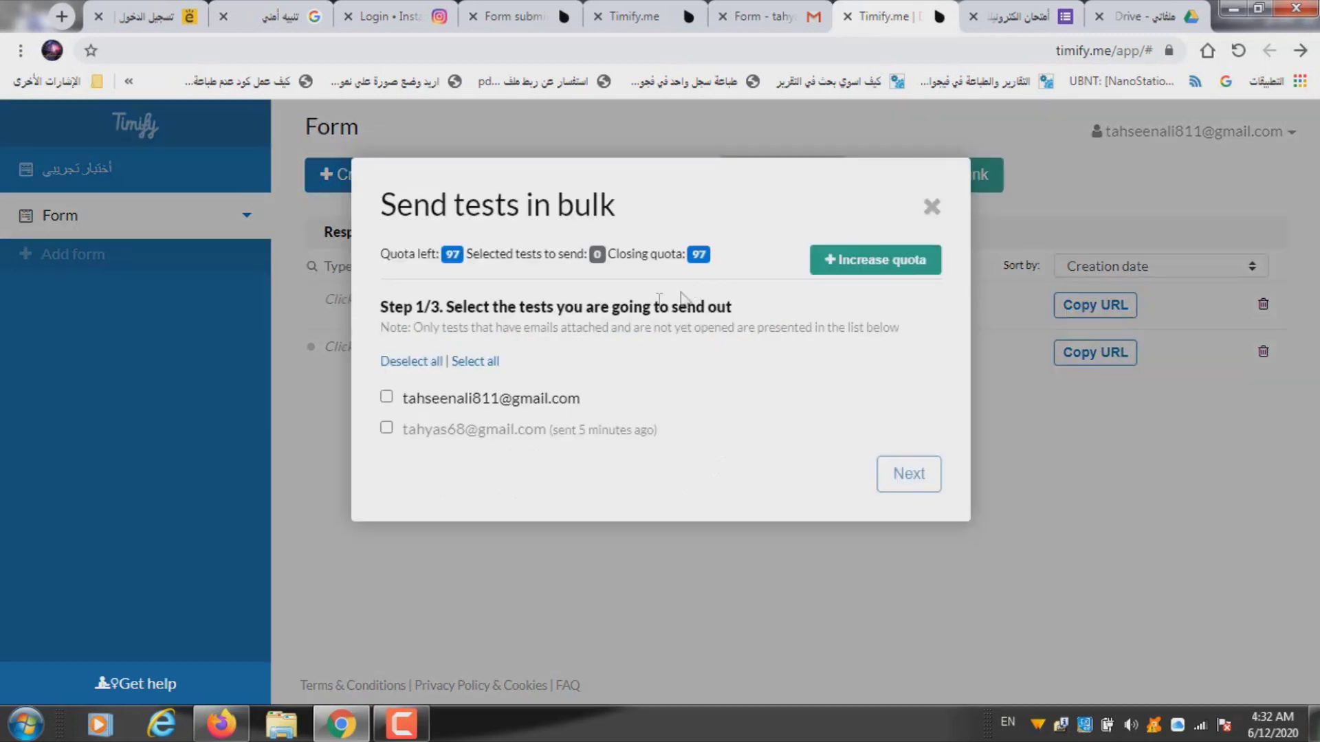
left_click(386, 396)
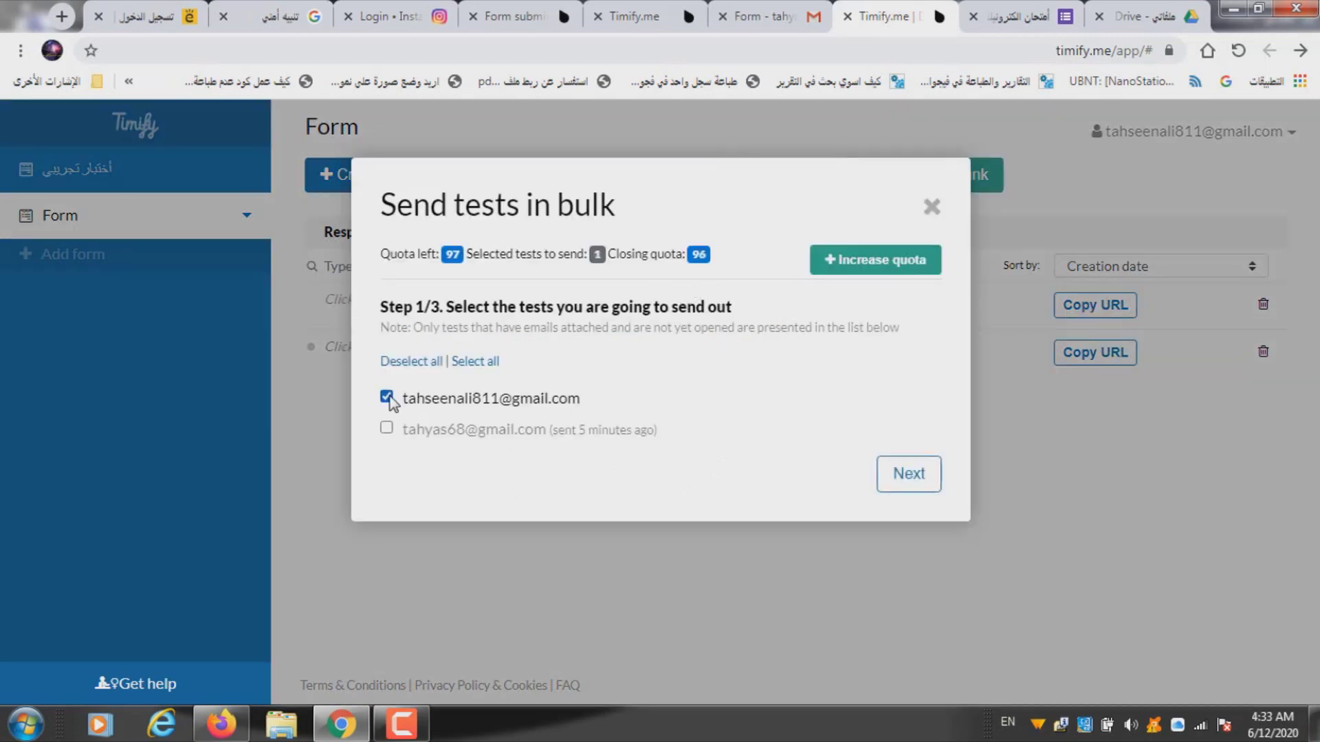
left_click(906, 475)
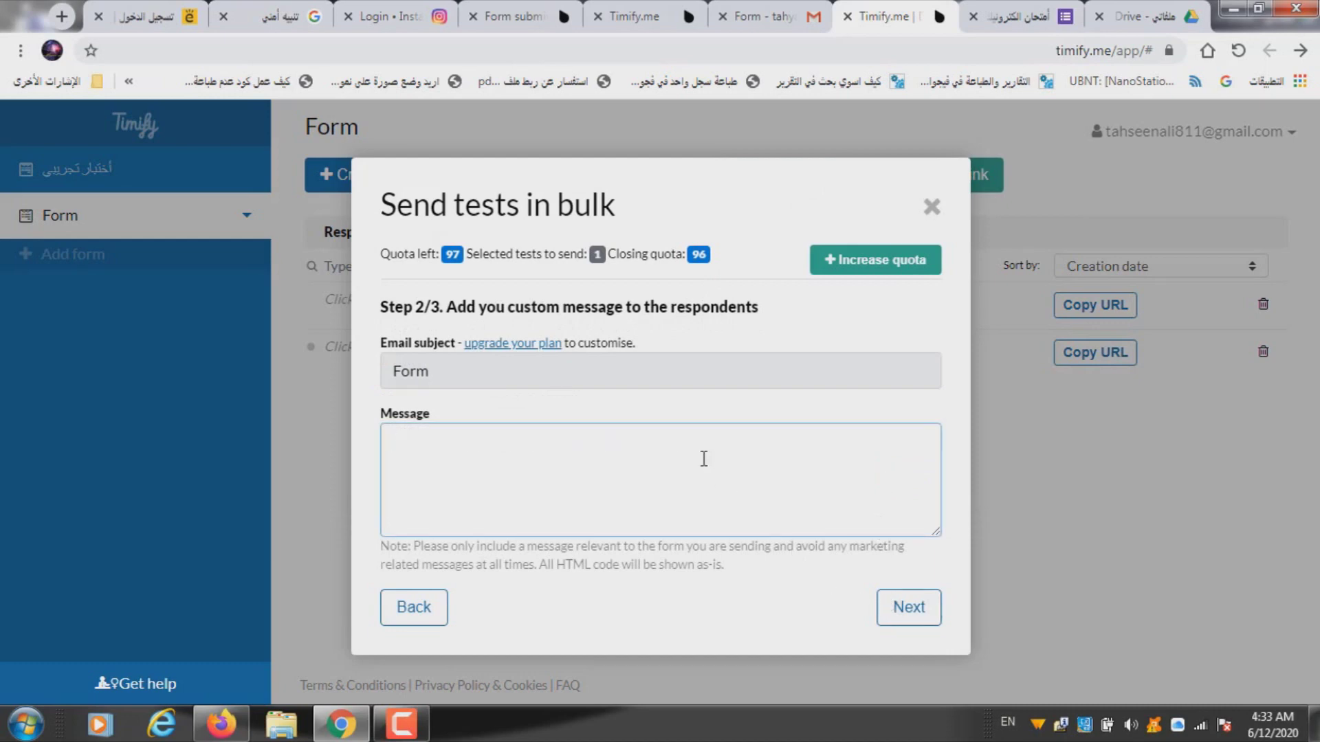
type("امتحان الكترونيك")
left_click(924, 610)
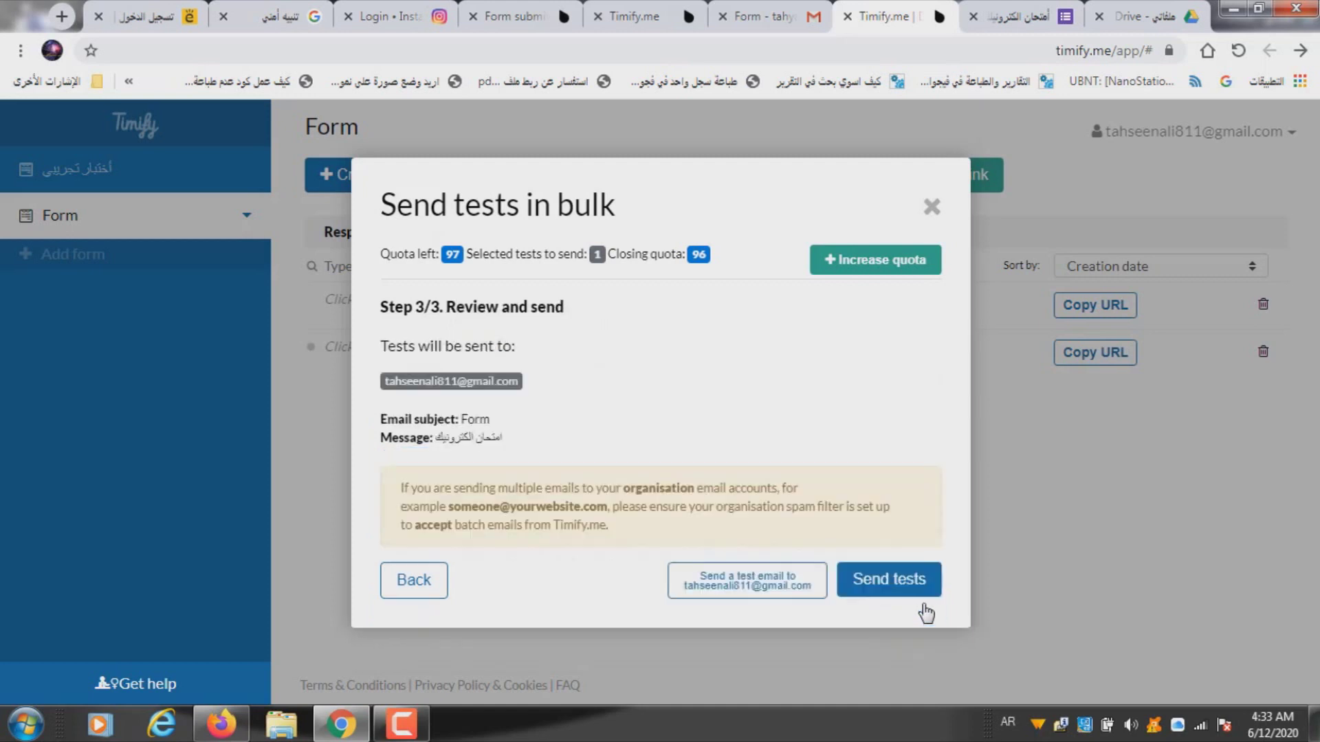
left_click(893, 583)
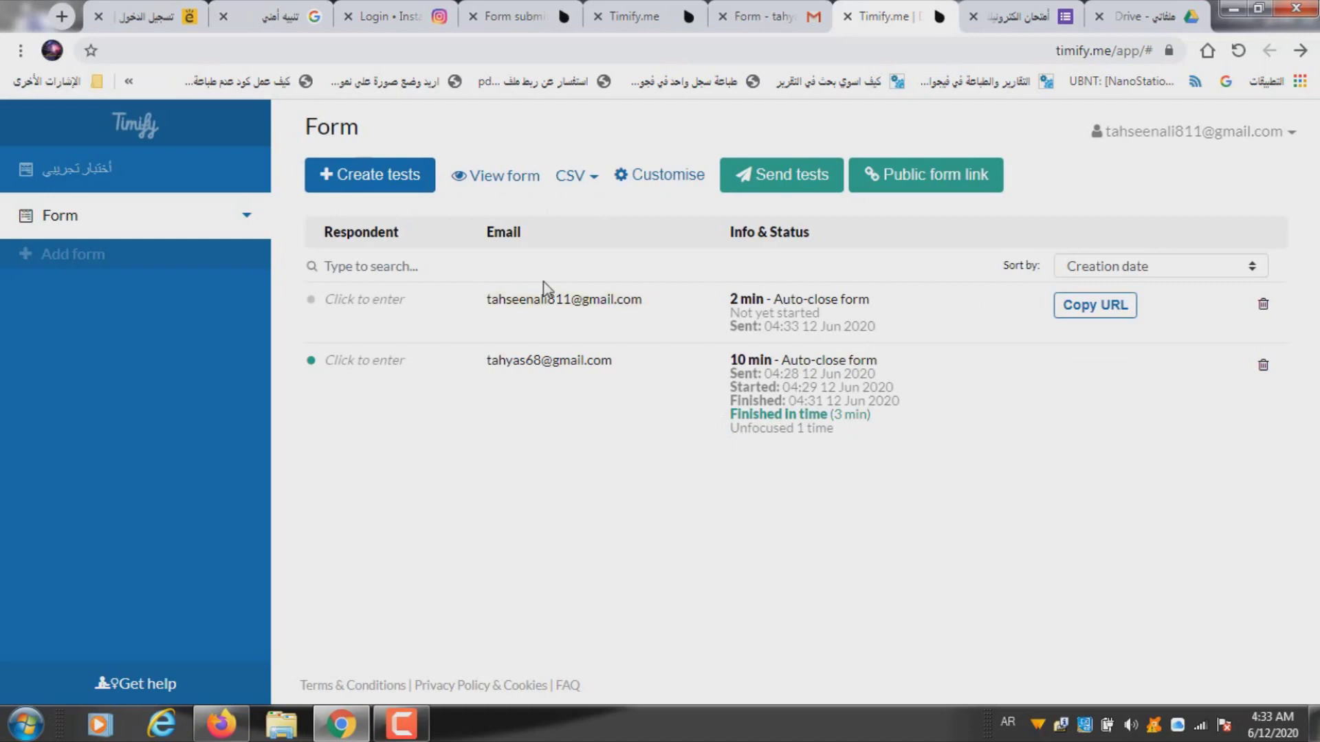
Open the new Timify.me invitation in Gmail, start the 2-minute test, and look through the form while the timer counts down
left_click(764, 16)
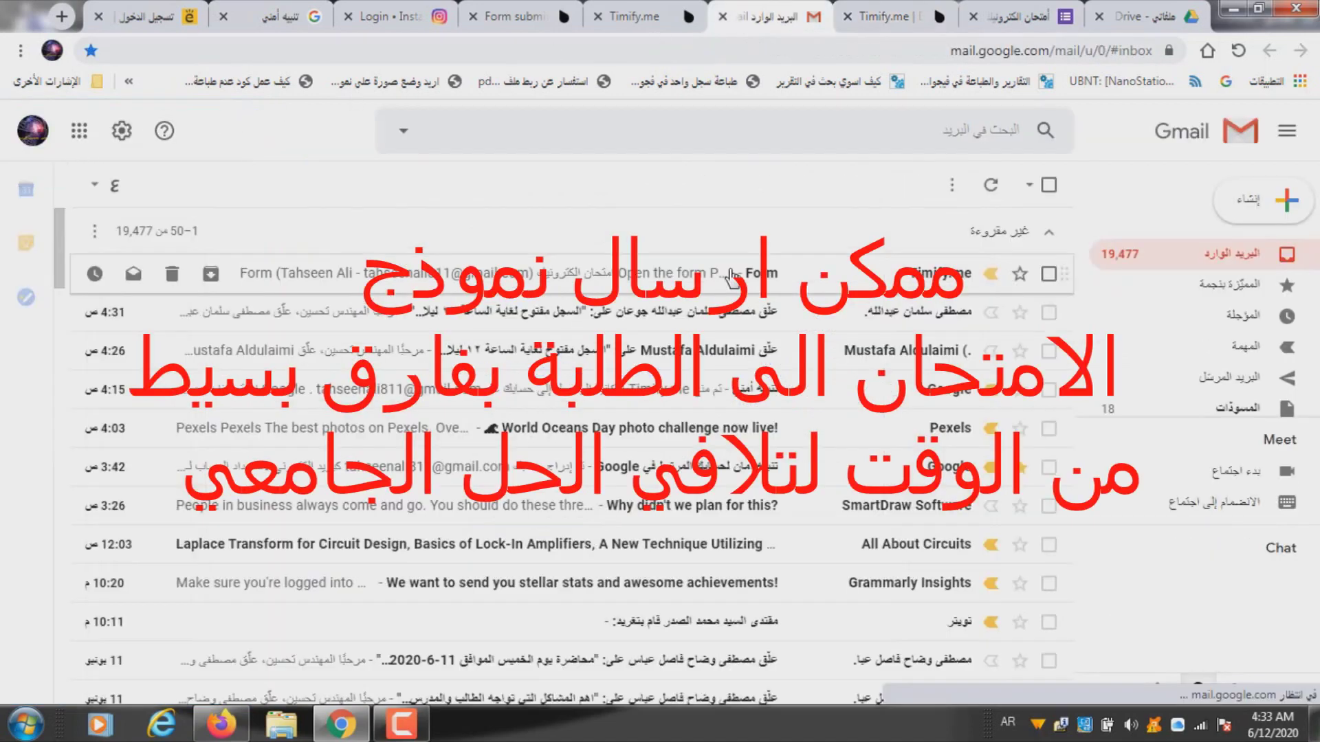
left_click(733, 275)
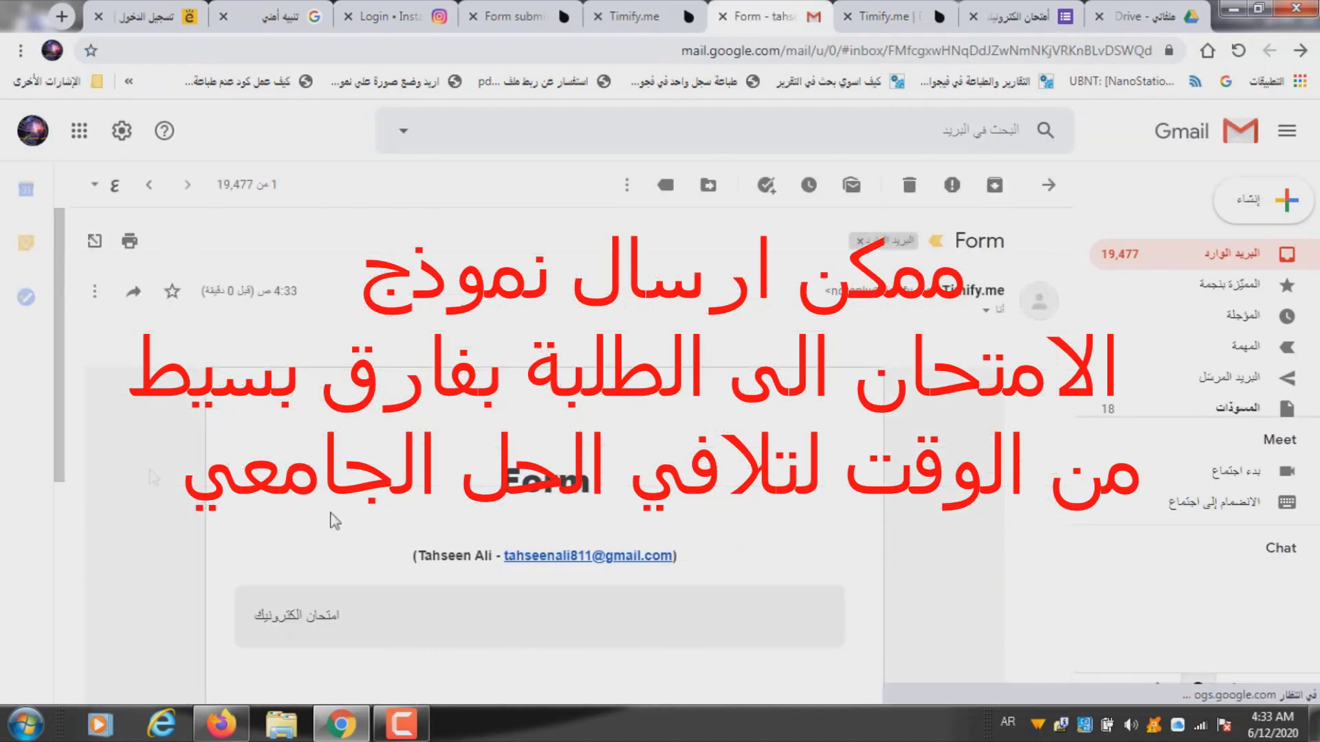
scroll(64, 448, "down", 3)
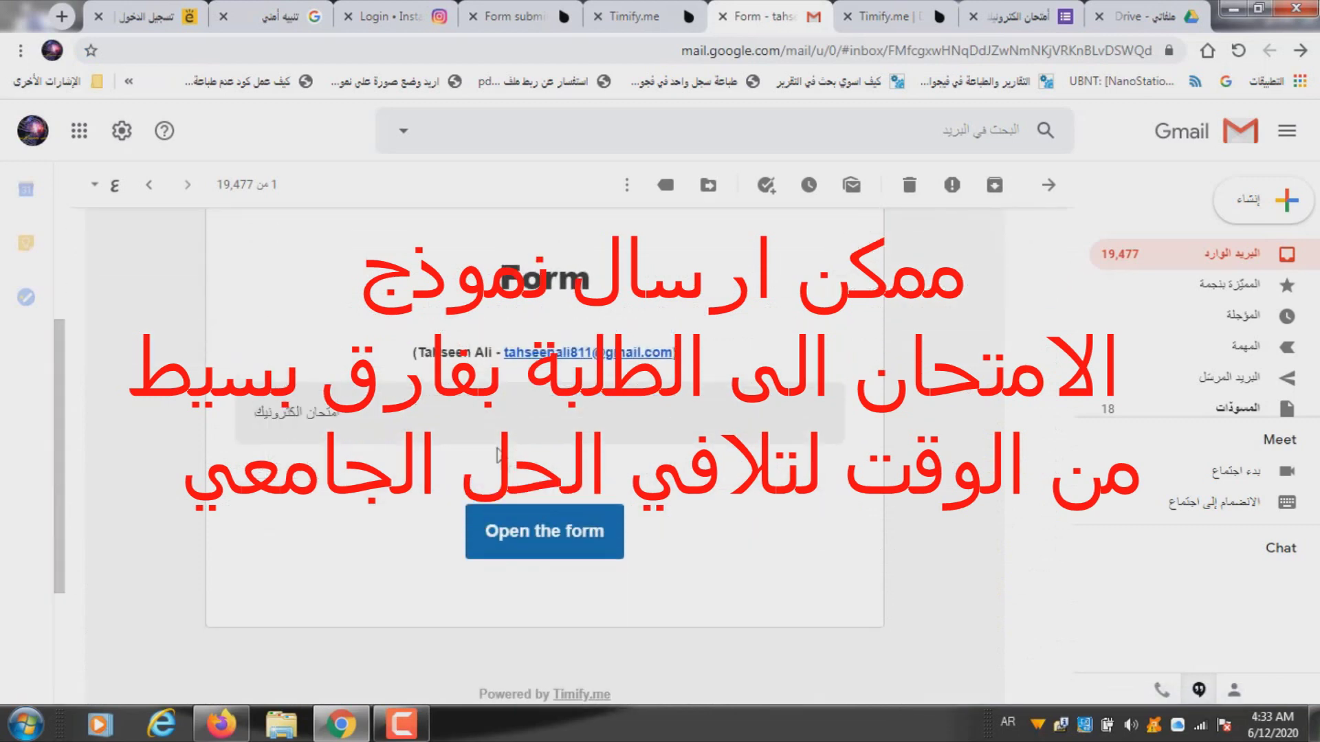
left_click(535, 533)
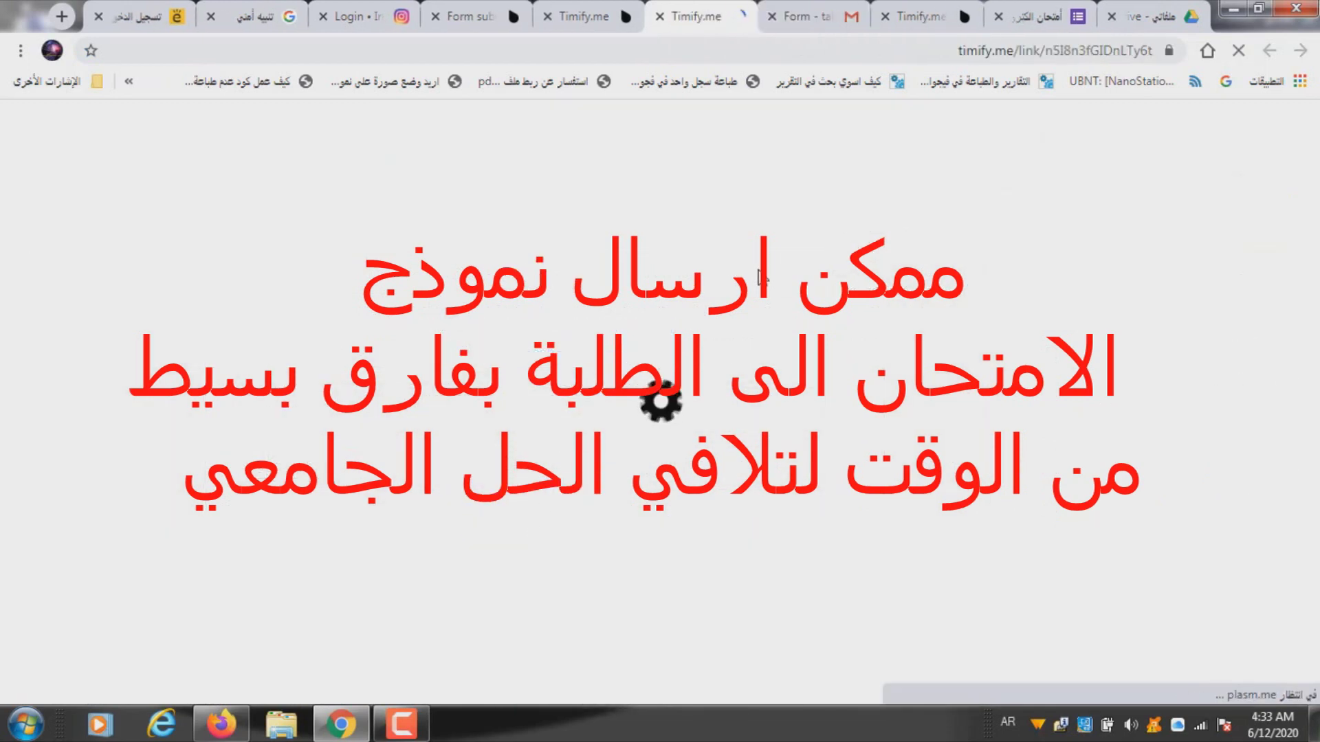
left_click(655, 589)
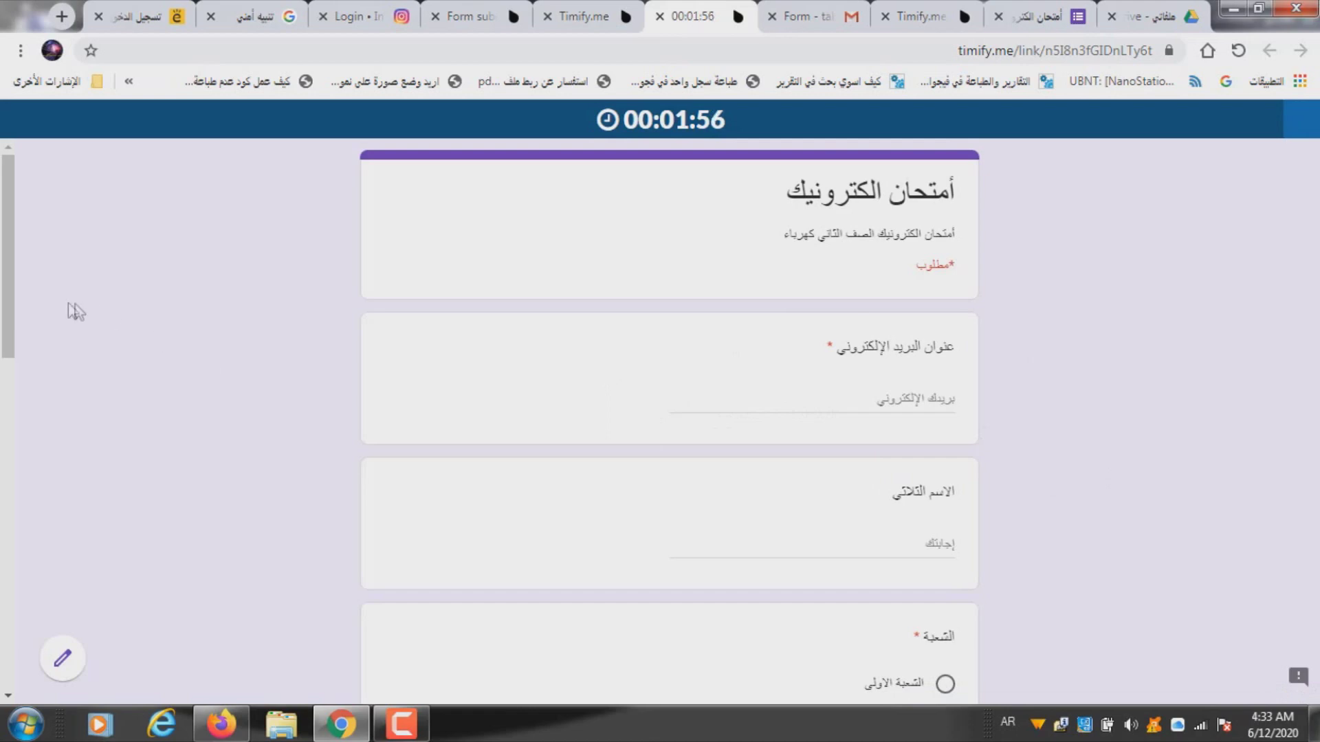
left_click_drag(2, 515, 3, 302)
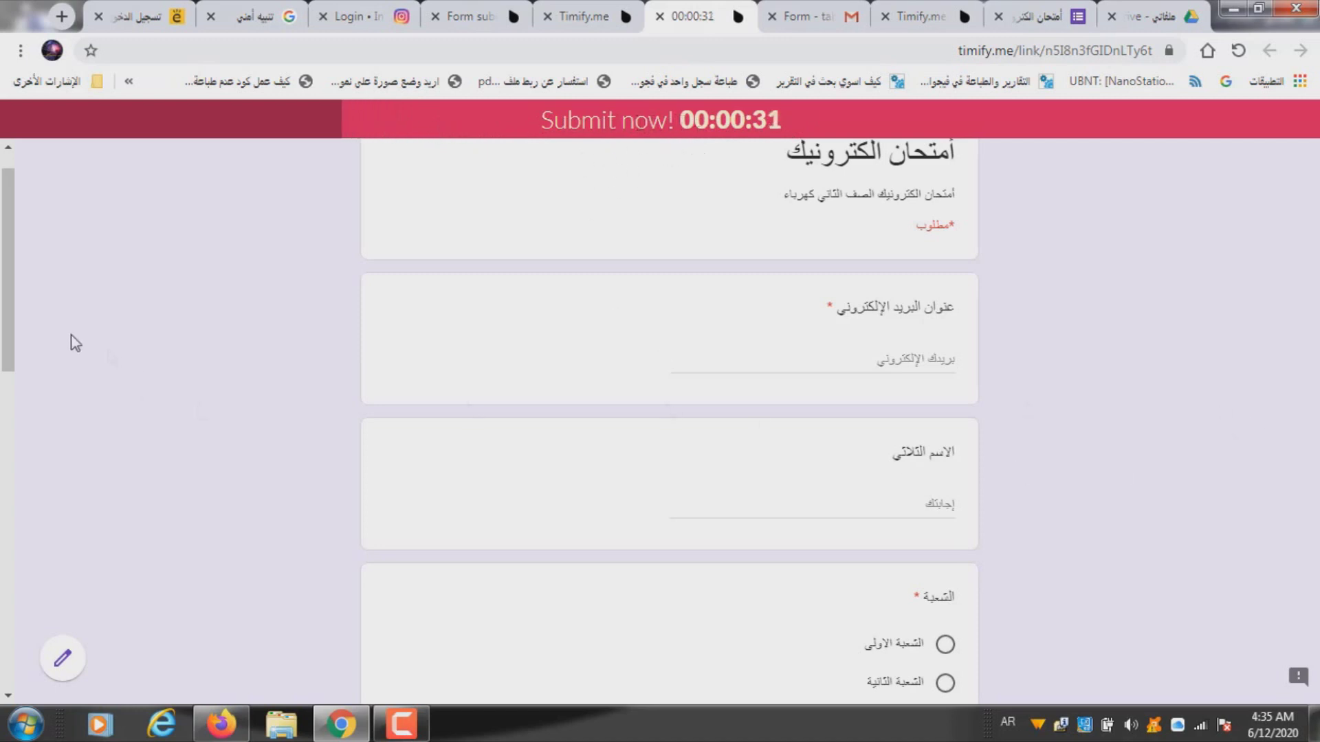
mouse_move(7, 350)
left_mouse_down()
mouse_move(3, 609)
mouse_move(3, 339)
left_mouse_up()
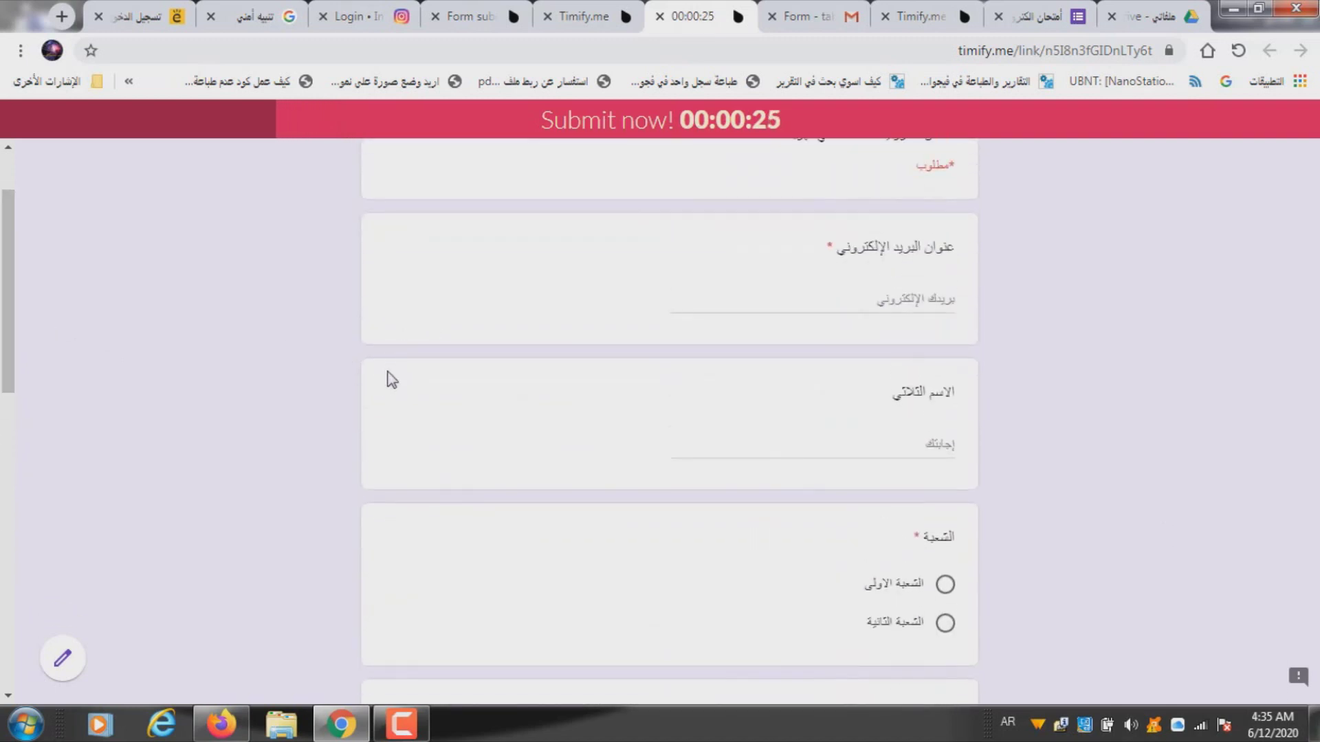